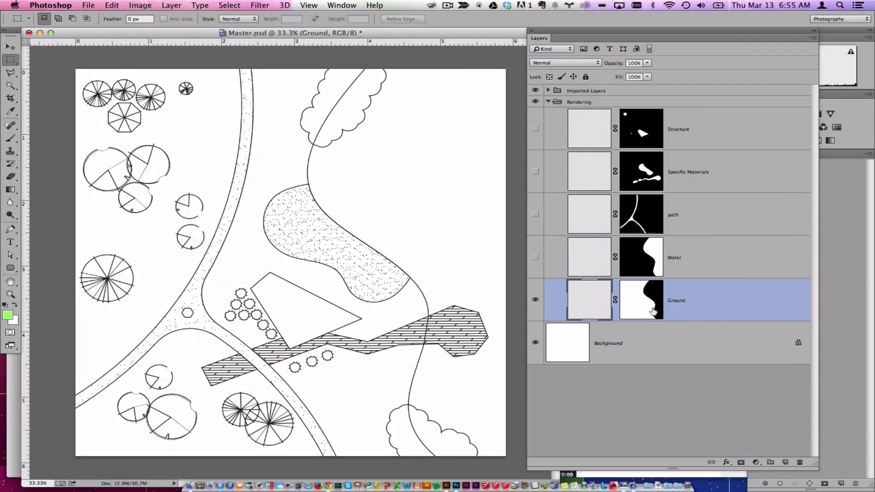
Expand the Imported Layers group and inspect GroundPlane alone by hiding the Structure, Vegetation and Boardwalk and Sand layers, and show them again
click(656, 311)
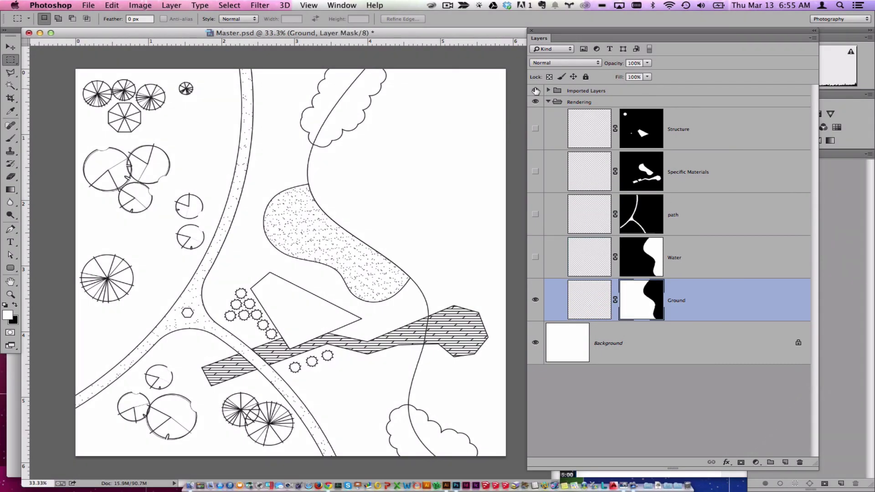
click(548, 91)
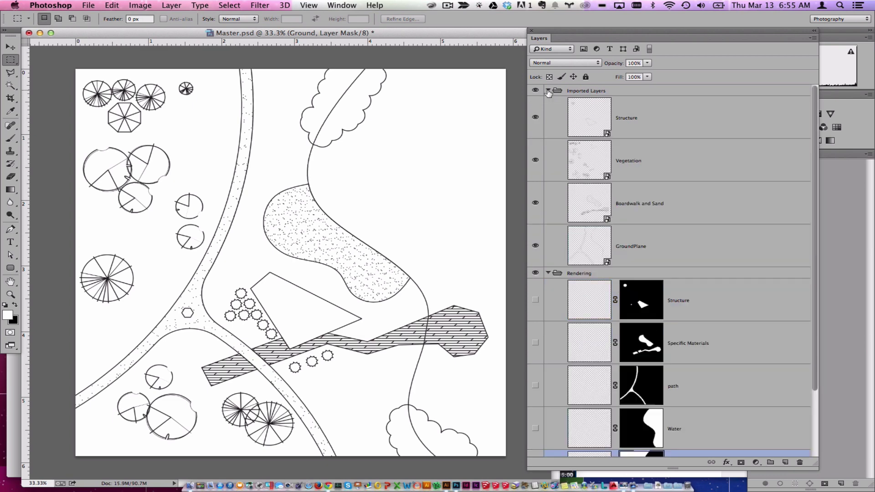
click(638, 248)
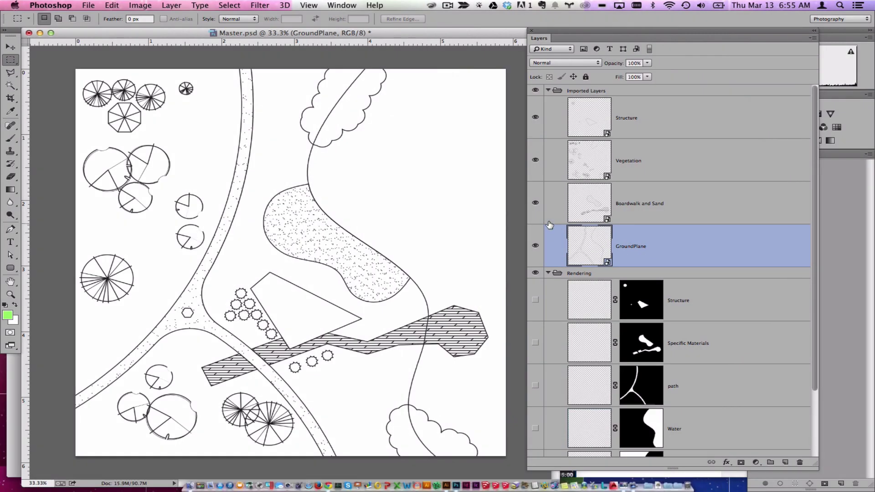
drag(535, 203, 536, 118)
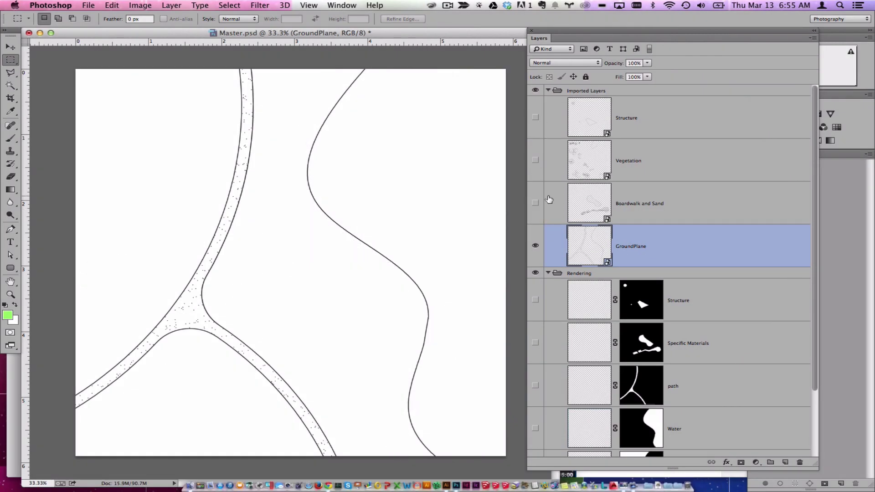
drag(535, 204, 537, 118)
Switch to Google Chrome to view the YouTube video about preparing AutoCAD layers and layouts, and return to Photoshop
key(super+Tab)
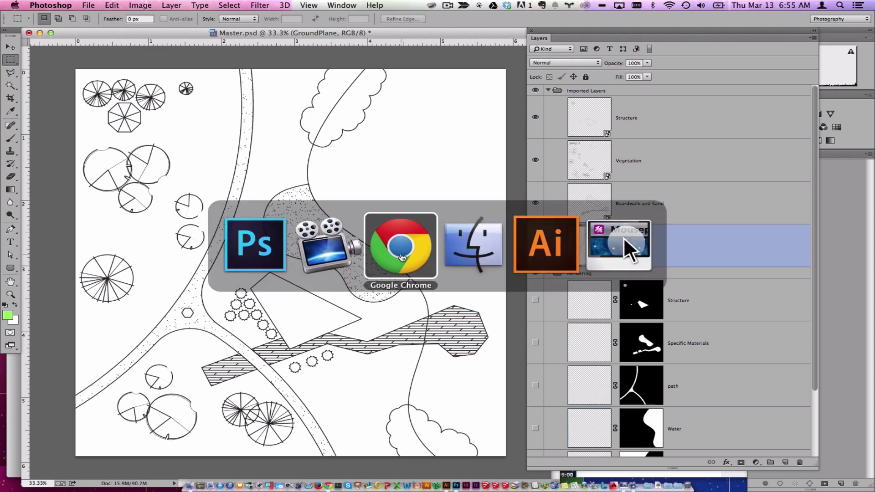
click(408, 263)
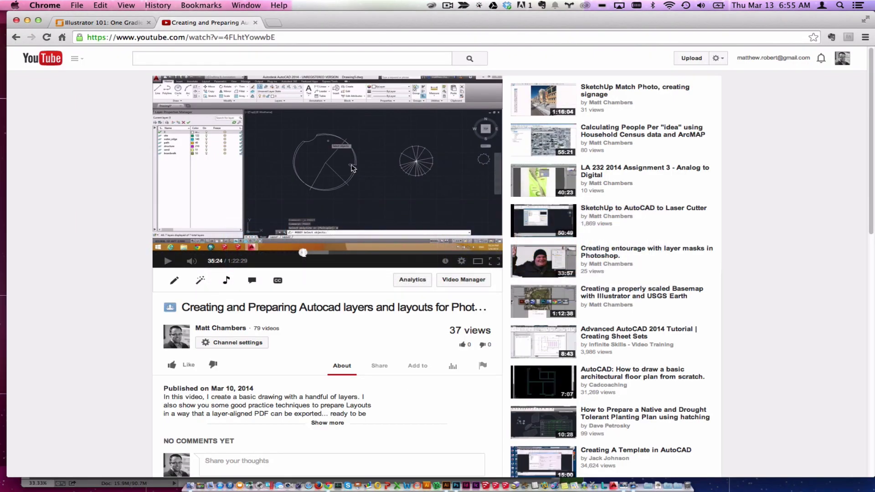
key(ctrl+Escape)
key(ctrl+Escape)
key(super+Tab)
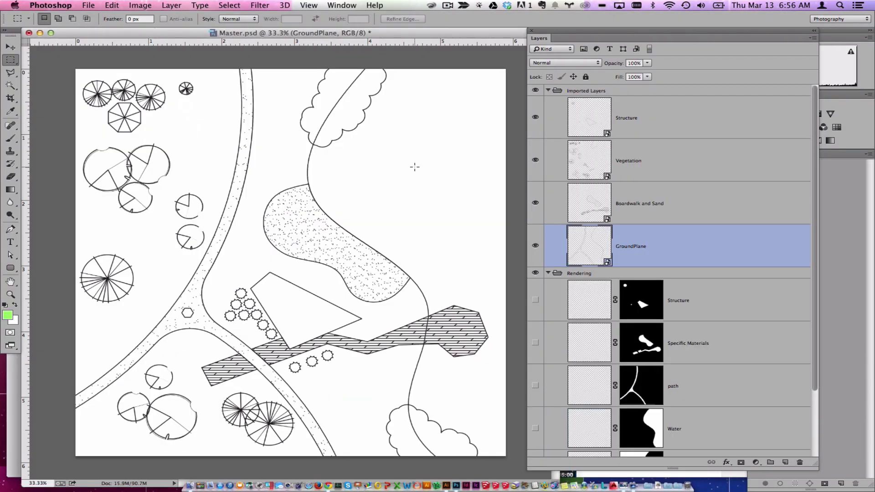
Collapse the Imported Layers group and fill the Ground layer with the light green foreground color 99ff66
click(549, 90)
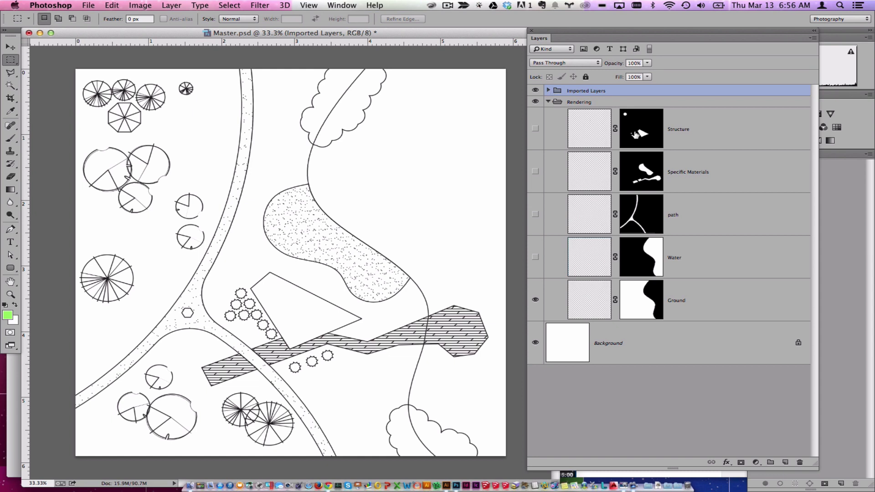
click(689, 318)
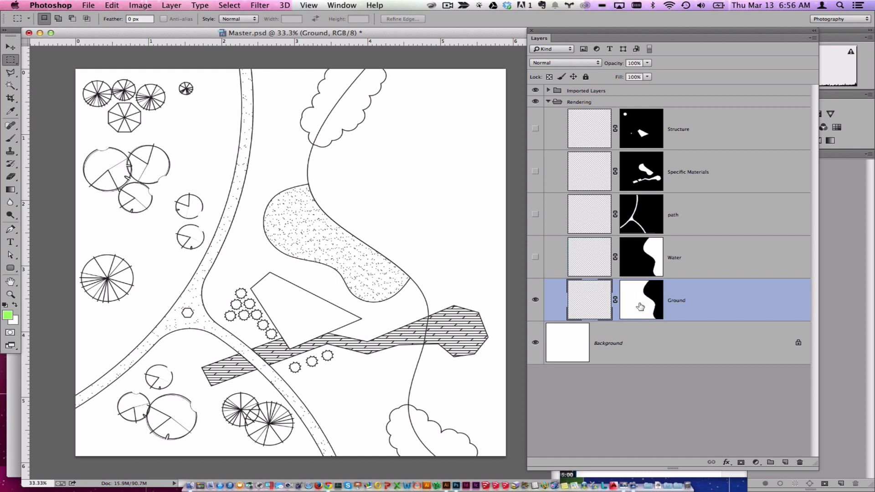
click(8, 315)
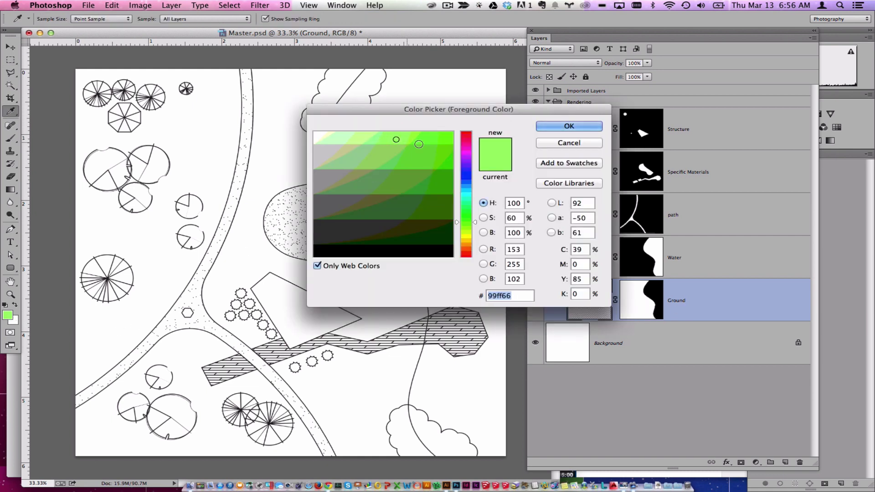
click(552, 128)
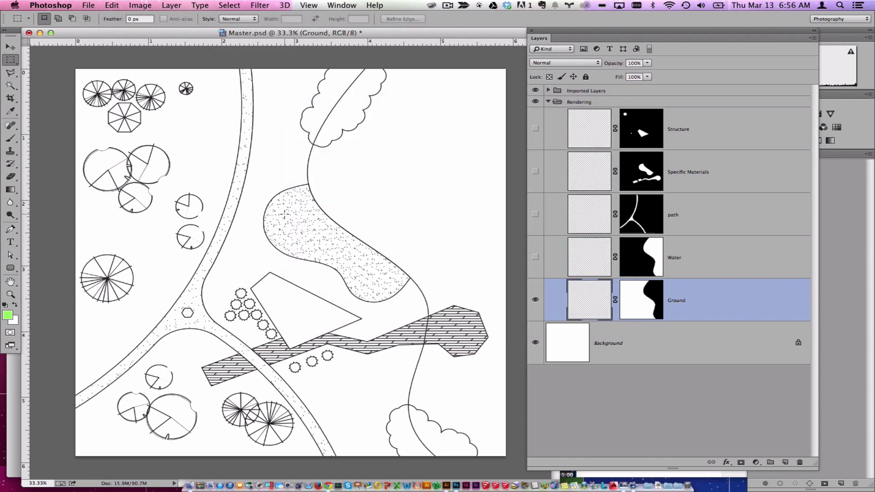
key(alt+BackSpace)
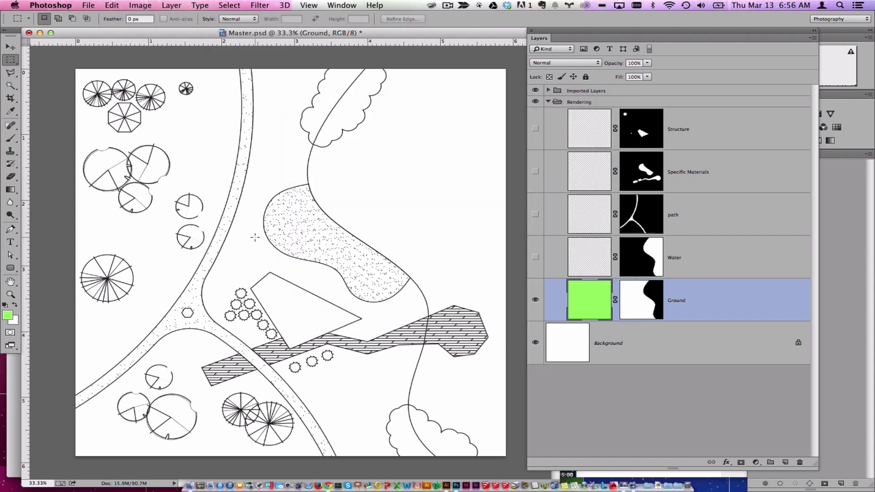
Select the Water layer and set the foreground color to light blue-violet 9999ff
click(713, 259)
click(8, 317)
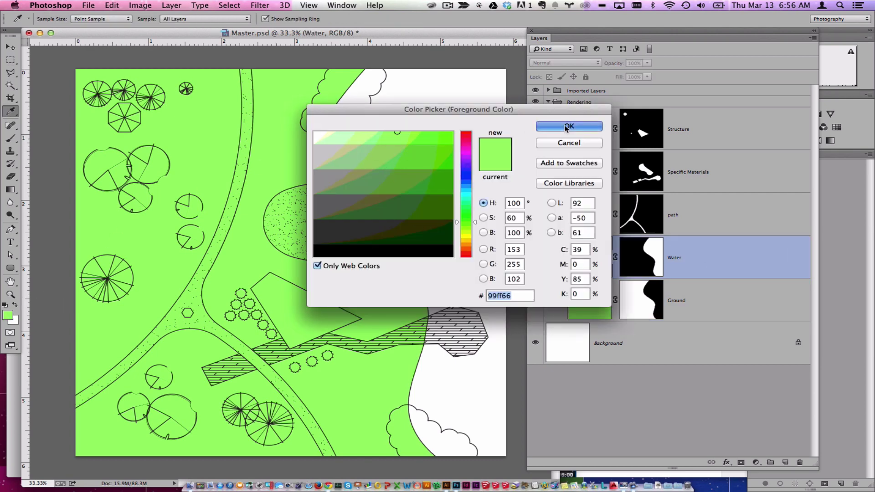
click(538, 126)
click(8, 316)
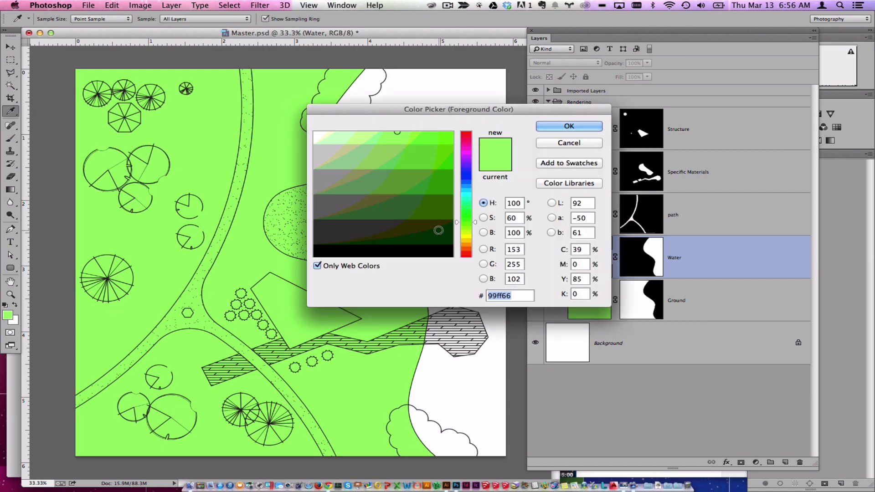
drag(467, 183, 467, 183)
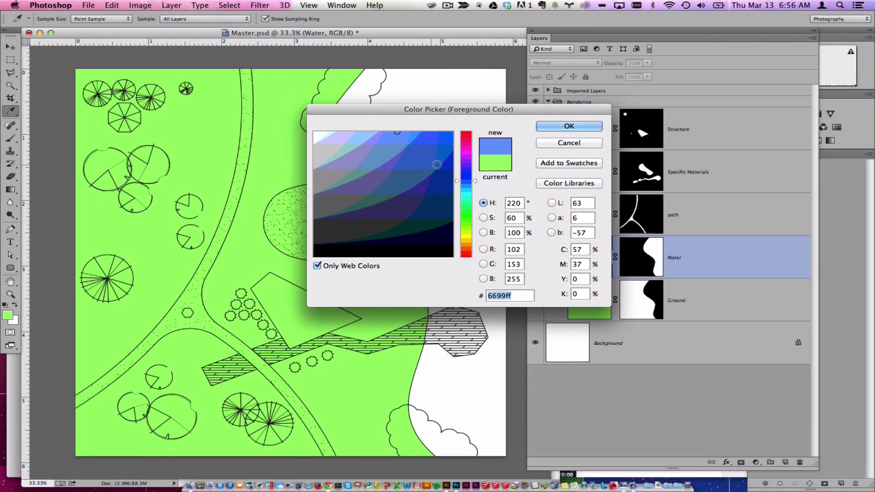
drag(477, 182, 475, 173)
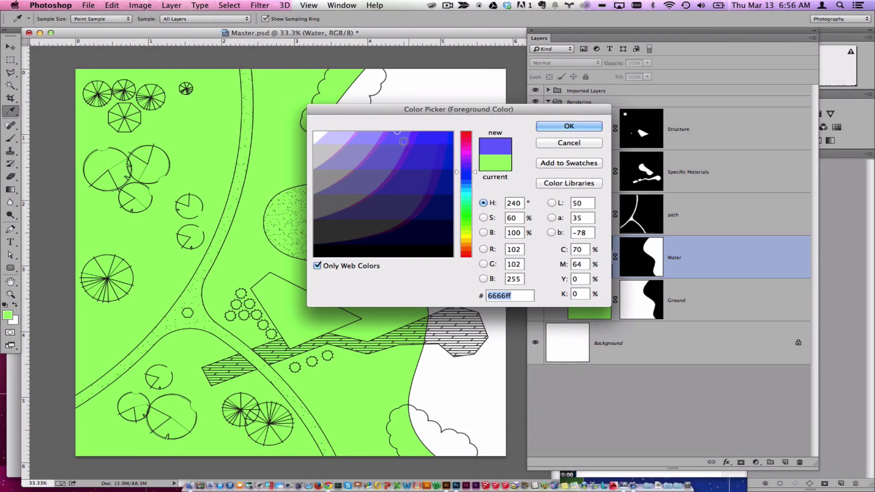
click(363, 137)
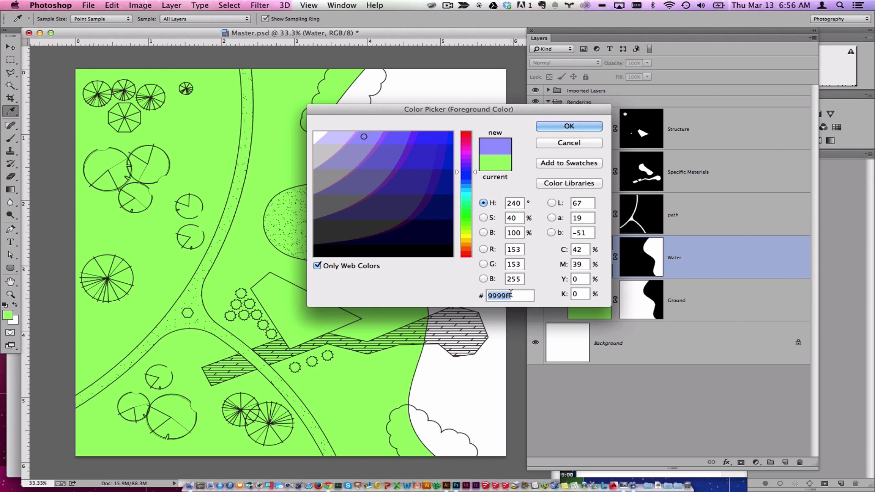
key(Return)
key(m)
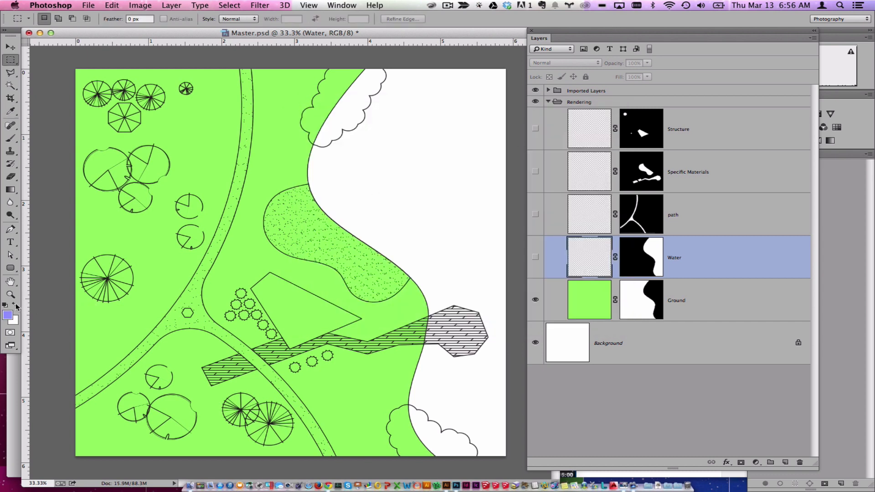
Swap the foreground and background colors and set the new foreground color to saturated blue 0033ff
click(15, 308)
click(8, 318)
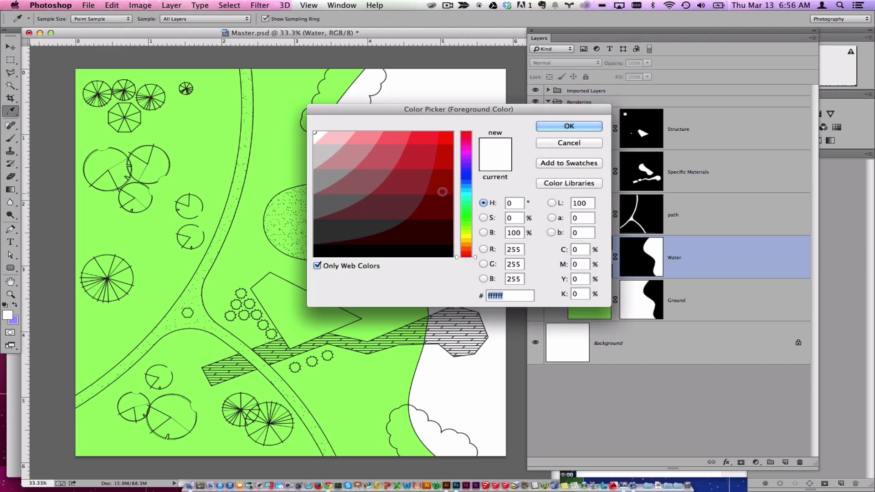
click(466, 180)
click(451, 133)
click(538, 128)
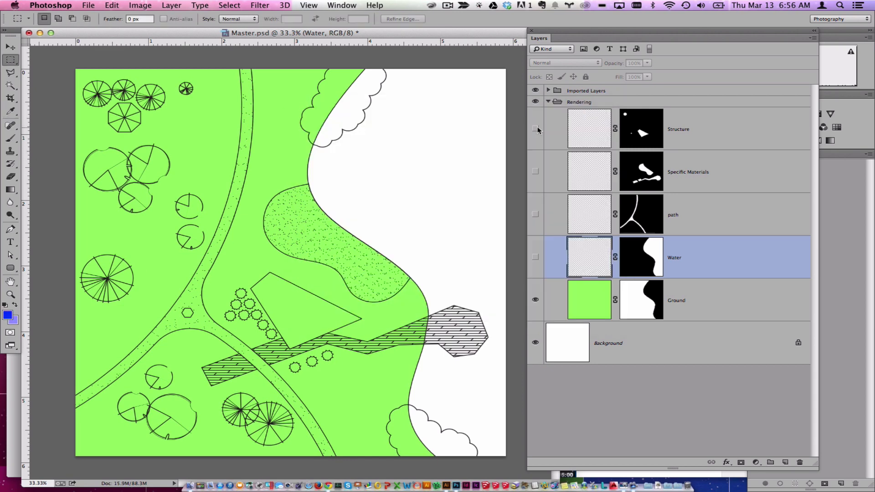
Show the Water layer and fill it with a linear gradient running from the canvas's upper edge to its lower edge
click(11, 190)
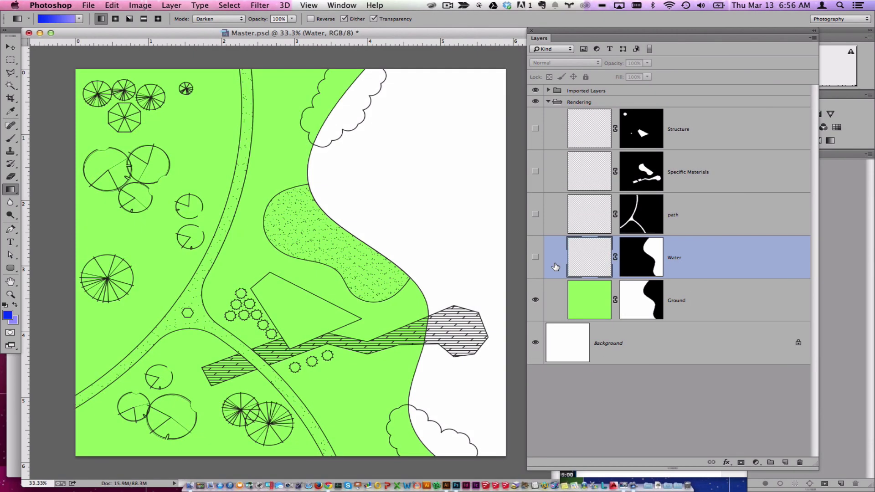
click(535, 259)
drag(386, 70, 385, 463)
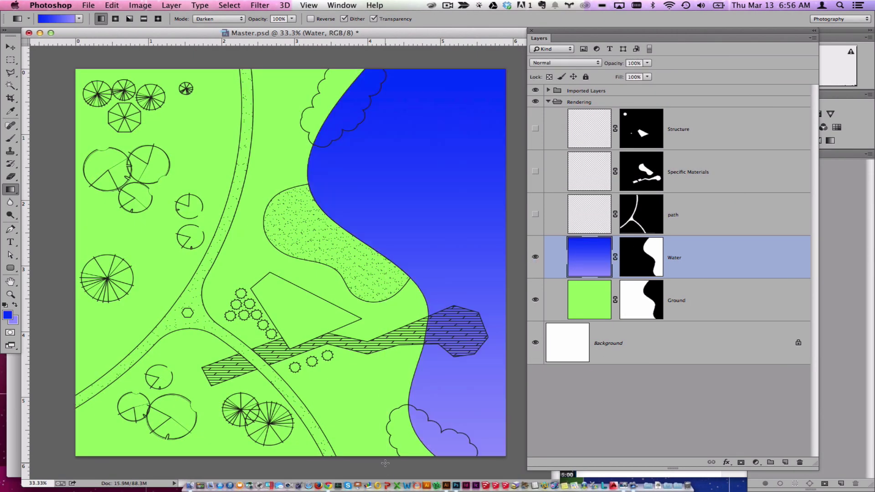
Show and select the path layer, and open the foreground color for editing
click(683, 222)
click(536, 213)
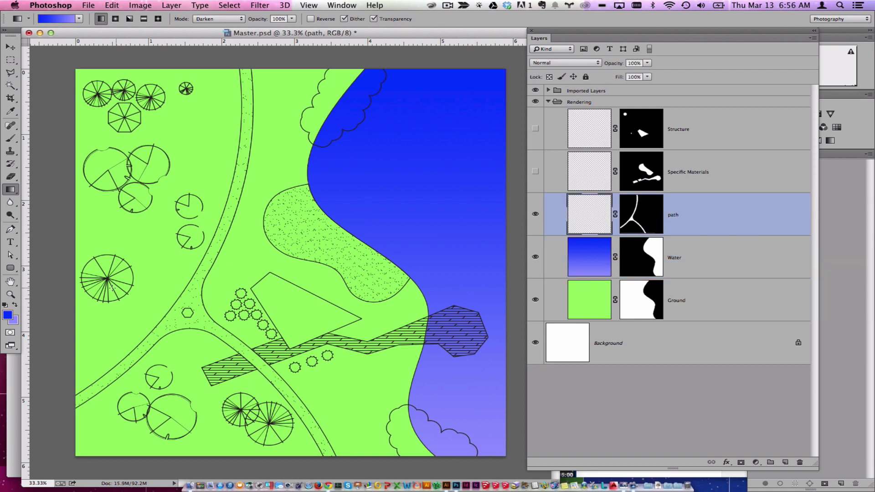
click(8, 315)
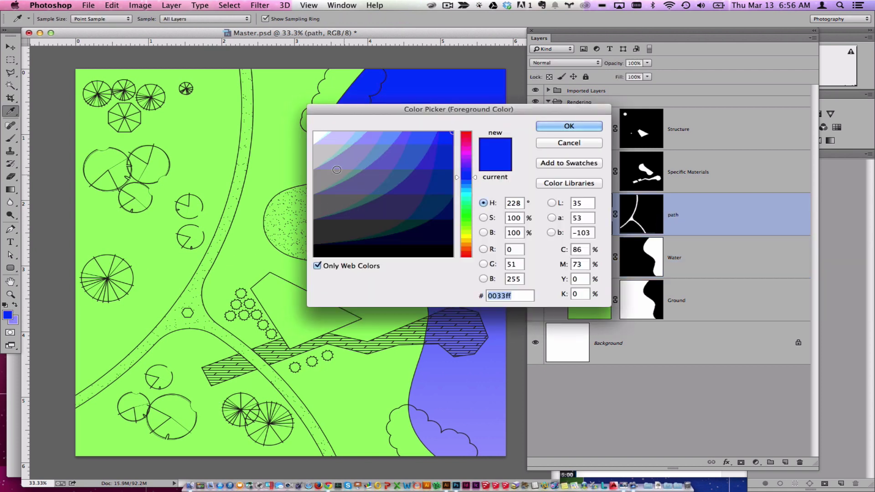
Try orange, tan and olive foreground colors for the path, including ffcc66, cccc99 and 999900
drag(458, 232, 458, 245)
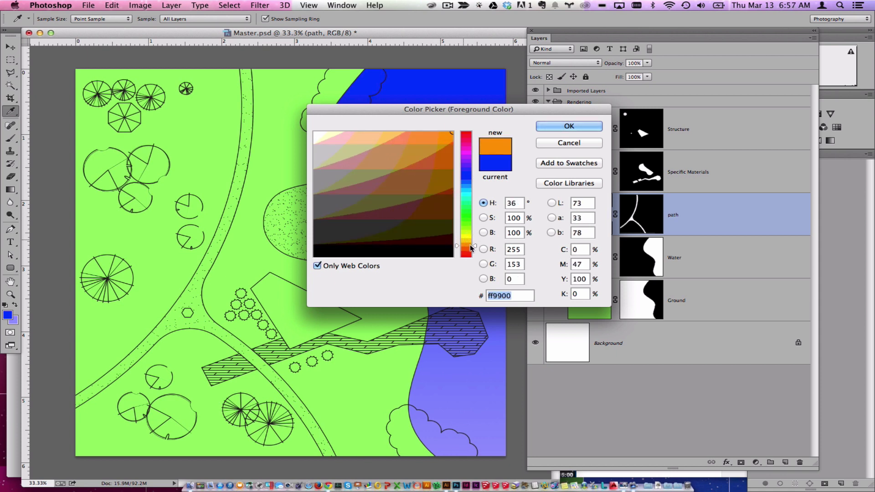
click(351, 153)
mouse_move(352, 174)
mouse_down()
mouse_move(417, 146)
mouse_move(390, 139)
mouse_up()
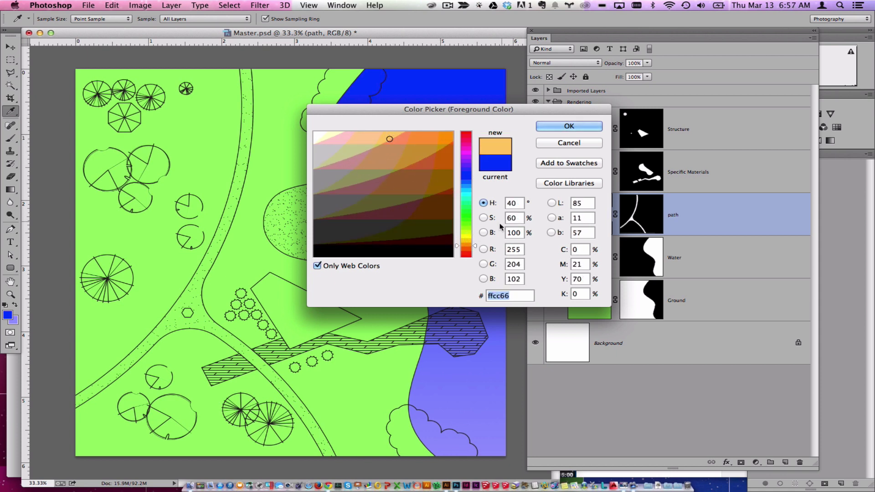
drag(469, 247, 471, 236)
click(353, 132)
click(344, 159)
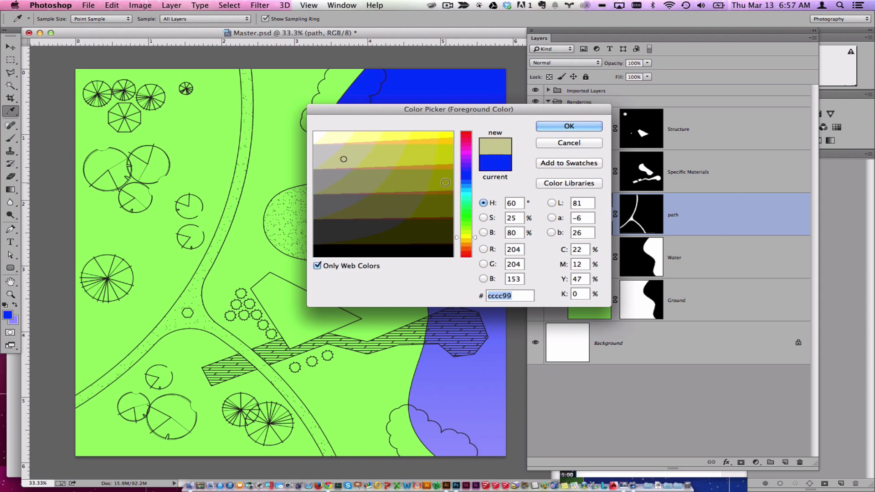
click(445, 183)
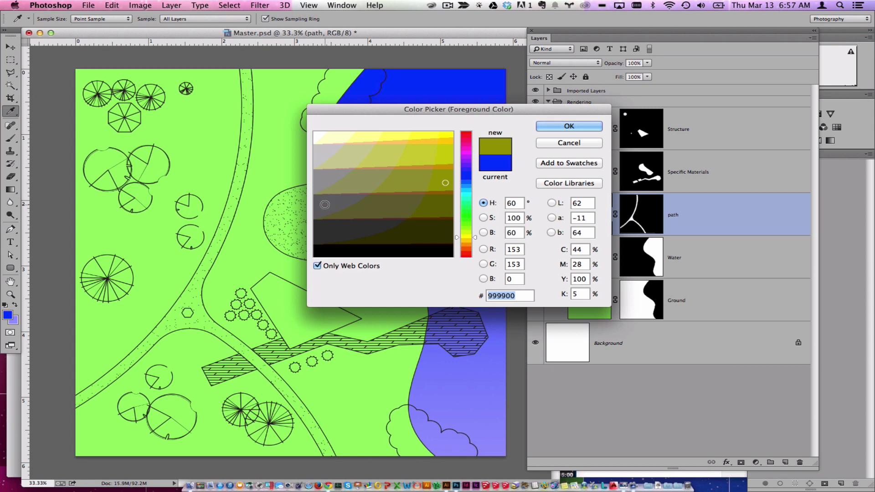
Set the foreground color to light gray cccccc and fill the path layer with it
click(320, 153)
click(557, 129)
key(g)
key(alt+BackSpace)
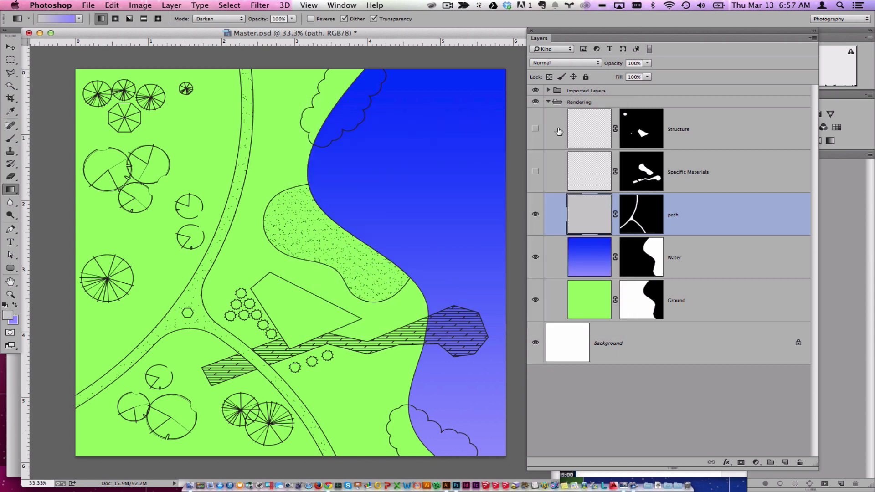
Show the Specific Materials layer and fill its layer content, not the mask, with a bright yellow foreground color
click(621, 159)
click(535, 172)
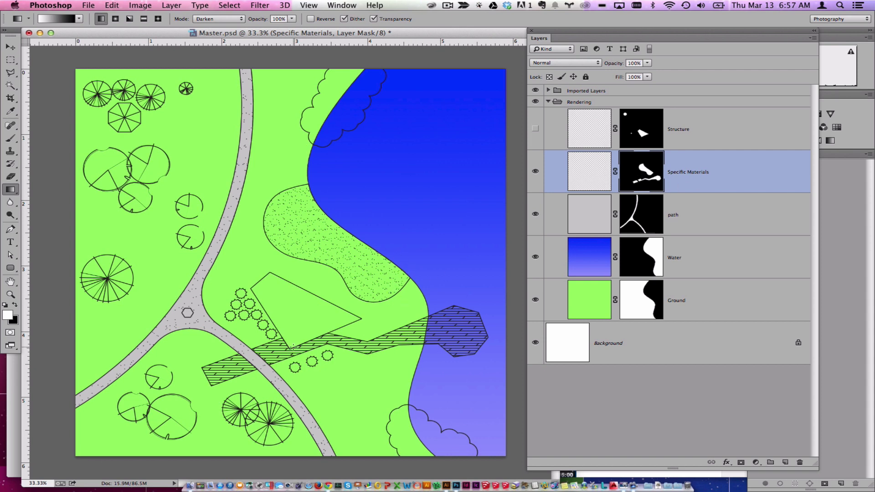
click(590, 172)
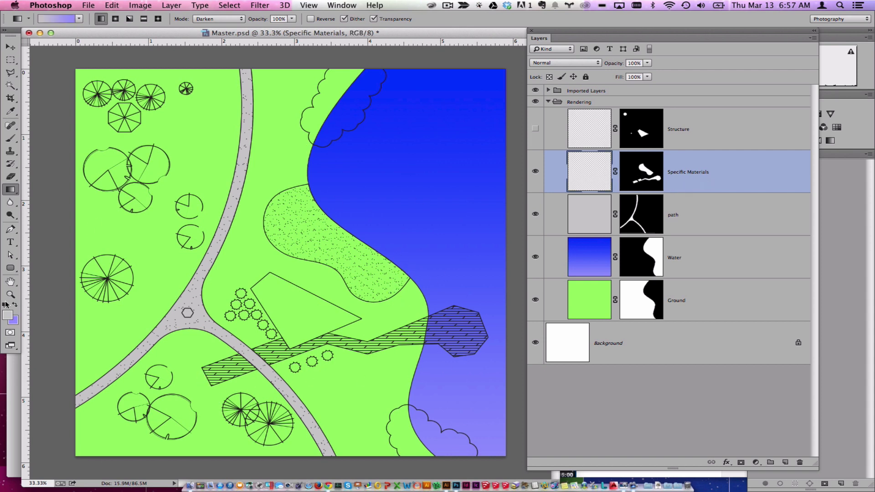
click(7, 314)
drag(465, 248, 466, 238)
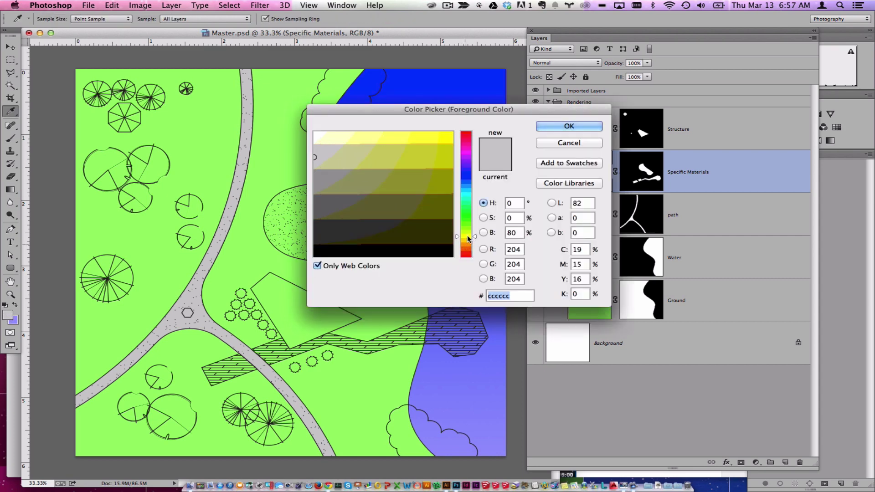
click(452, 133)
click(569, 127)
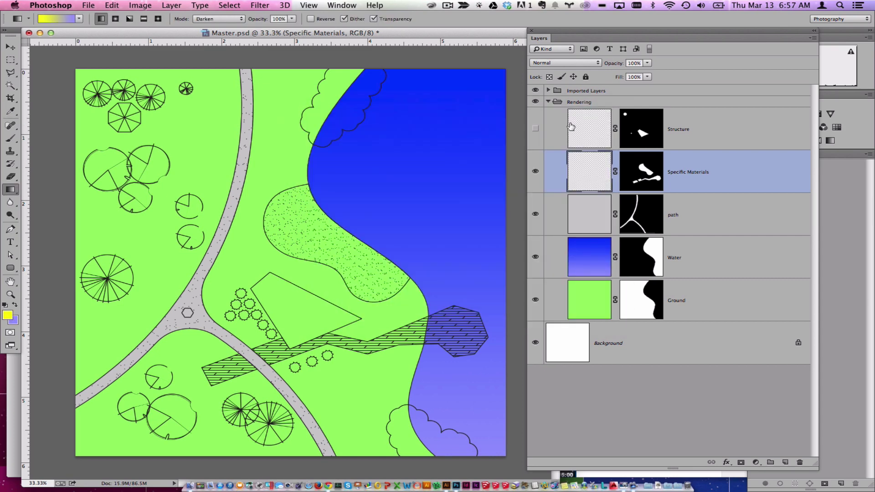
key(alt+BackSpace)
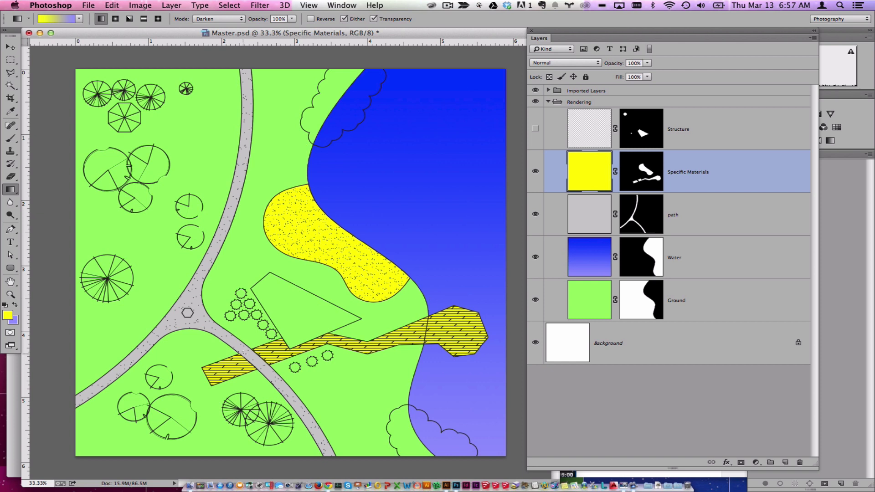
Show the Structure layer in the Rendering group and fill it with dark brown 663300
click(535, 128)
click(677, 133)
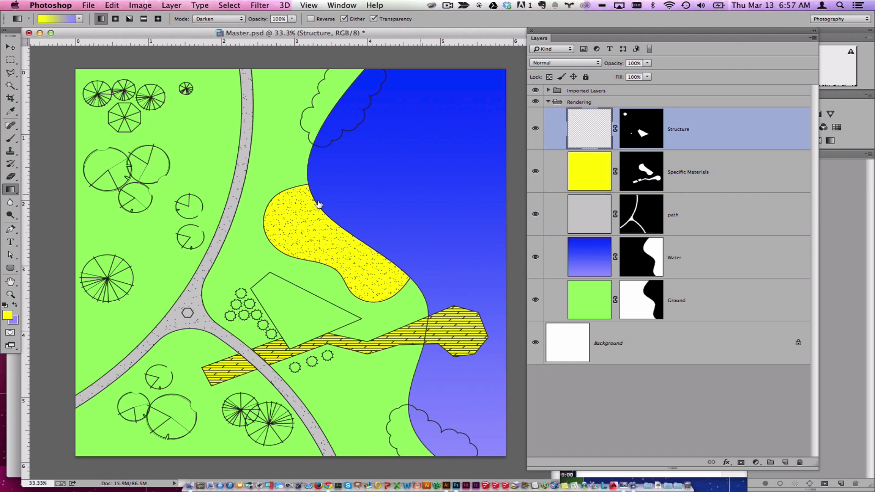
click(7, 316)
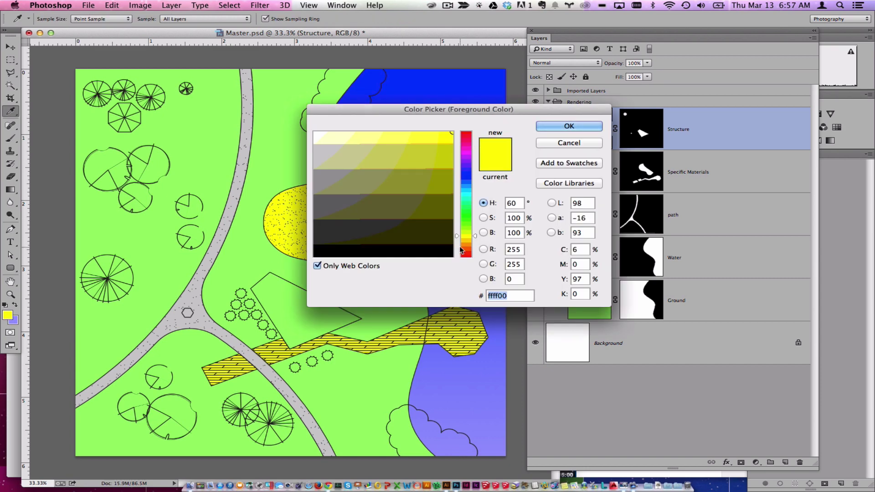
click(468, 245)
click(440, 202)
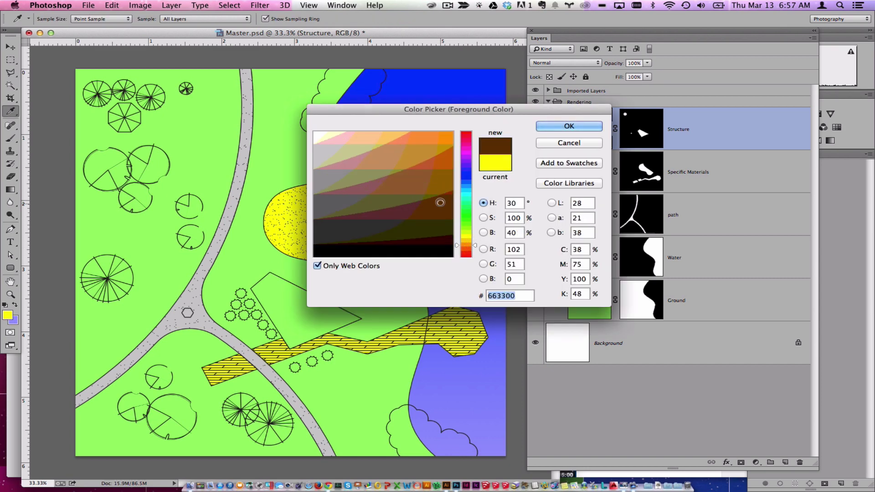
click(557, 127)
key(alt+BackSpace)
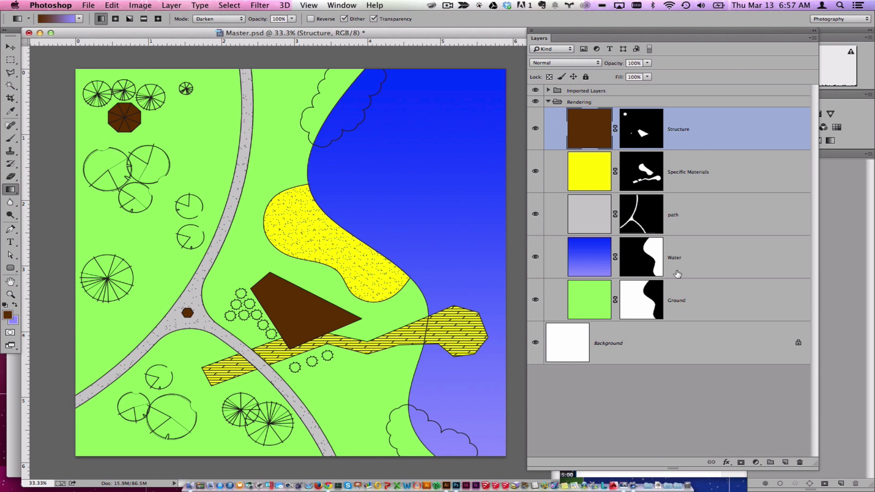
Select the imported Vegetation layer and isolate it by hiding the Rendering group and the other imported layers
click(548, 90)
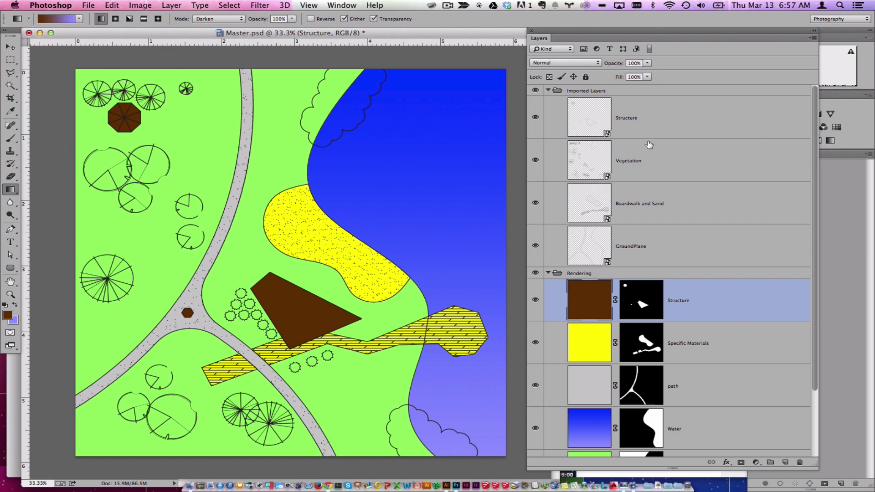
click(637, 157)
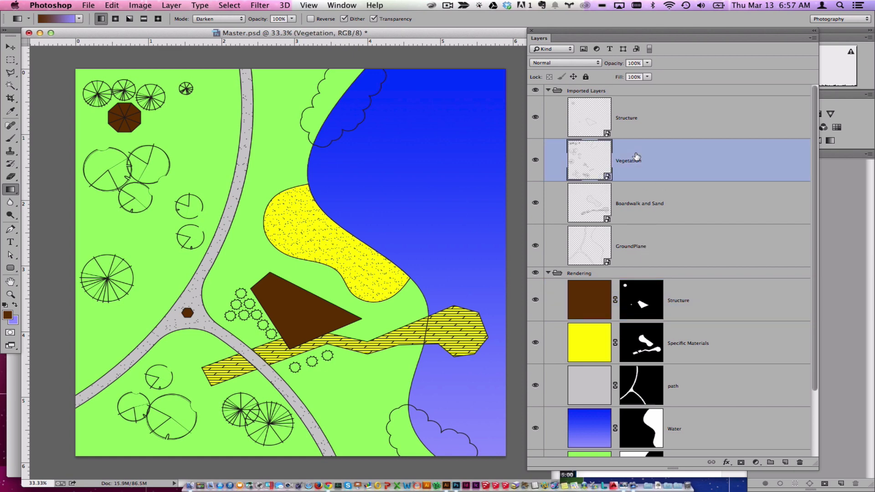
click(535, 273)
click(535, 117)
click(535, 202)
click(535, 245)
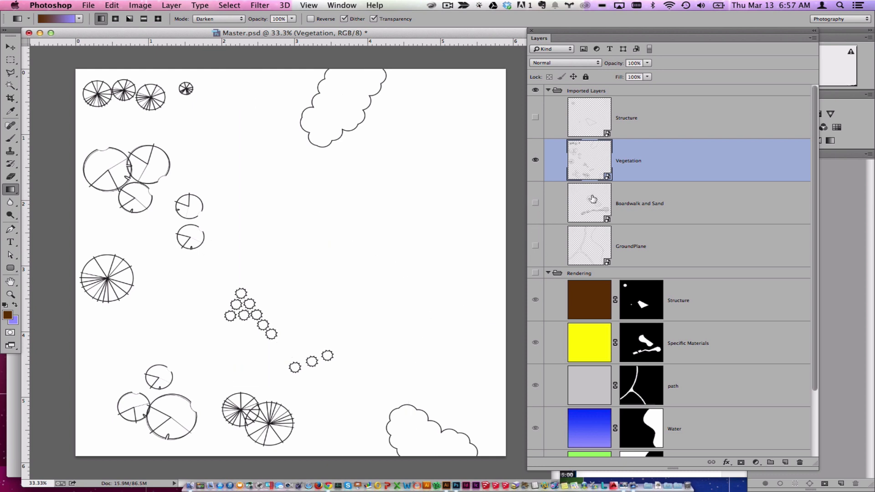
Select the empty area around the plants with the Magic Wand, and invert the selection to cover the vegetation
click(10, 86)
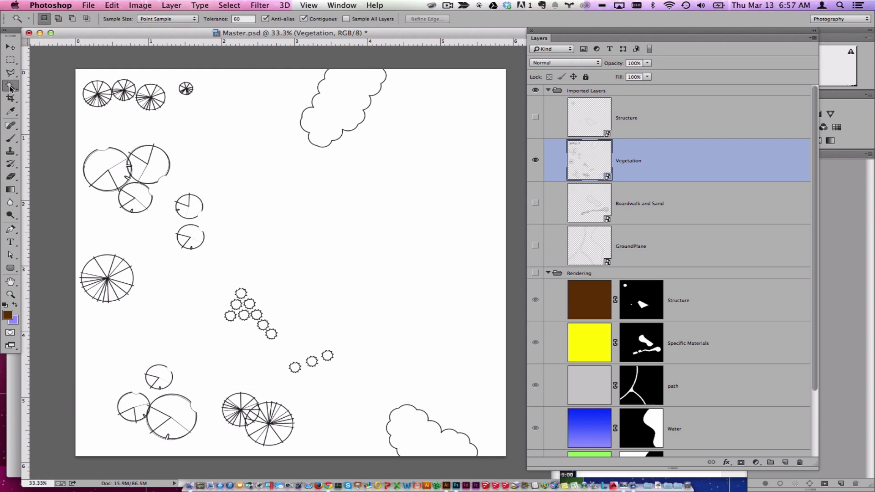
click(329, 189)
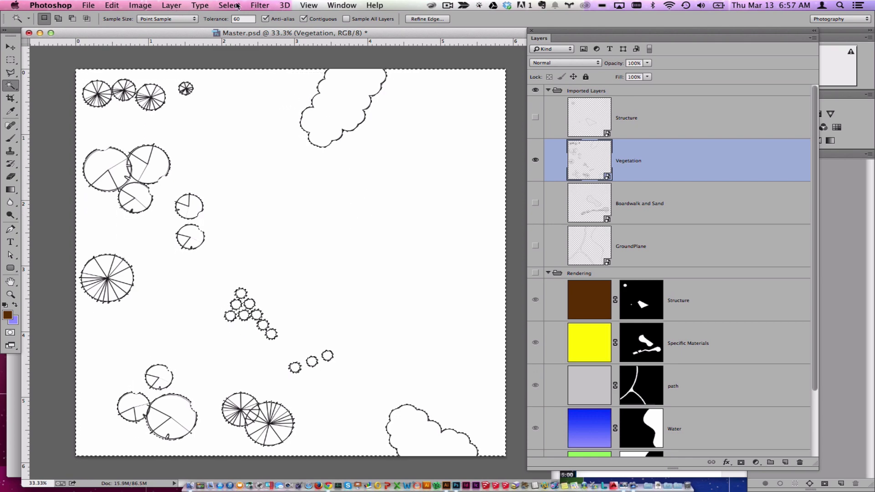
click(229, 5)
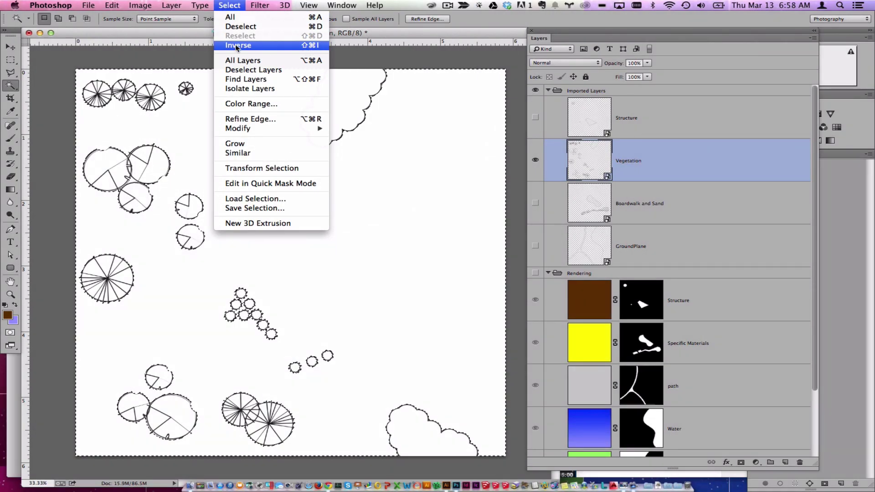
click(236, 45)
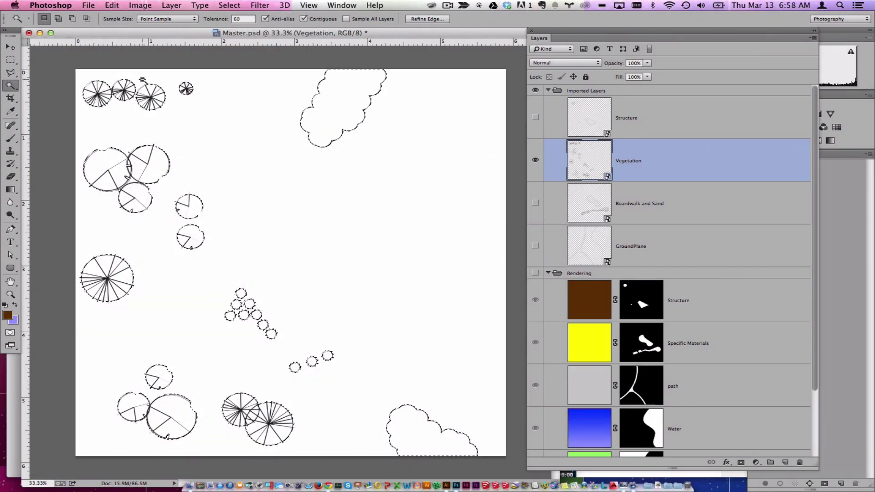
Add a new layer at the top of the Rendering group, mask it with the vegetation selection, and name it Vegetation
click(785, 462)
drag(634, 168, 635, 322)
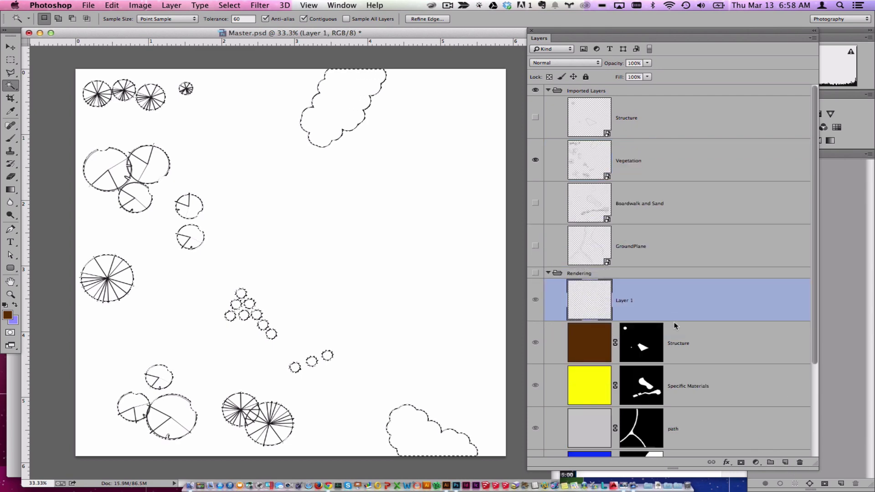
click(741, 463)
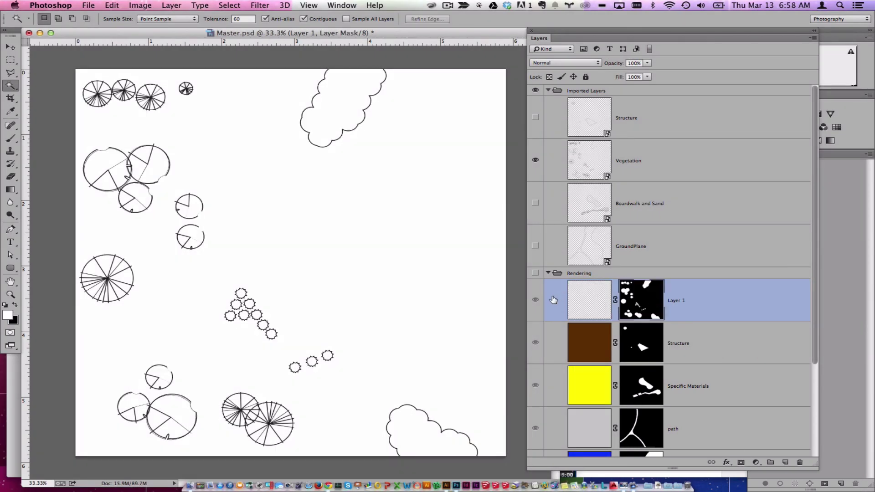
double_click(680, 301)
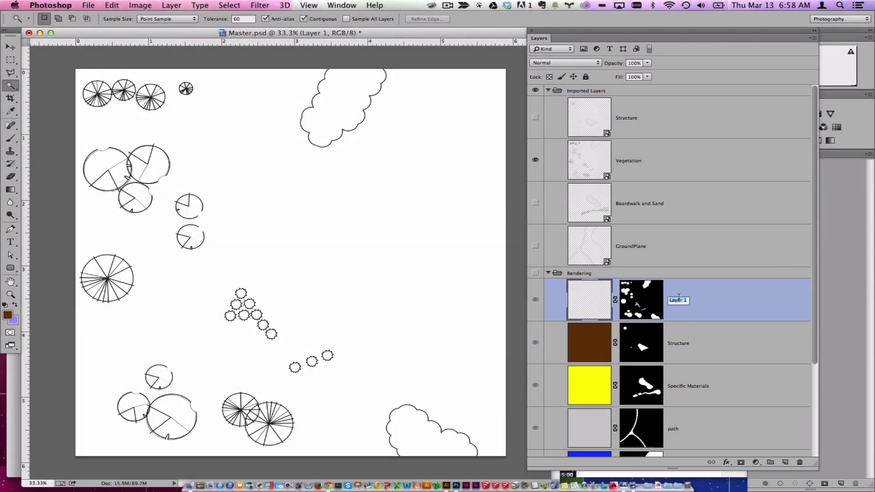
text(Vegetation)
key(Return)
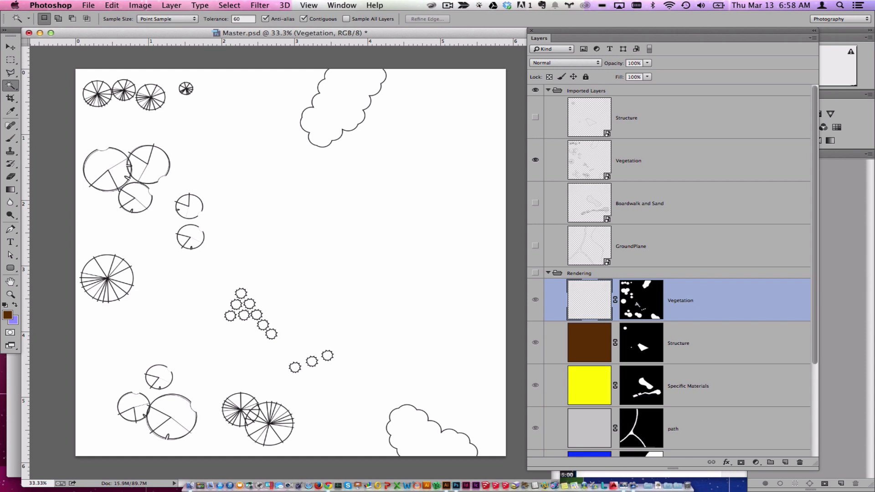
Make the Rendering group visible together with the Imported Layers group
click(535, 91)
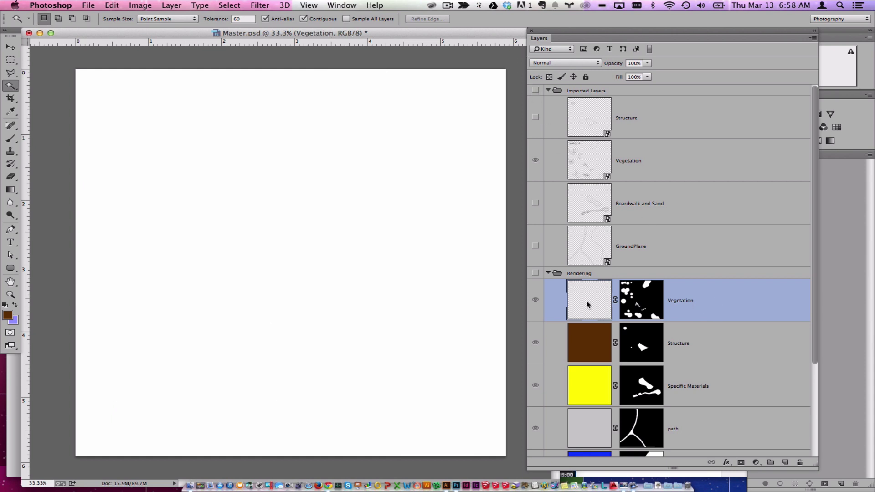
click(536, 273)
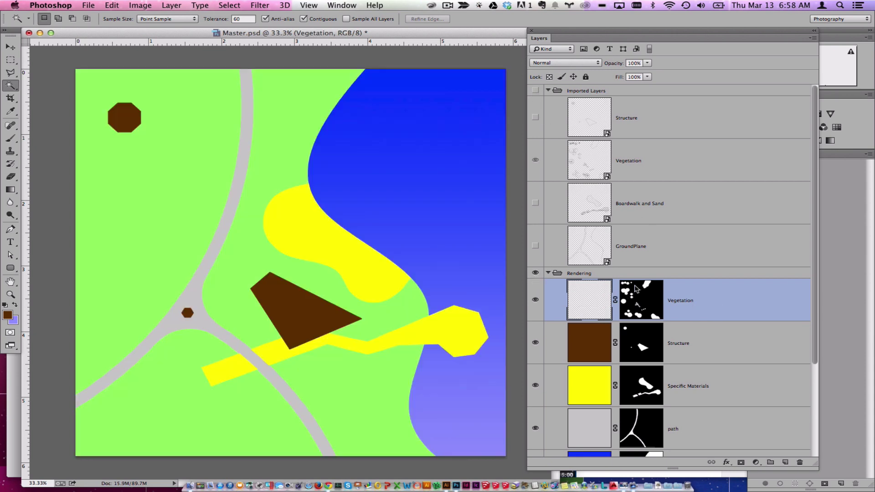
click(536, 91)
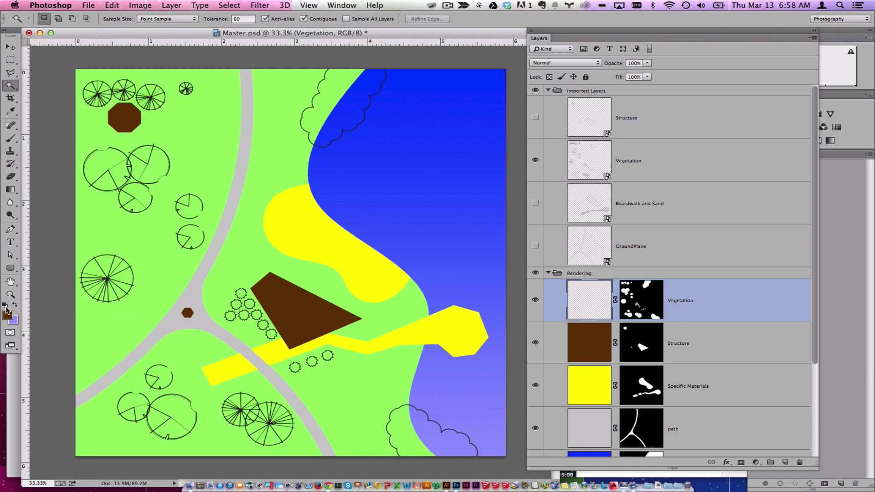
Reset the colors to default, choose a dark green foreground color, and fill the Rendering group's Vegetation layer with it
click(5, 306)
click(8, 315)
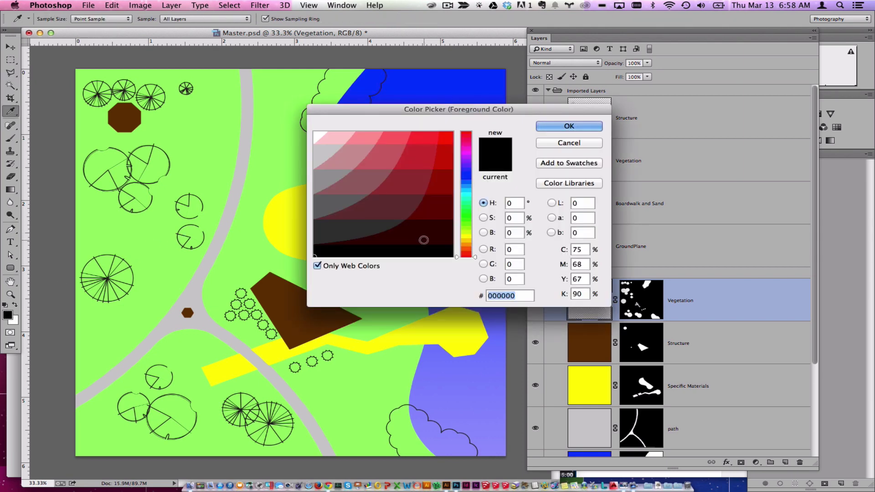
drag(458, 249, 456, 195)
click(445, 208)
click(549, 126)
key(w)
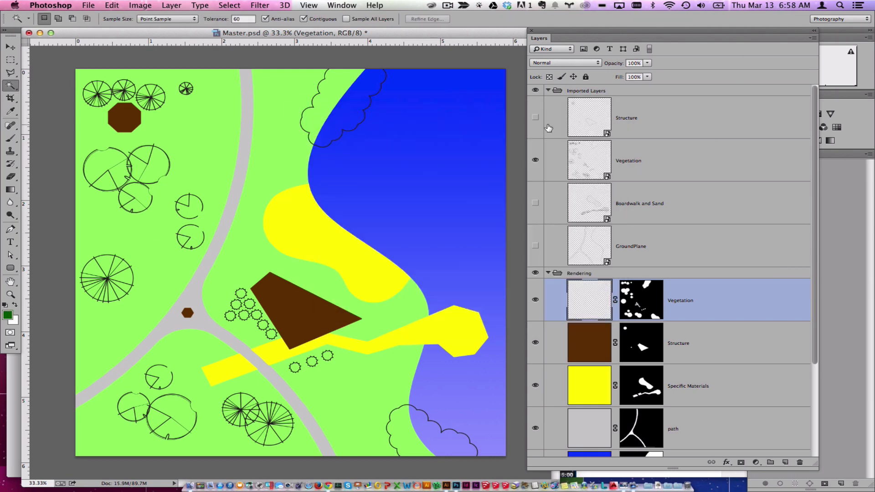
key(alt+BackSpace)
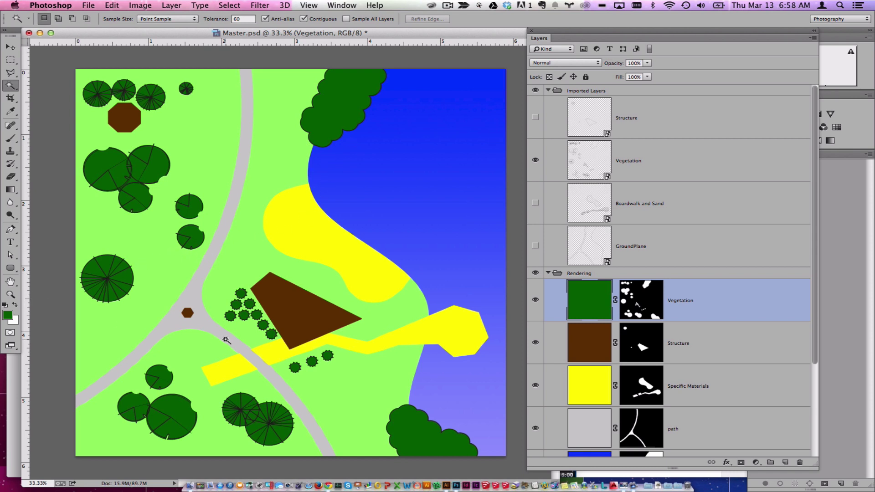
Show the imported Structure, Boardwalk and Sand, and GroundPlane linework, and collapse both layer groups
drag(535, 117, 537, 246)
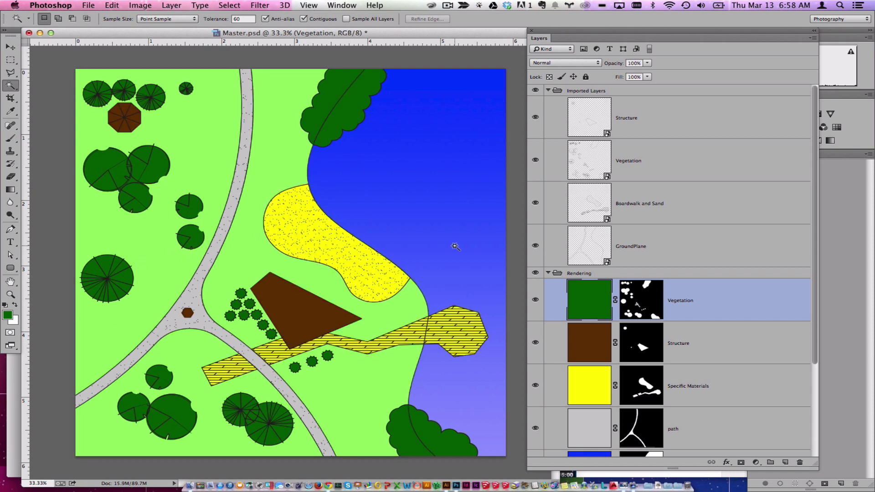
click(11, 294)
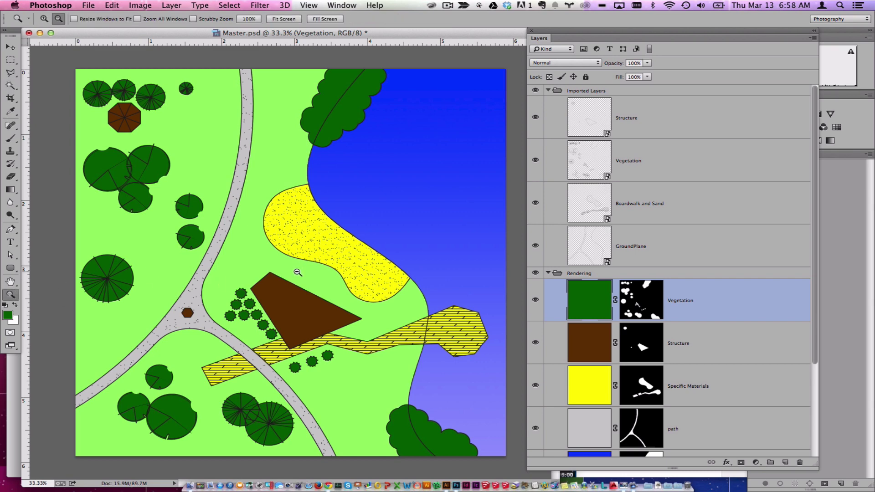
alt+click(295, 271)
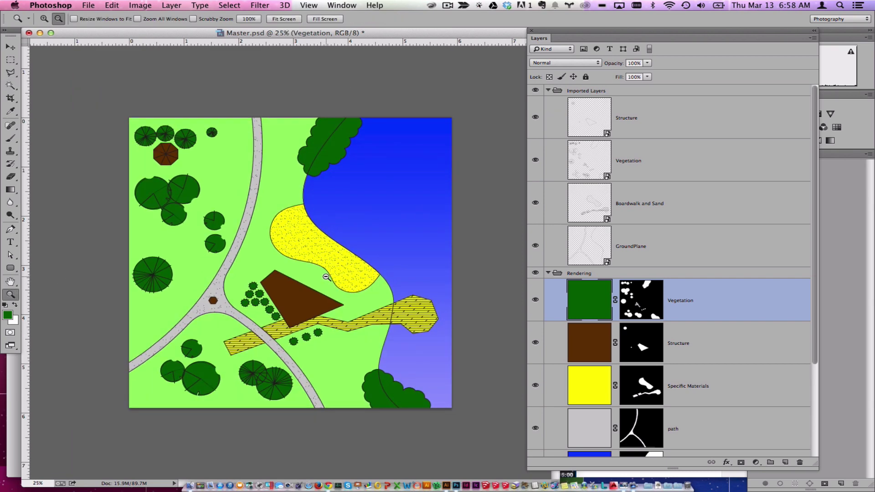
click(549, 91)
click(548, 102)
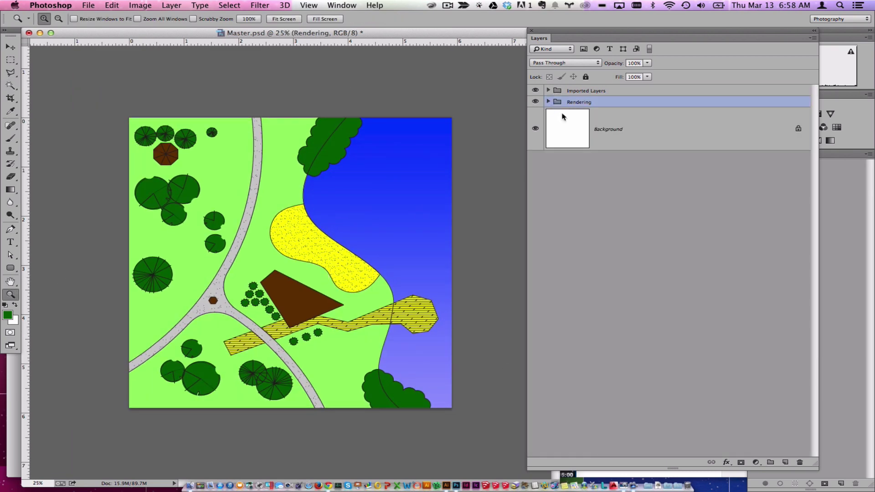
Expand the Rendering group, select its Ground layer, and activate the Brush tool
click(549, 102)
click(668, 354)
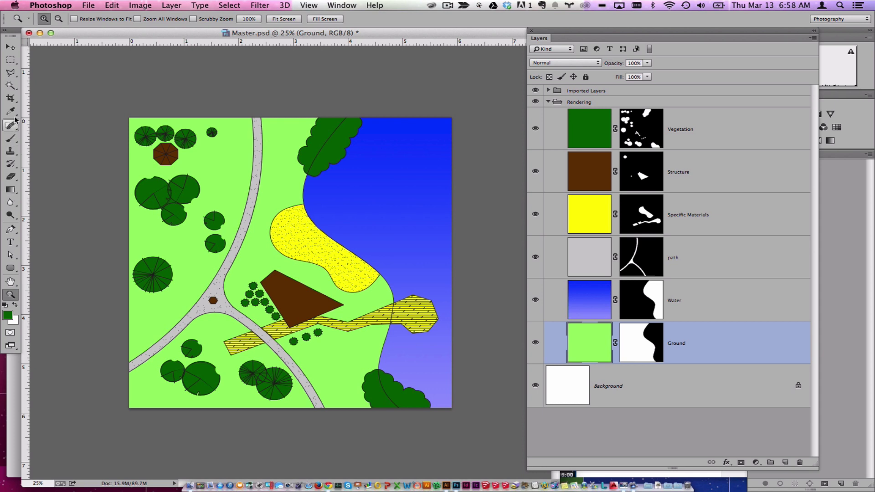
click(12, 140)
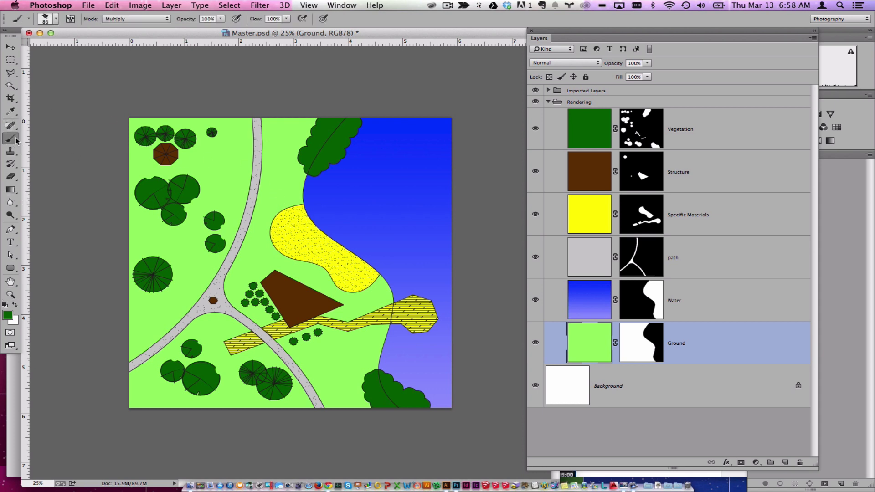
Try a hard round brush preset and look through the list of additional brush libraries
right_click(276, 174)
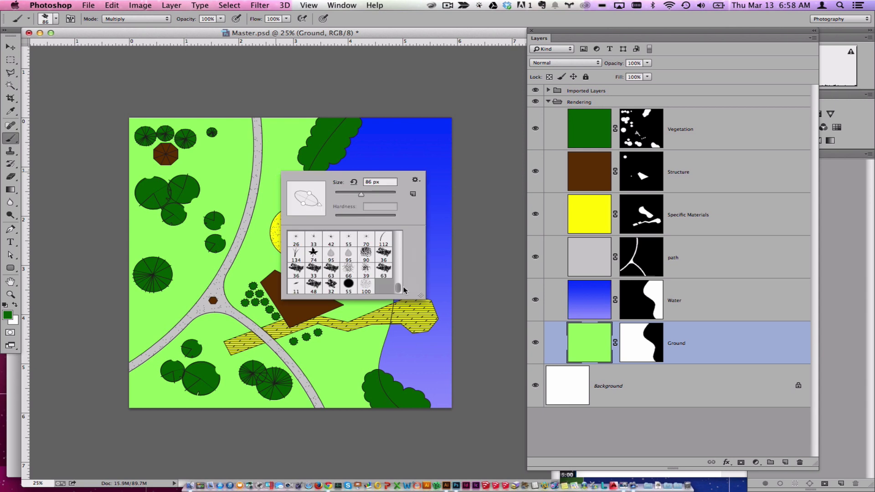
mouse_move(404, 290)
mouse_down()
mouse_move(400, 254)
mouse_move(403, 263)
mouse_up()
click(349, 238)
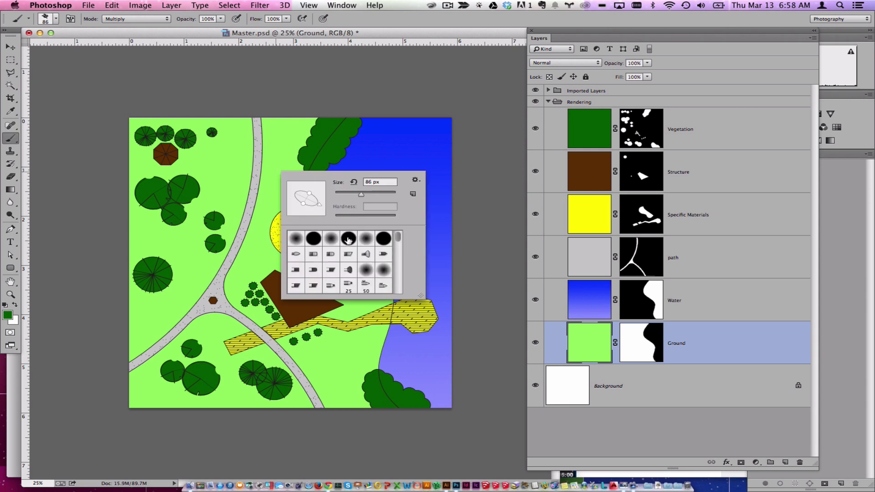
click(418, 180)
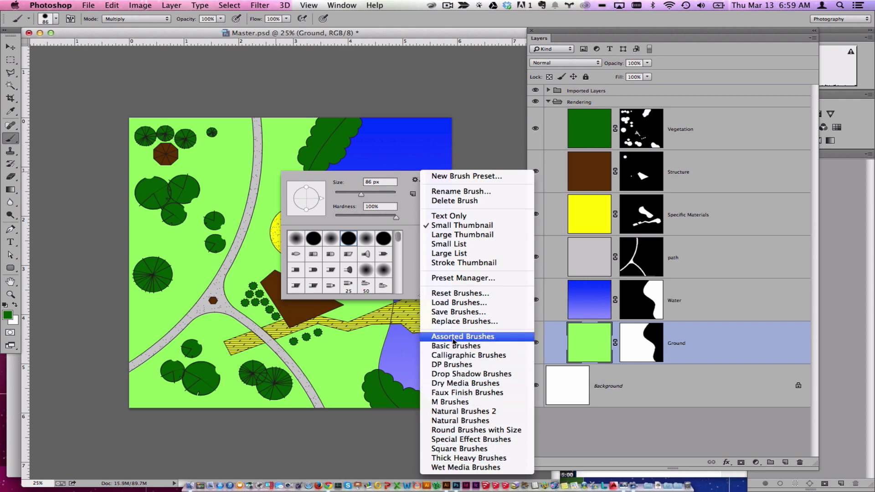
click(397, 176)
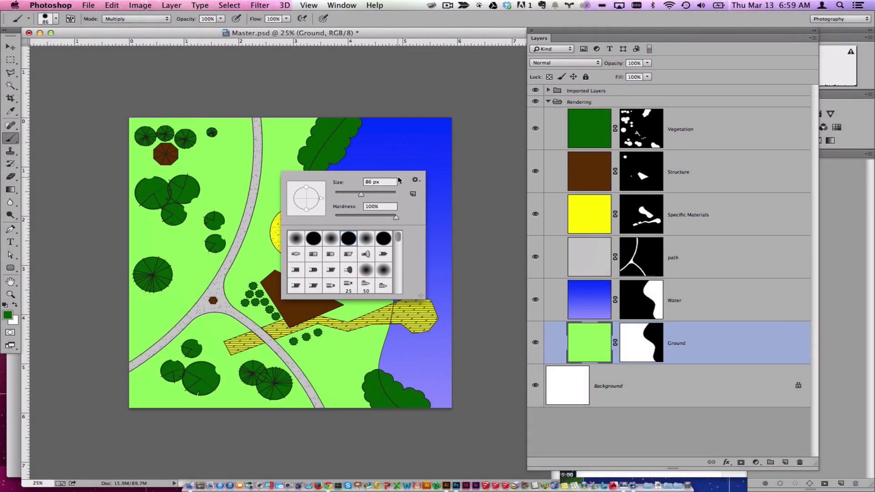
key(Escape)
Open the Brush settings, move them clear of the layer list, and open the Brush Presets as well
click(306, 5)
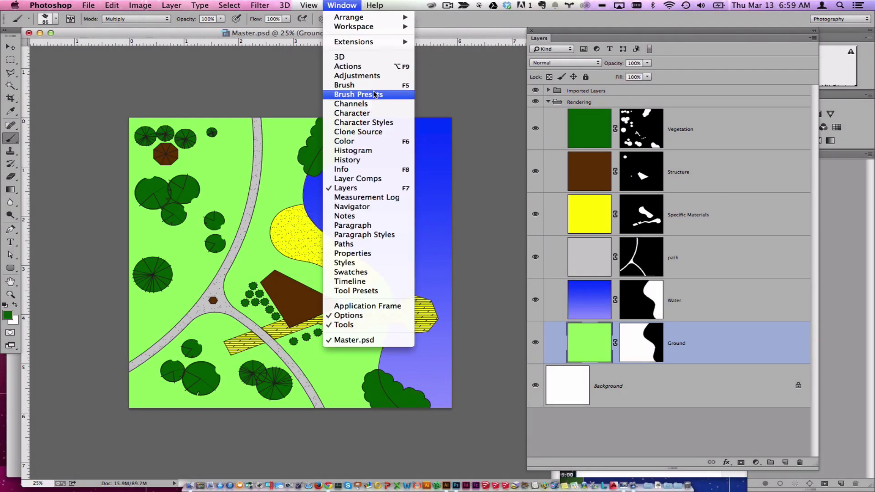
click(359, 89)
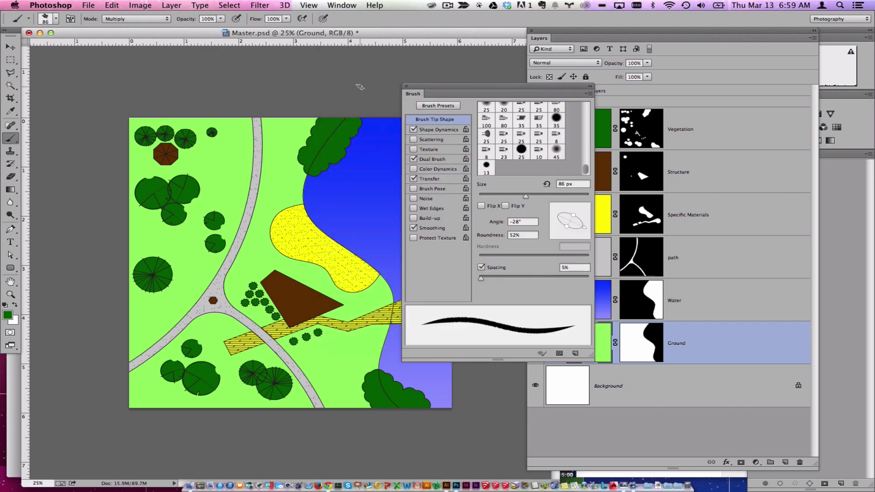
drag(481, 86, 373, 72)
click(341, 5)
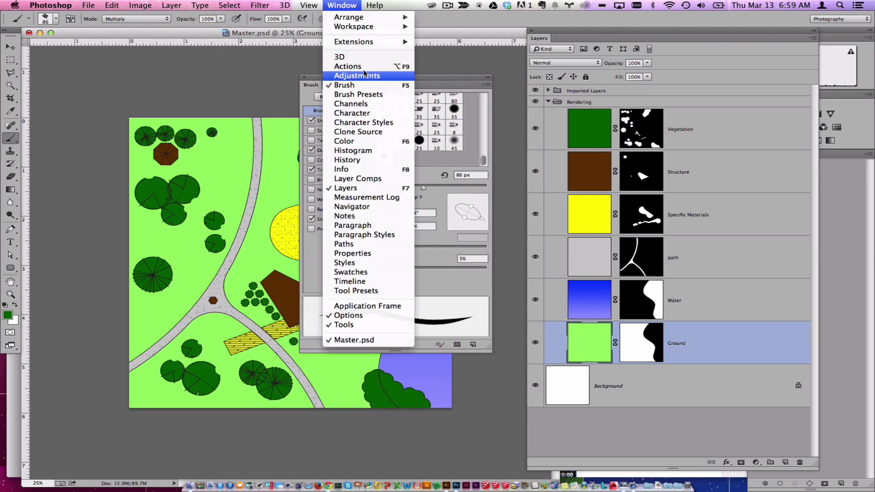
click(371, 94)
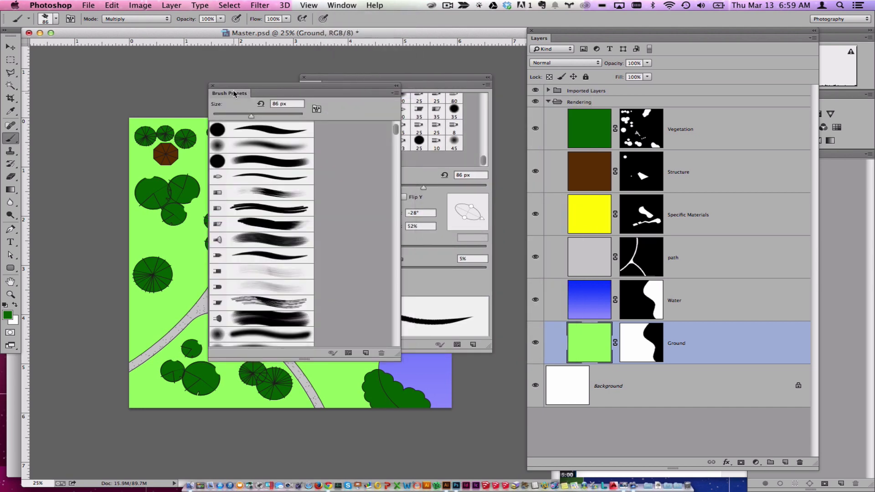
Arrange the Brush Presets and Brush settings side by side so both stay visible next to the layer list
drag(233, 93, 347, 85)
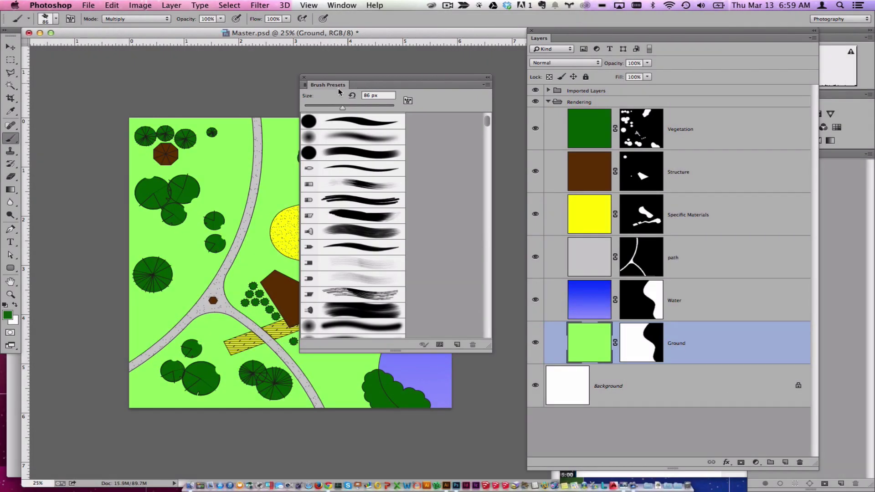
drag(339, 87, 132, 77)
drag(344, 83, 384, 78)
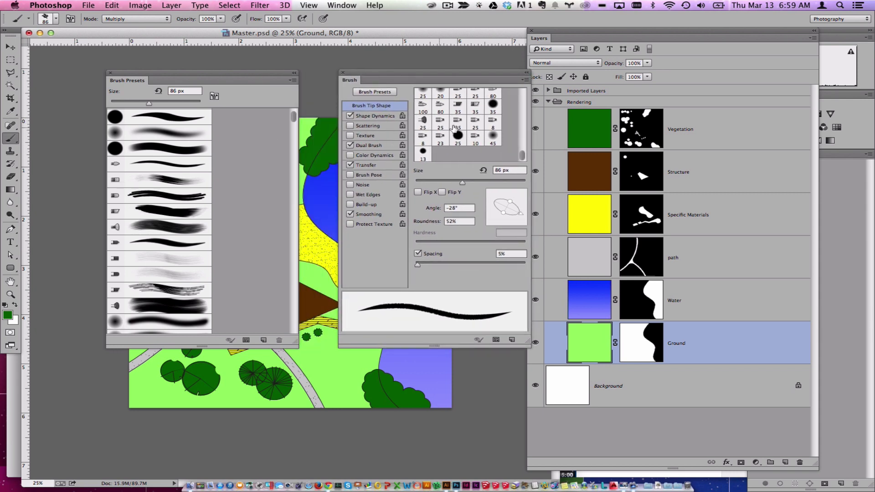
scroll(409, 111, up, 3)
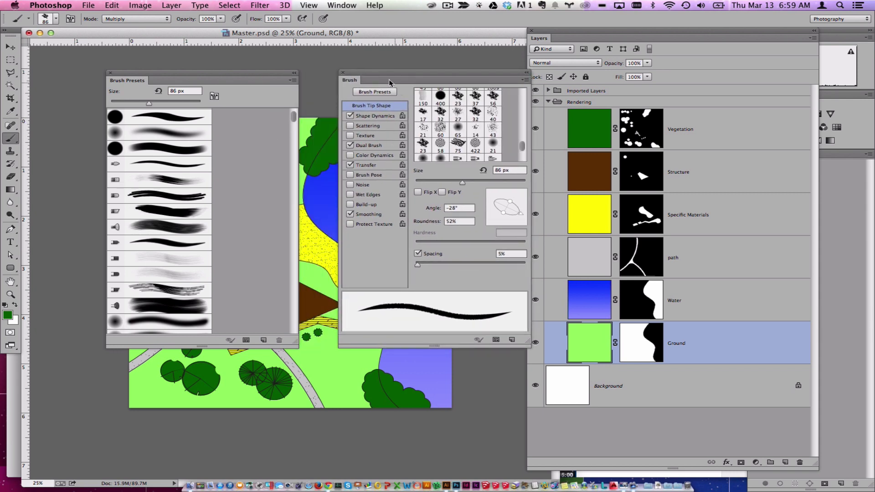
drag(389, 83, 370, 78)
drag(182, 71, 191, 72)
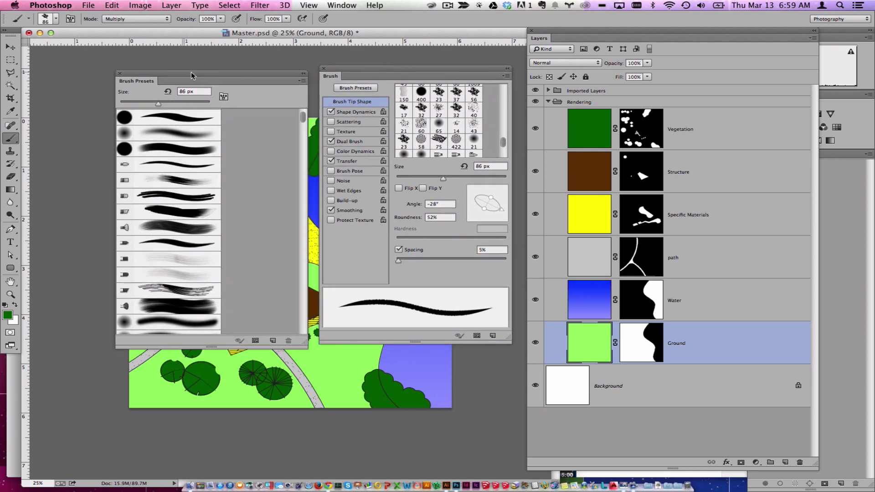
Choose the scattered 95 px leaf brush preset, try a stroke on the lower ground area, and undo that stroke
mouse_move(303, 118)
mouse_down()
mouse_move(284, 285)
mouse_move(294, 331)
mouse_move(297, 324)
mouse_up()
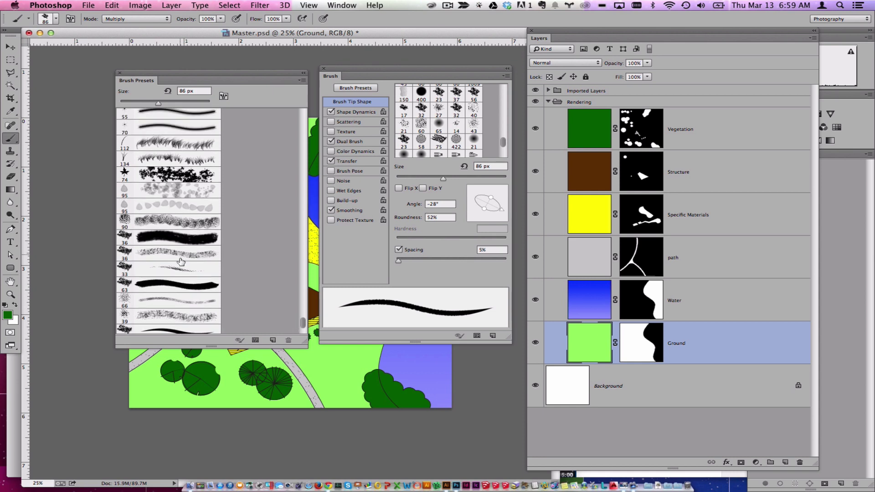
click(177, 196)
mouse_move(321, 359)
mouse_down()
mouse_move(358, 372)
mouse_move(367, 358)
mouse_move(352, 396)
mouse_move(339, 380)
mouse_move(358, 402)
mouse_up()
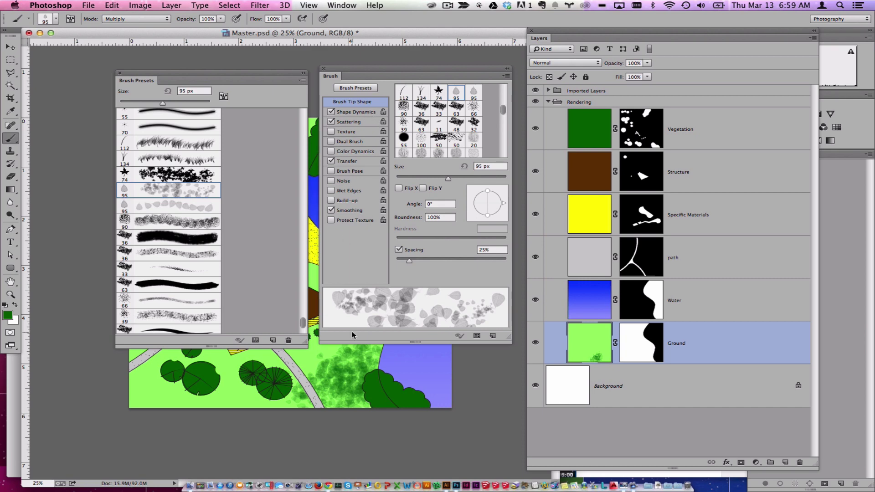
key(ctrl+z)
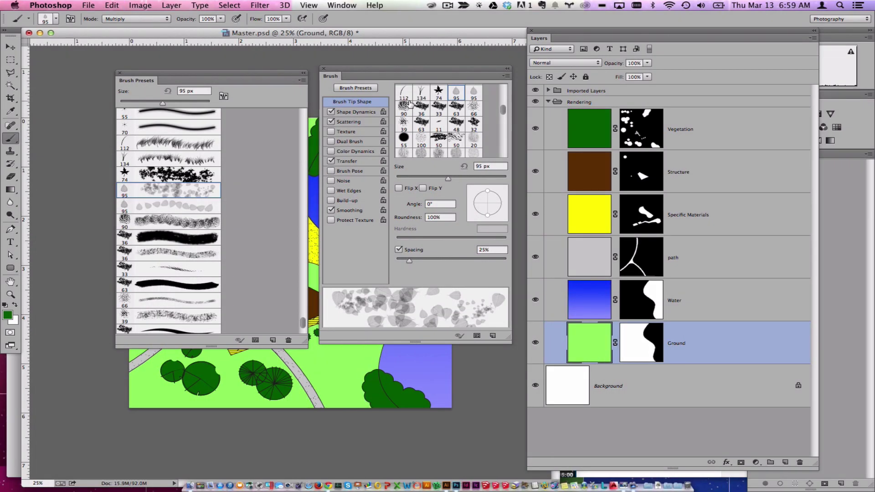
Compare the 23 px and 37 px leafy brush tips and choose the 37 px tip shape
drag(401, 68, 415, 67)
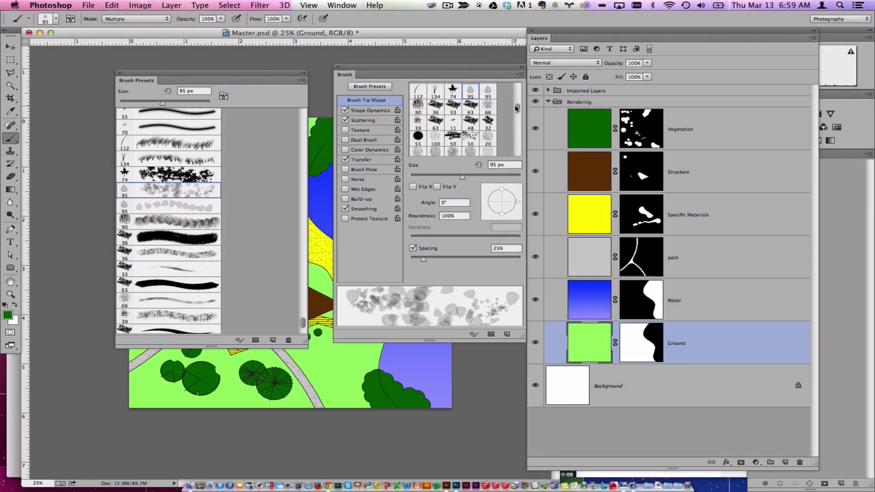
mouse_move(516, 107)
mouse_down()
mouse_move(527, 154)
mouse_move(531, 143)
mouse_up()
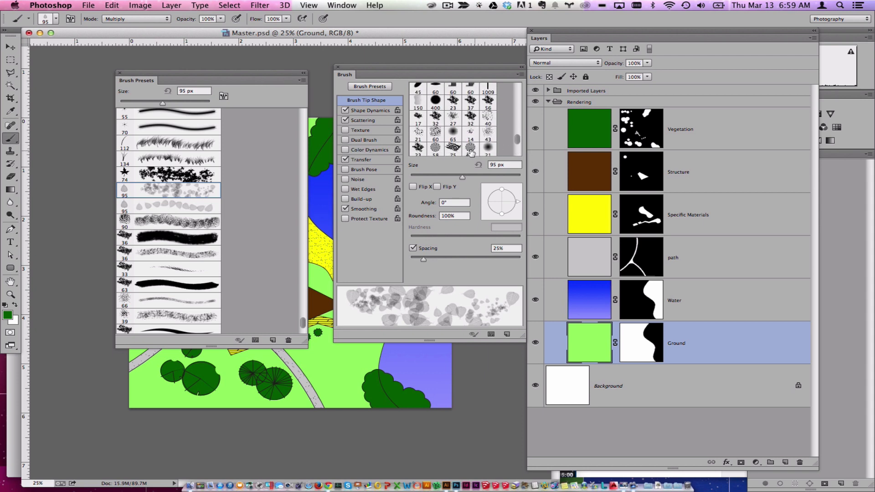
scroll(476, 129, up, 3)
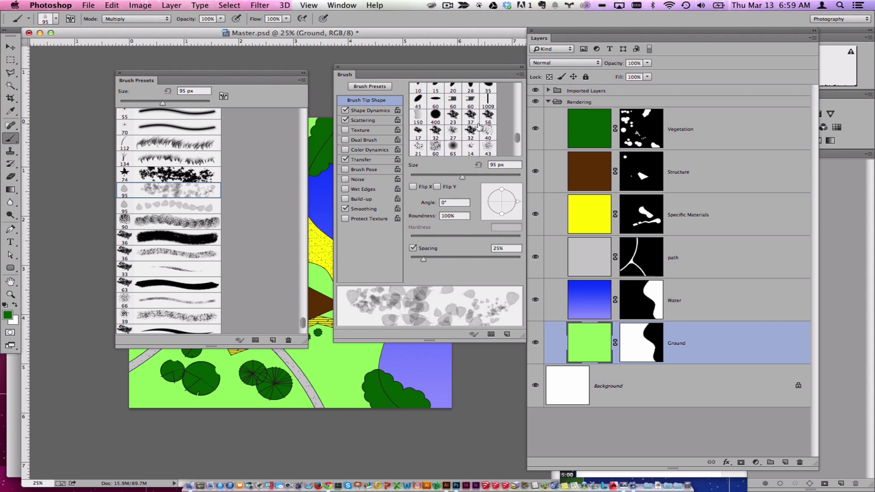
click(454, 116)
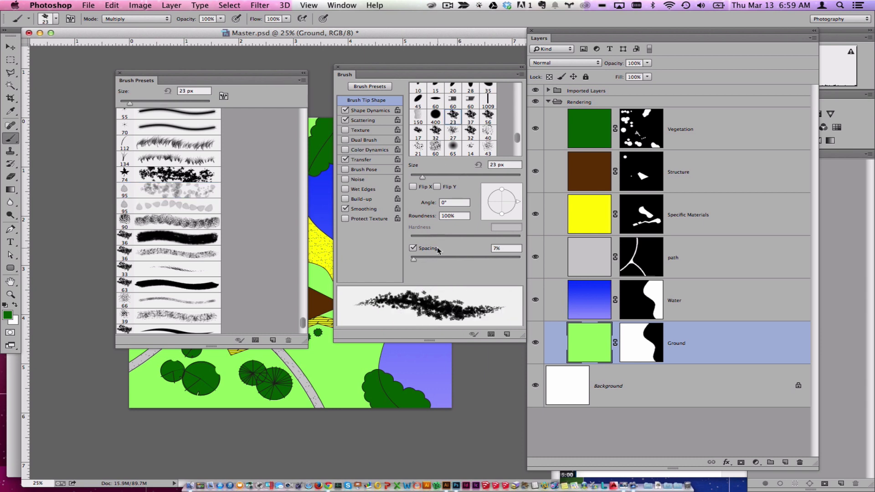
click(471, 117)
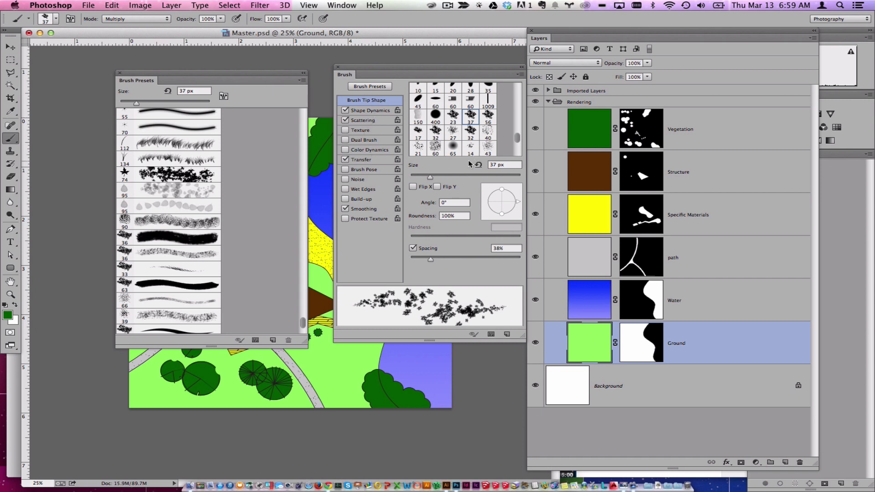
Enlarge the brush tip to 187 px and move the Brush Presets away from the middle of the plan
click(477, 174)
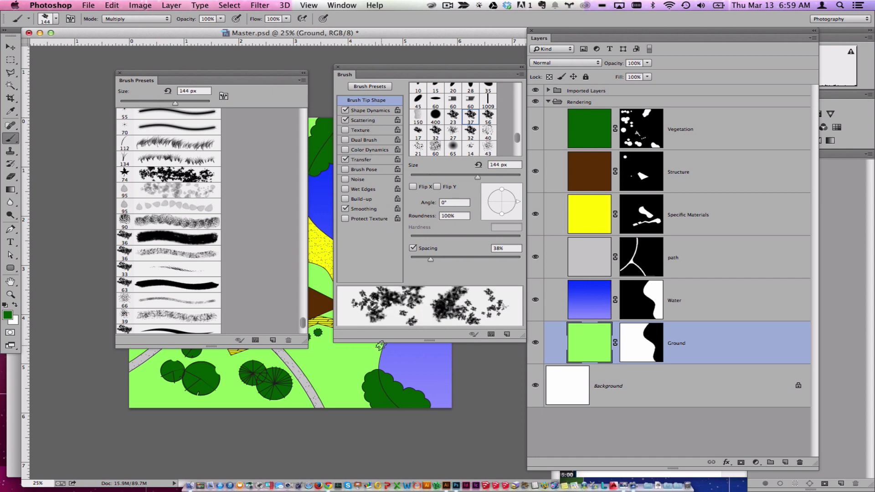
drag(489, 178, 493, 177)
drag(253, 72, 130, 114)
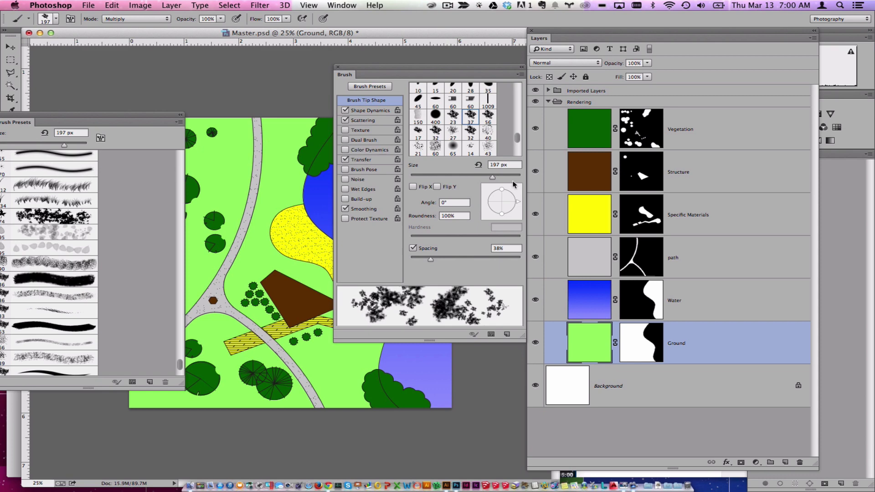
drag(492, 177, 508, 177)
In Shape Dynamics, set Size Jitter to 53% with Pen Pressure control, Minimum Diameter 0%, Angle Jitter 100% and Roundness Jitter 0%
click(371, 112)
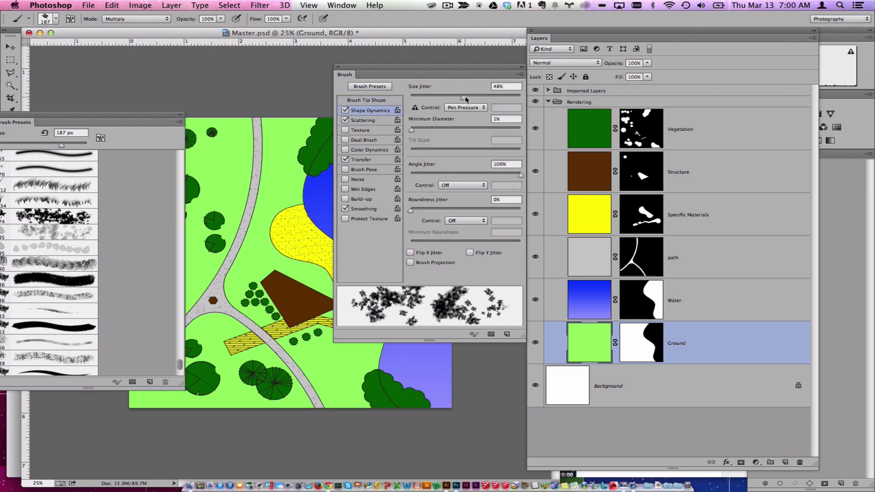
mouse_move(465, 98)
mouse_down()
mouse_move(474, 98)
mouse_move(439, 94)
mouse_move(509, 91)
mouse_move(518, 99)
mouse_move(470, 100)
mouse_up()
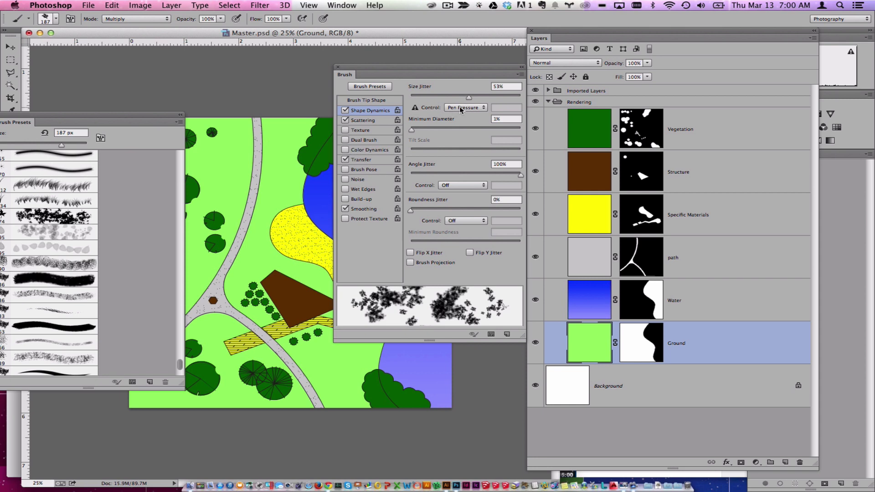
click(462, 109)
click(424, 110)
drag(417, 129, 403, 132)
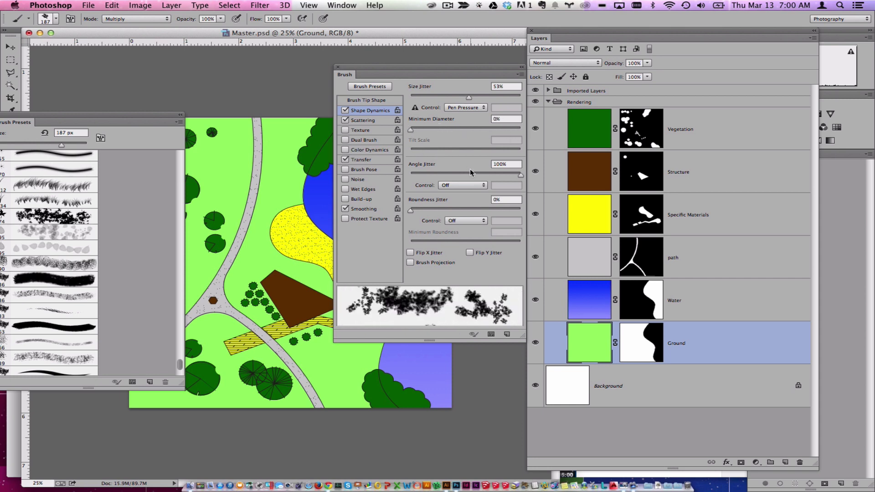
mouse_move(521, 174)
mouse_down()
mouse_move(377, 172)
mouse_move(531, 173)
mouse_up()
mouse_move(412, 212)
mouse_down()
mouse_move(518, 201)
mouse_move(403, 215)
mouse_up()
Set the brush's Scattering to 292% on both axes, with a Count of 2 and Count Jitter of 62%
click(363, 121)
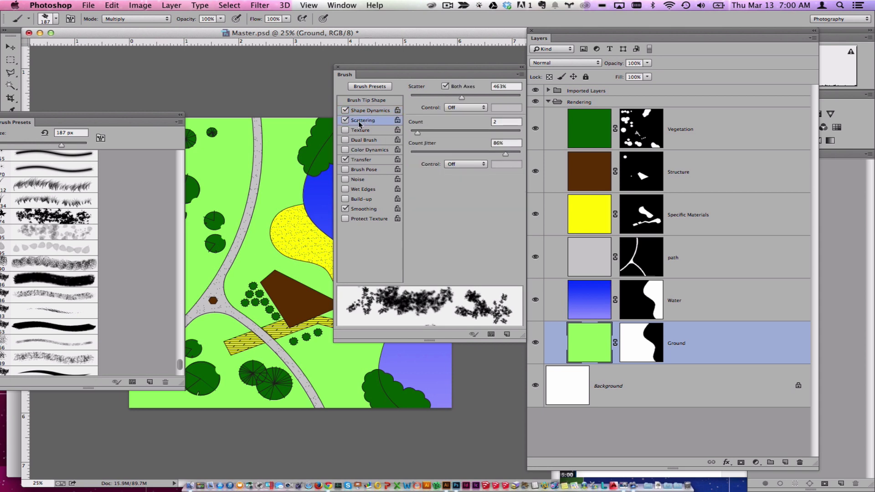
mouse_move(460, 99)
mouse_down()
mouse_move(421, 98)
mouse_move(442, 99)
mouse_up()
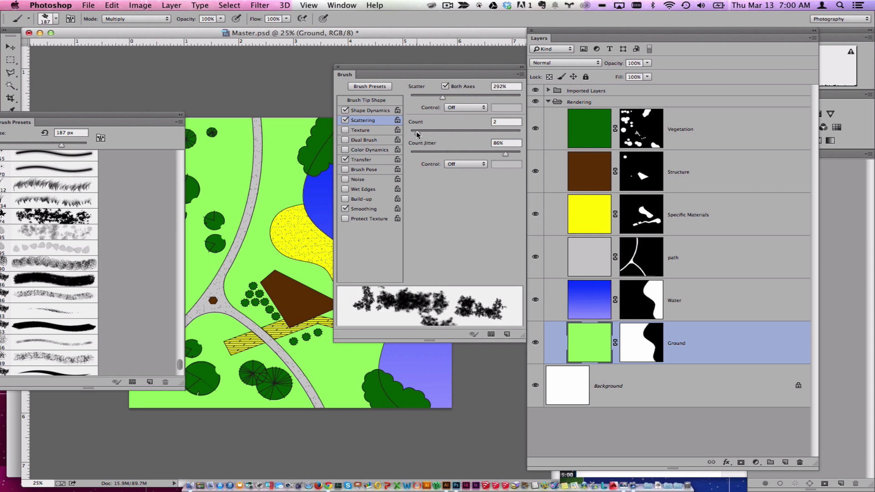
mouse_move(417, 134)
mouse_down()
mouse_move(521, 136)
mouse_move(402, 123)
mouse_move(418, 134)
mouse_up()
mouse_move(504, 154)
mouse_down()
mouse_move(436, 155)
mouse_move(522, 155)
mouse_move(478, 158)
mouse_up()
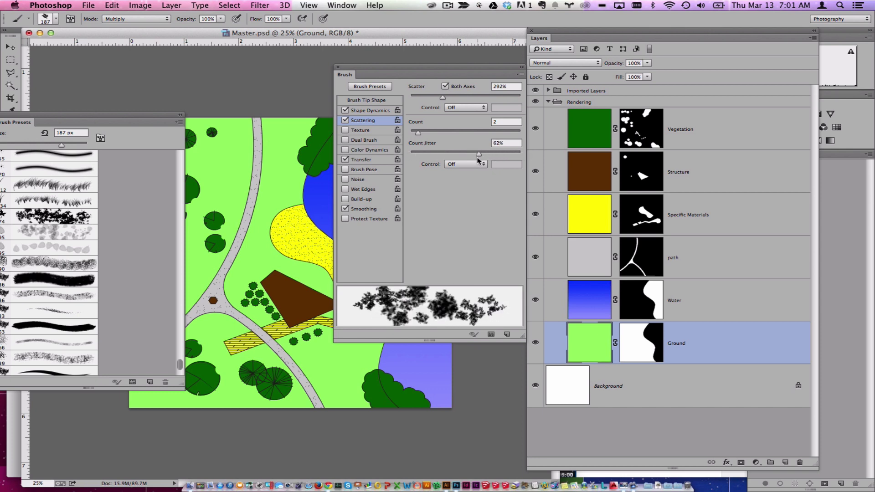
Try Pen Pressure as the Count Jitter control and set it back to Off
click(478, 161)
click(474, 177)
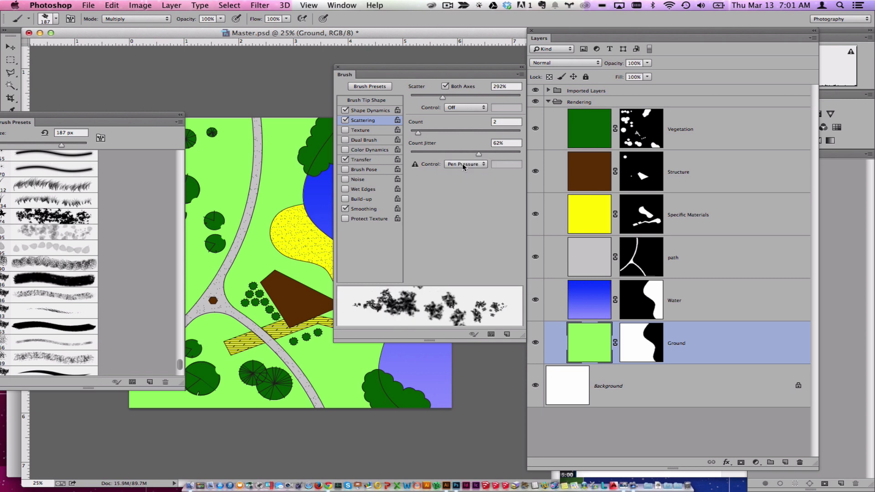
click(463, 163)
click(468, 149)
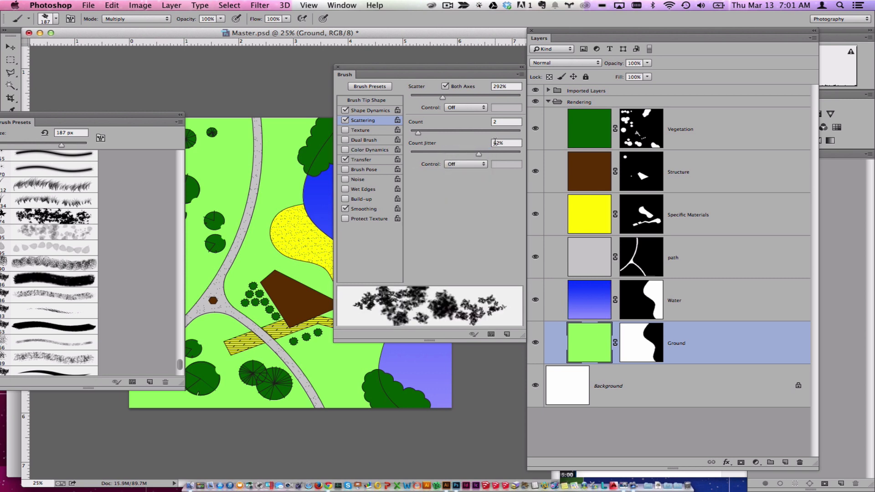
Enable Color Dynamics for the brush and set the foreground color to light green 99ff66
click(373, 150)
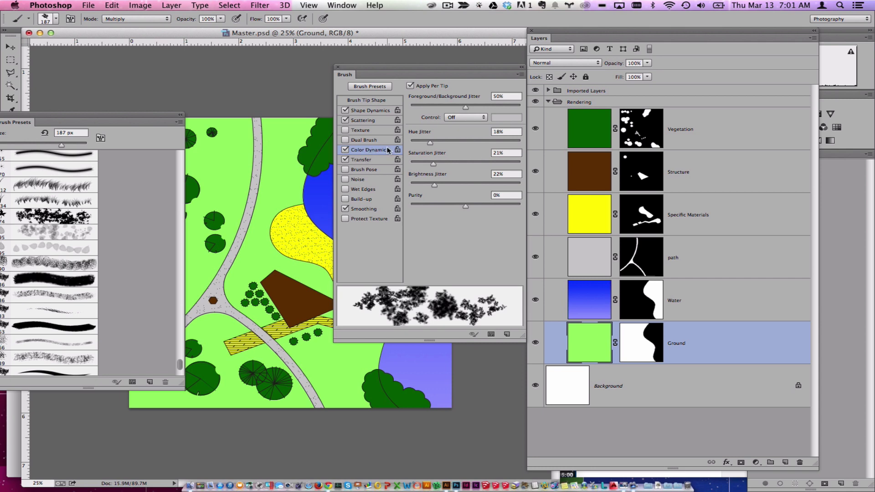
drag(156, 117, 308, 78)
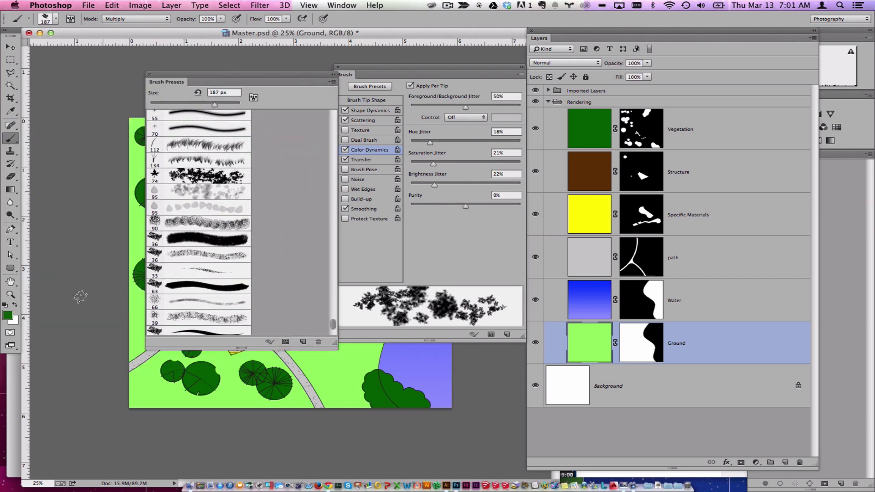
click(8, 316)
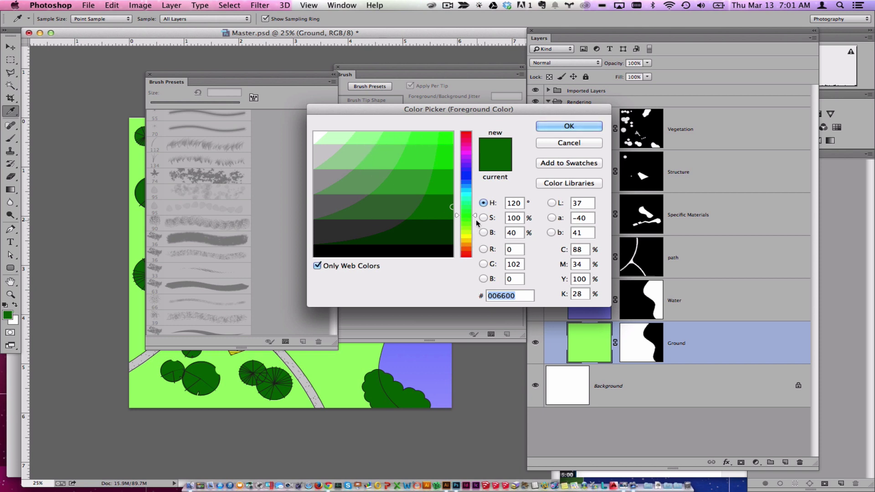
click(466, 222)
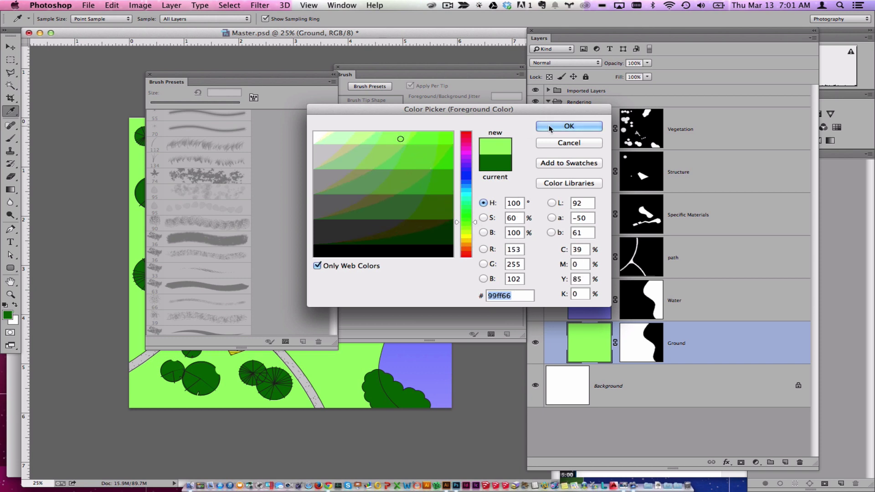
click(569, 126)
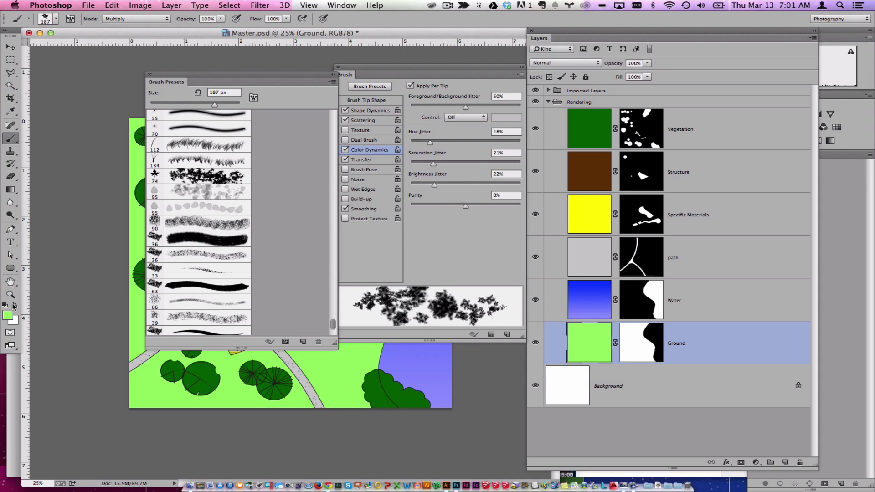
Swap the light green to the background color and set the foreground color to olive yellow cccc66
click(14, 307)
click(9, 318)
drag(469, 238, 469, 230)
click(392, 149)
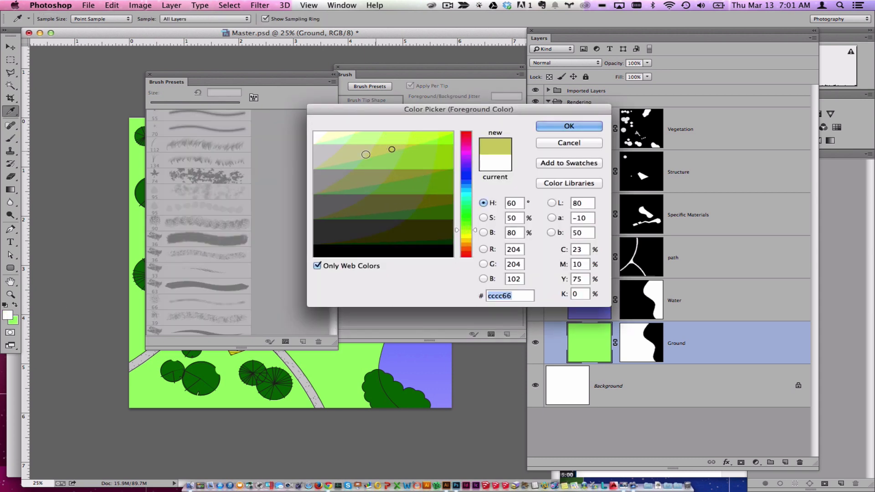
click(567, 126)
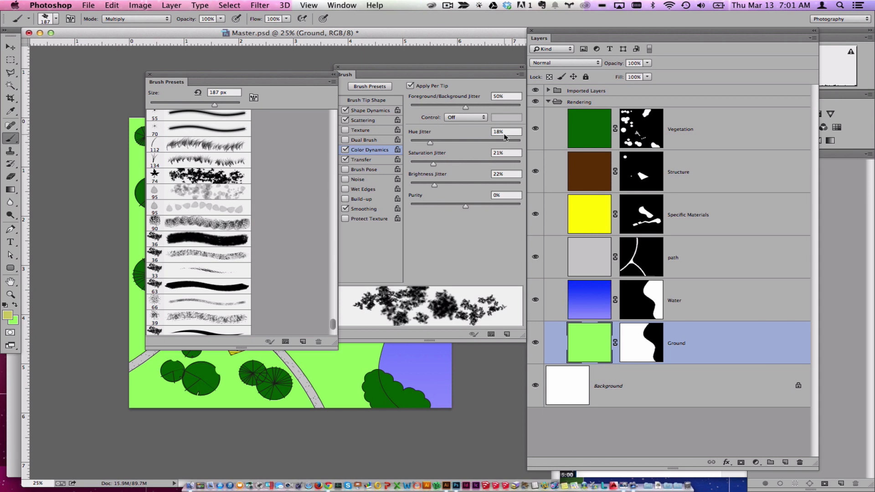
Set the Hue, Saturation and Brightness Jitter to 5% each in Color Dynamics
click(506, 131)
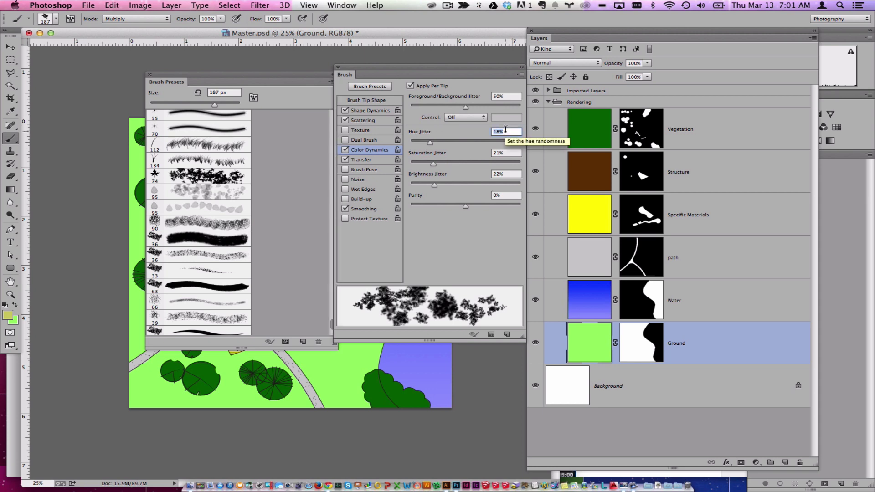
text(5)
key(Tab)
text(5)
key(Tab)
text(5)
key(Tab)
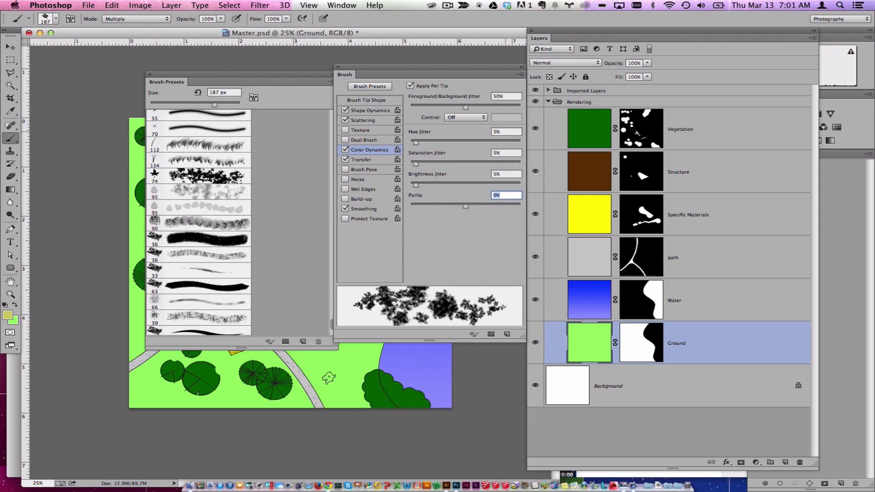
Paint a textured stroke on the ground beside the lower shoreline shrubs, and move both brush windows clear of the shoreline
mouse_move(335, 372)
mouse_down()
mouse_move(360, 399)
mouse_move(404, 415)
mouse_up()
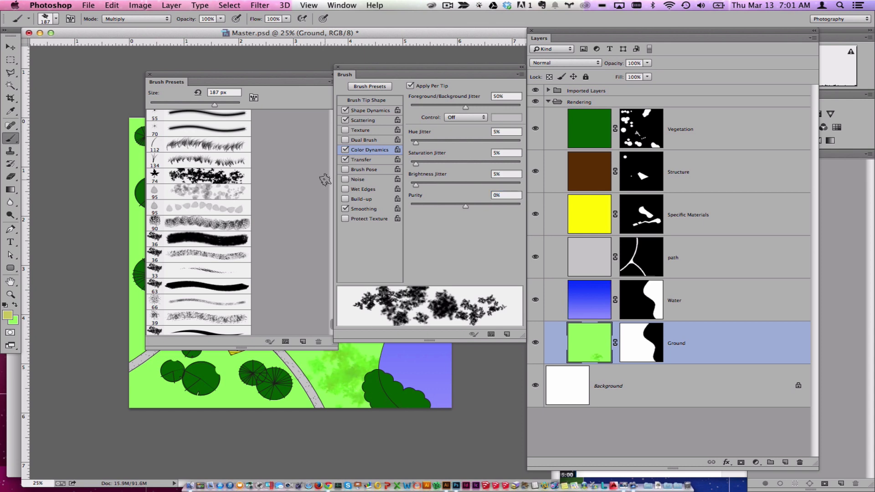
drag(362, 70, 395, 48)
mouse_move(329, 75)
mouse_down()
mouse_move(315, 76)
mouse_move(251, 40)
mouse_up()
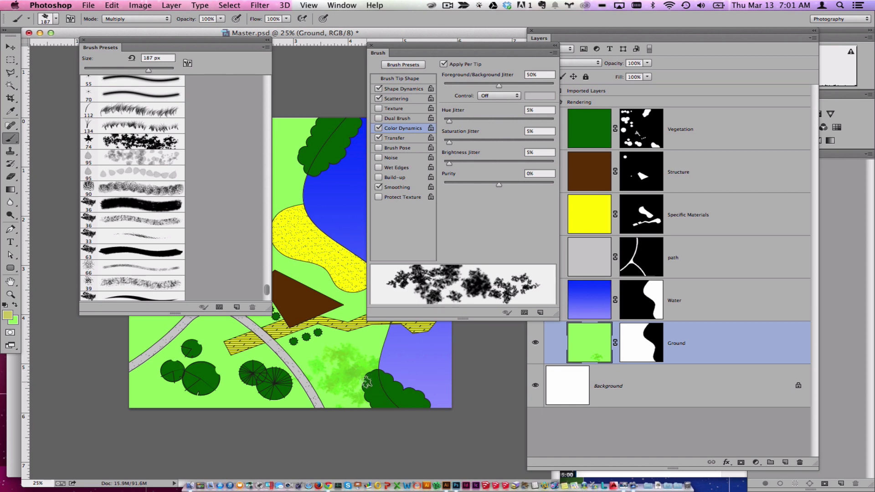
drag(434, 44, 469, 48)
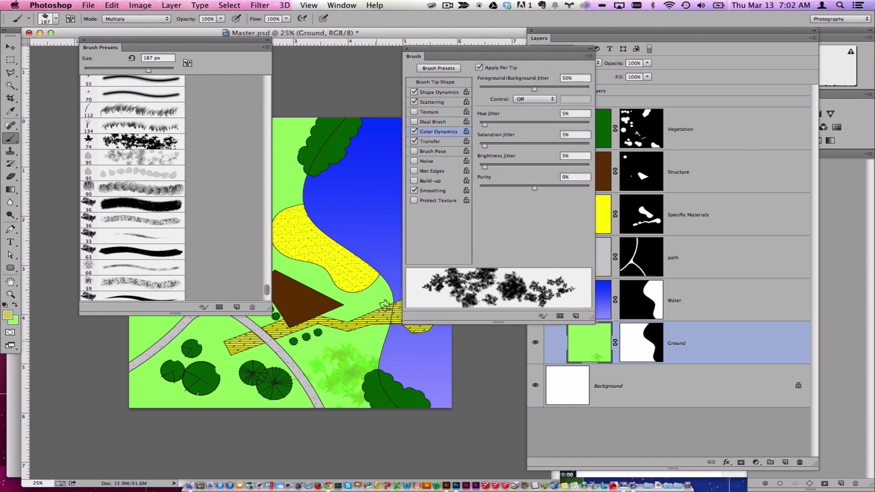
Brush leafy texture on the ground along the shoreline up to the plan's upper edge, and move the Brush Presets off the upper ground
mouse_move(314, 145)
mouse_down()
mouse_move(318, 214)
mouse_move(294, 164)
mouse_move(329, 315)
mouse_move(348, 328)
mouse_up()
mouse_move(360, 246)
mouse_down()
mouse_move(363, 354)
mouse_move(381, 351)
mouse_move(363, 418)
mouse_move(385, 287)
mouse_up()
mouse_move(314, 123)
mouse_down()
mouse_move(280, 207)
mouse_move(289, 155)
mouse_up()
mouse_move(239, 40)
mouse_down()
mouse_move(179, 211)
mouse_move(199, 213)
mouse_up()
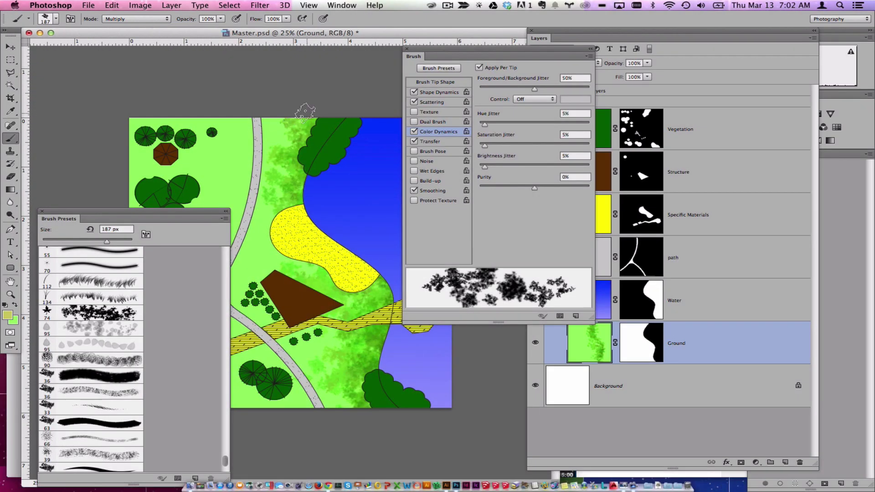
Brush leafy texture over the ground on both sides of the path and along the shoreline, moving the Brush Presets aside
drag(305, 112, 284, 156)
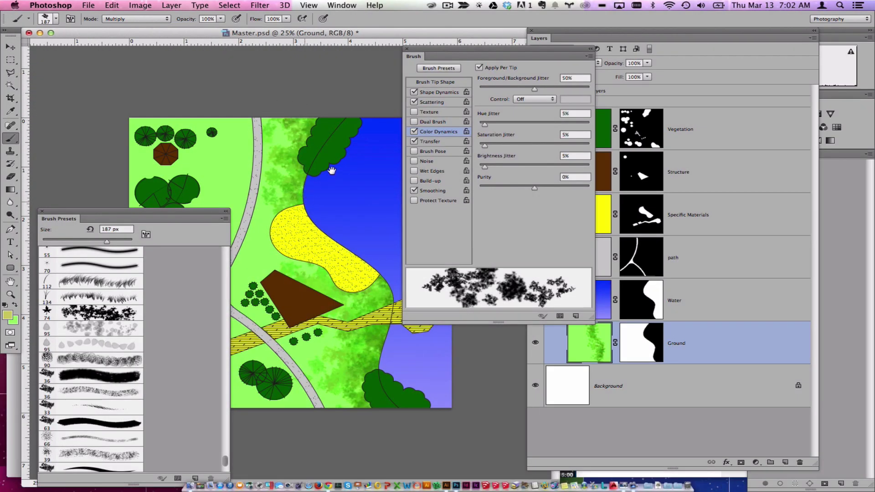
drag(213, 210, 140, 204)
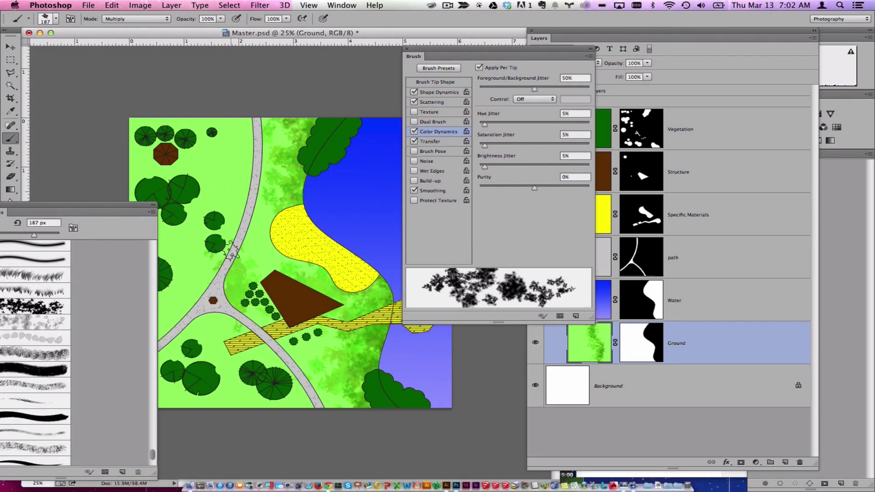
mouse_move(193, 305)
mouse_down()
mouse_move(227, 319)
mouse_move(196, 301)
mouse_move(205, 264)
mouse_move(283, 312)
mouse_move(245, 338)
mouse_move(183, 310)
mouse_move(301, 397)
mouse_up()
mouse_move(232, 222)
mouse_down()
mouse_move(256, 198)
mouse_move(234, 254)
mouse_move(262, 133)
mouse_move(208, 277)
mouse_move(157, 342)
mouse_up()
mouse_move(244, 245)
mouse_down()
mouse_move(239, 121)
mouse_move(187, 297)
mouse_move(232, 287)
mouse_move(223, 340)
mouse_move(280, 383)
mouse_move(205, 339)
mouse_up()
mouse_move(382, 390)
mouse_down()
mouse_move(391, 263)
mouse_move(386, 277)
mouse_up()
mouse_move(319, 198)
mouse_down()
mouse_move(311, 171)
mouse_move(320, 135)
mouse_up()
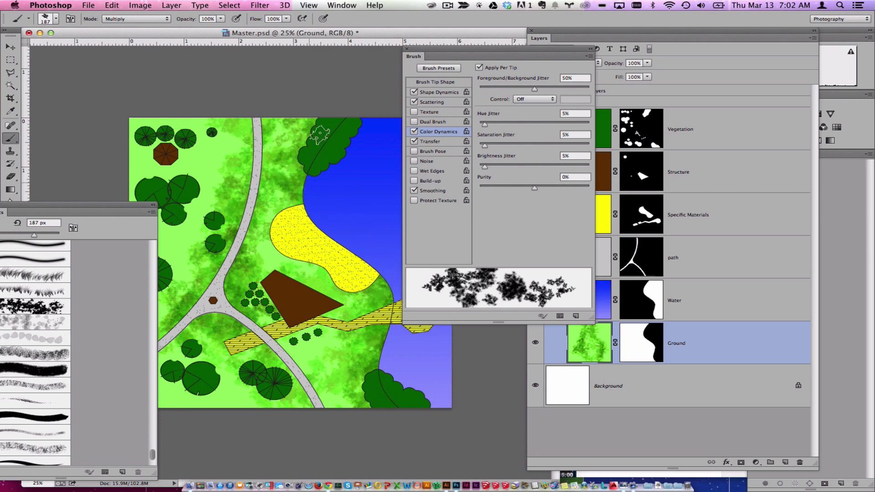
drag(320, 135, 312, 130)
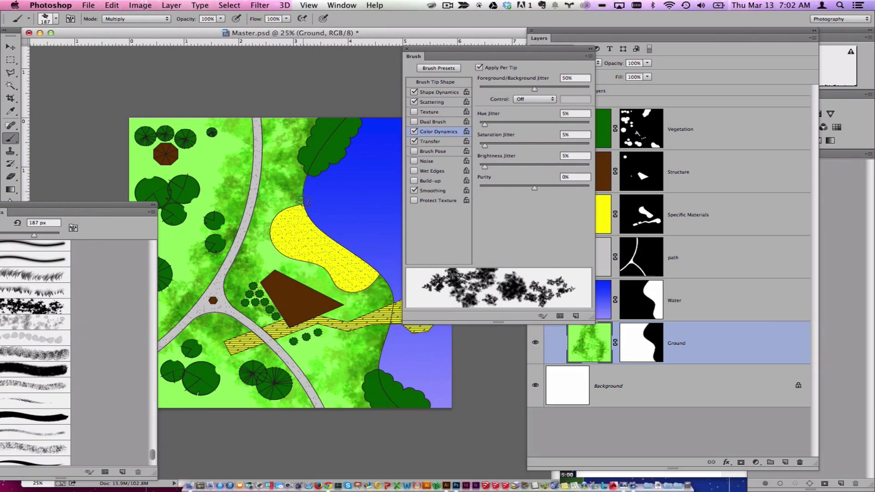
mouse_move(303, 201)
mouse_down()
mouse_move(308, 186)
mouse_move(292, 205)
mouse_up()
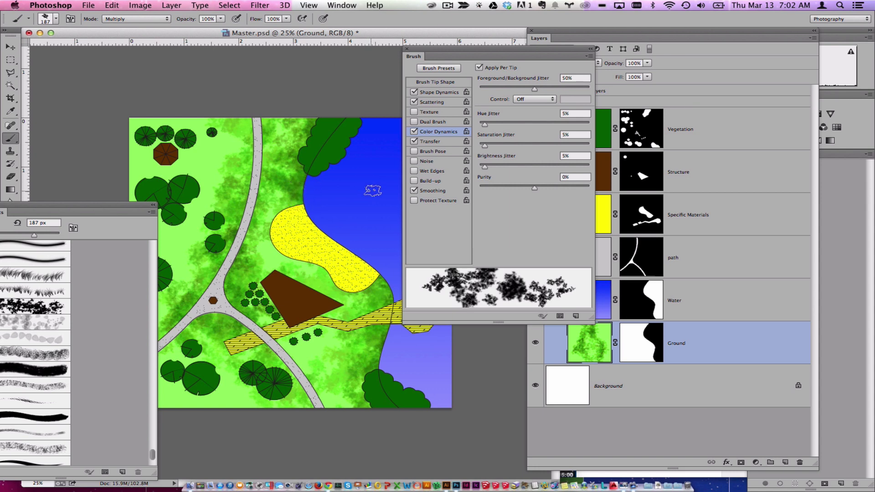
Reduce the brush size to 100 px and darken the ground texture along the shoreline below the sand area
key(bracketleft)
key(bracketleft)
key(bracketleft)
key(bracketleft)
drag(373, 274, 387, 294)
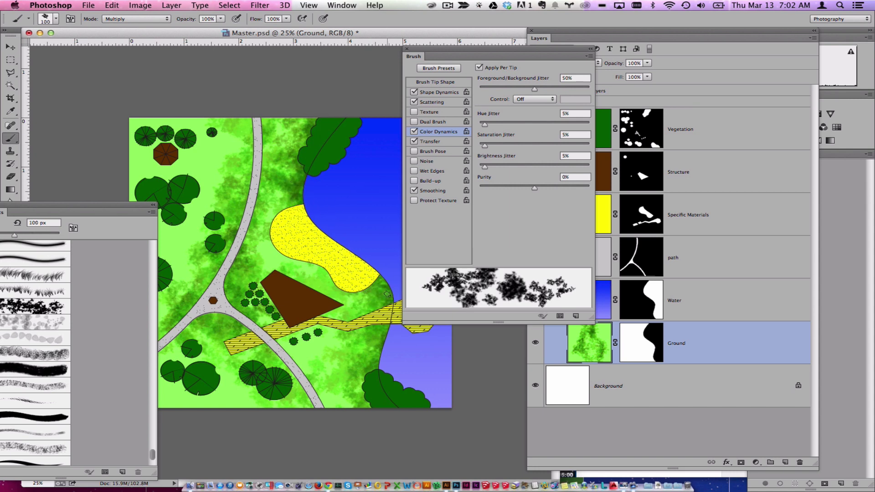
drag(378, 352, 373, 367)
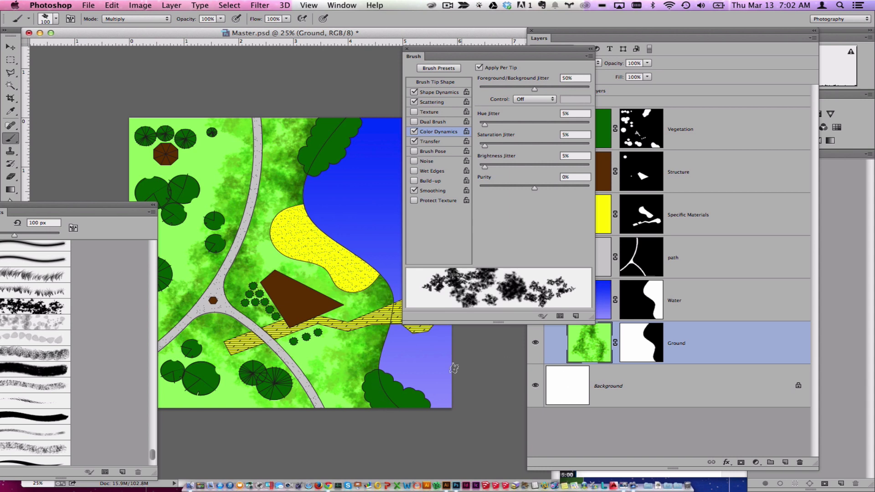
mouse_move(400, 411)
mouse_down()
mouse_move(378, 337)
mouse_move(387, 278)
mouse_move(391, 332)
mouse_up()
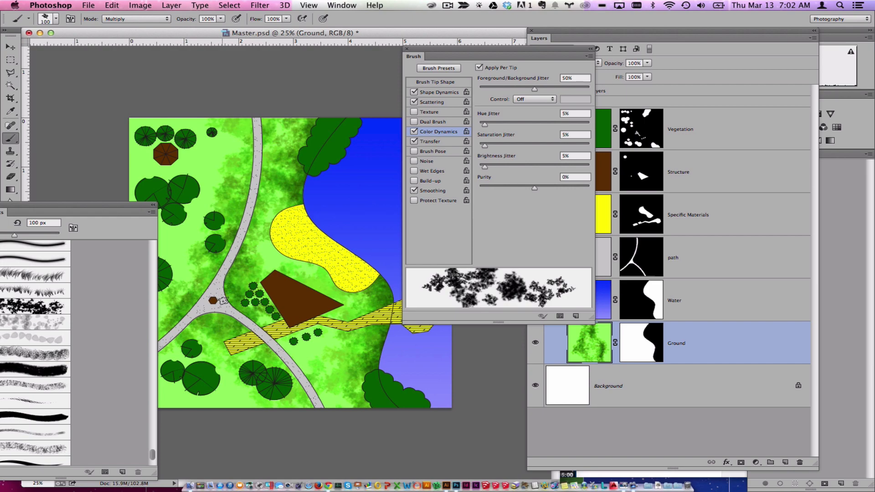
drag(224, 300, 214, 316)
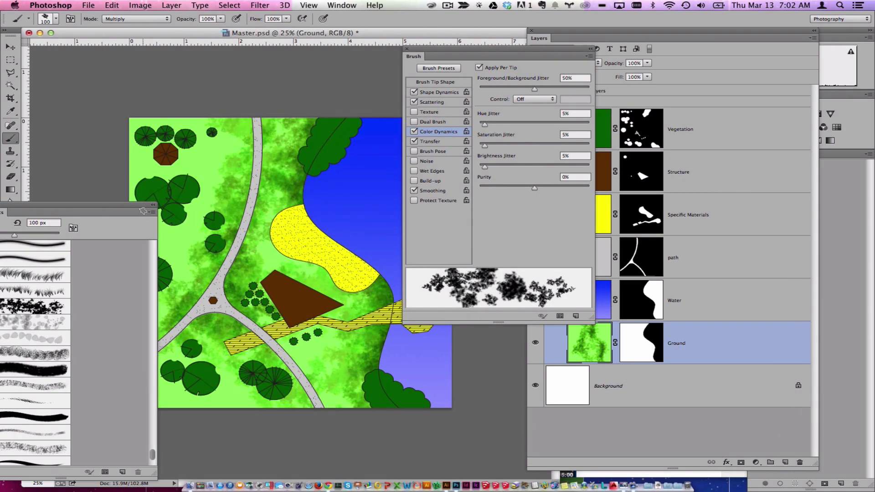
Uncover the layer list, hide the Rendering group, and paint a leafy test patch over the water area on the Background layer
drag(143, 211, 142, 200)
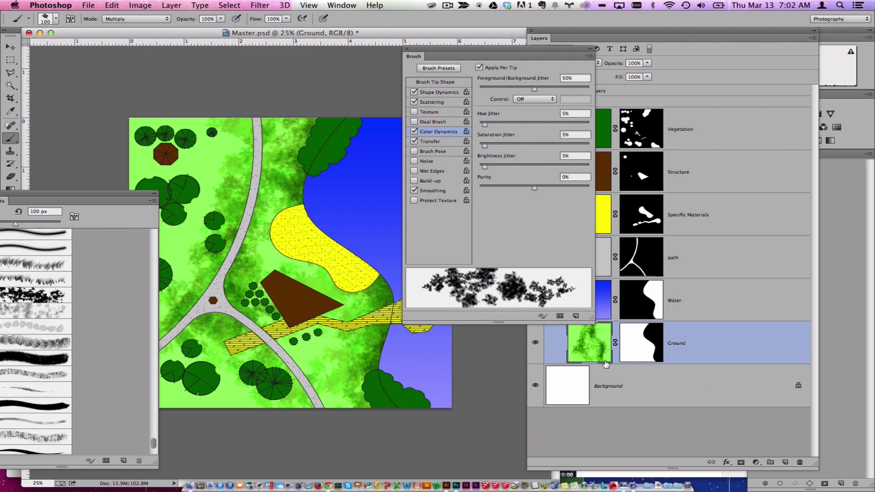
mouse_move(524, 47)
mouse_down()
mouse_move(461, 114)
mouse_move(168, 237)
mouse_up()
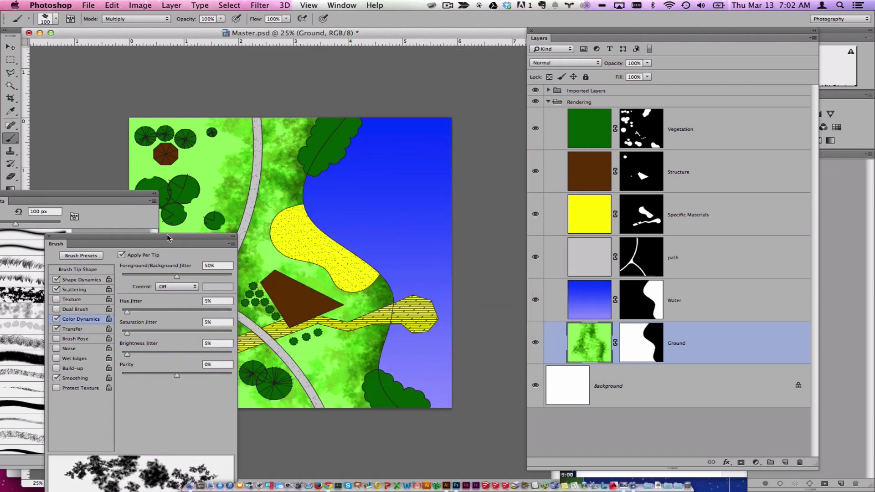
click(535, 101)
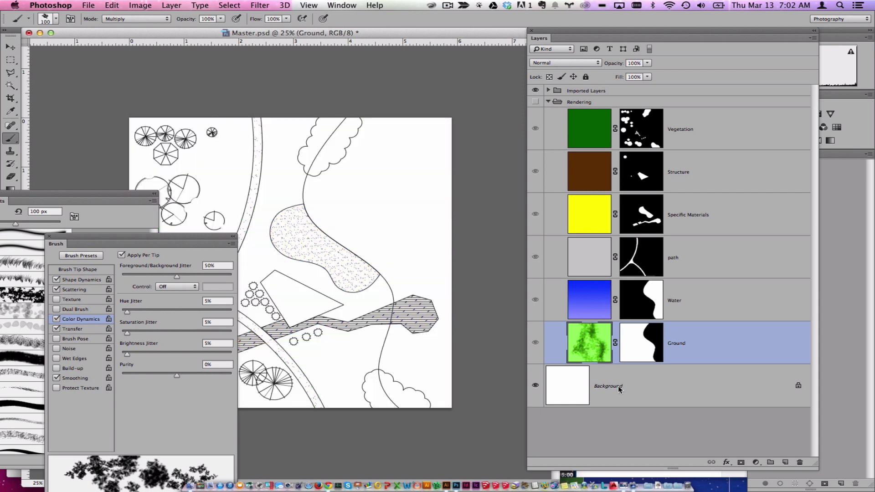
click(610, 392)
mouse_move(391, 198)
mouse_down()
mouse_move(370, 232)
mouse_move(410, 229)
mouse_move(386, 198)
mouse_move(404, 231)
mouse_up()
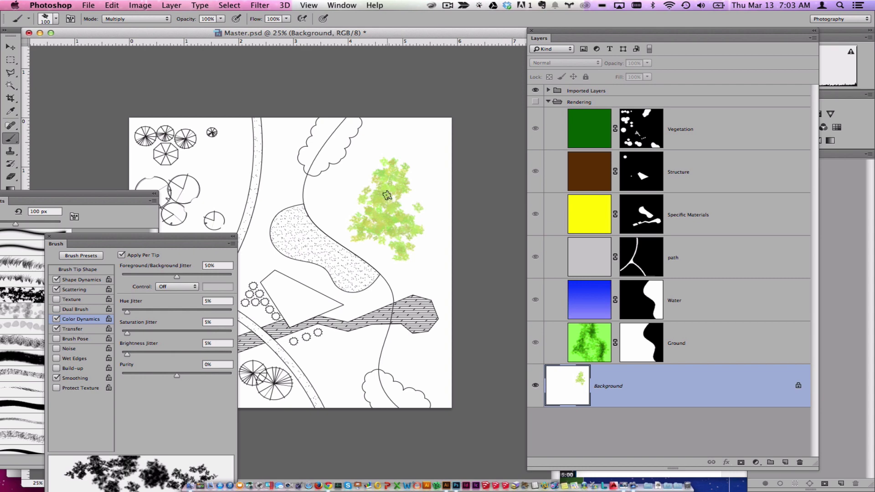
Try a Hue Jitter of 34%, Saturation Jitter of 43% and Brightness Jitter of 38% with a test stroke near the sand area
drag(211, 239, 657, 100)
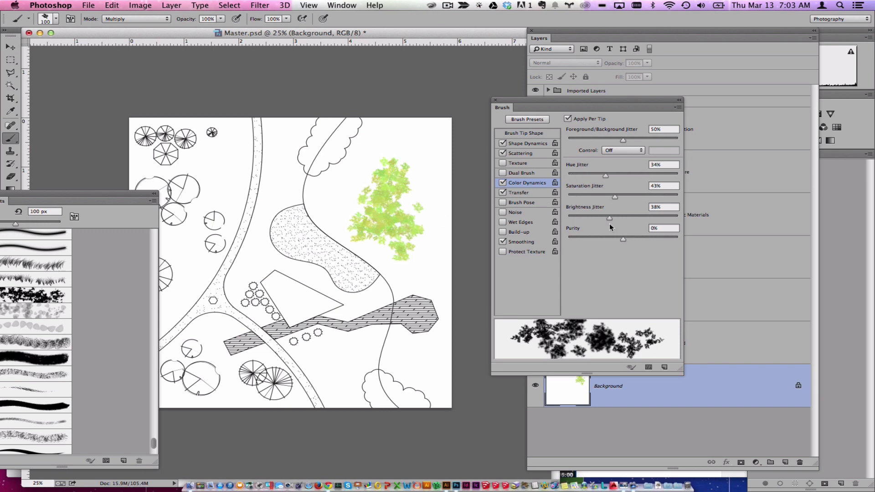
mouse_move(335, 187)
mouse_down()
mouse_move(295, 197)
mouse_move(312, 234)
mouse_up()
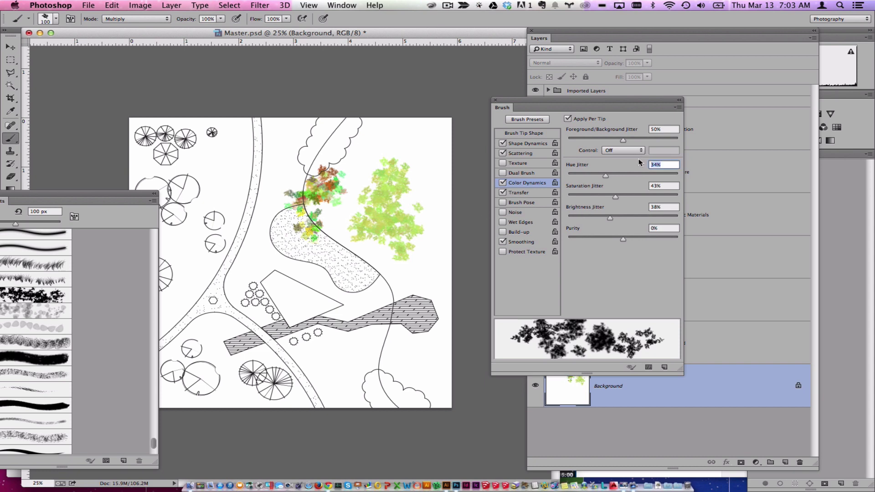
Set the Hue, Saturation and Brightness Jitter to 2% each in Color Dynamics
text(2)
key(Tab)
text(2)
key(Tab)
text(2)
key(Tab)
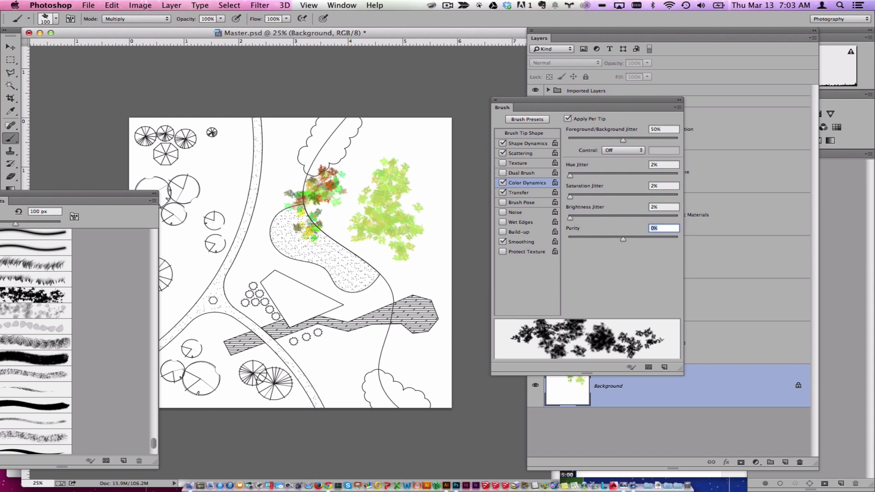
Paint another test patch above the first one on the Background layer, and undo all test strokes back to the Ground layer
mouse_move(388, 141)
mouse_down()
mouse_move(419, 157)
mouse_move(420, 144)
mouse_move(381, 142)
mouse_move(370, 173)
mouse_move(375, 155)
mouse_move(372, 166)
mouse_move(431, 244)
mouse_move(417, 173)
mouse_move(397, 159)
mouse_up()
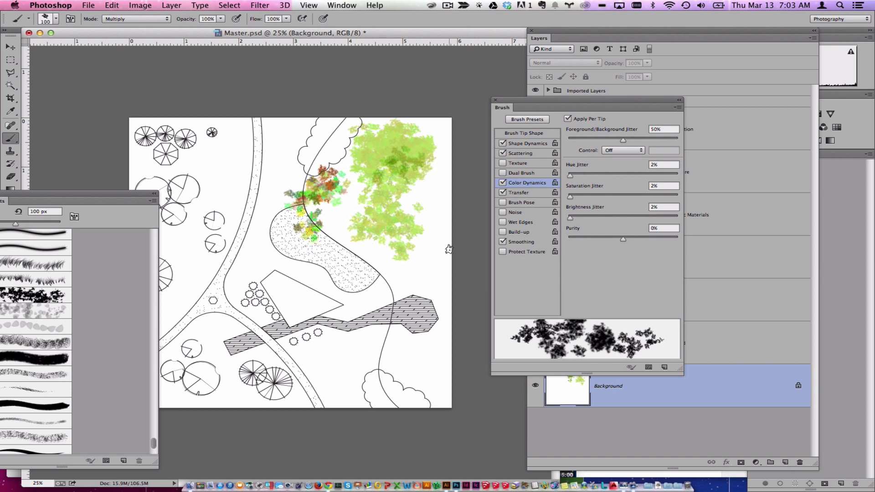
click(670, 394)
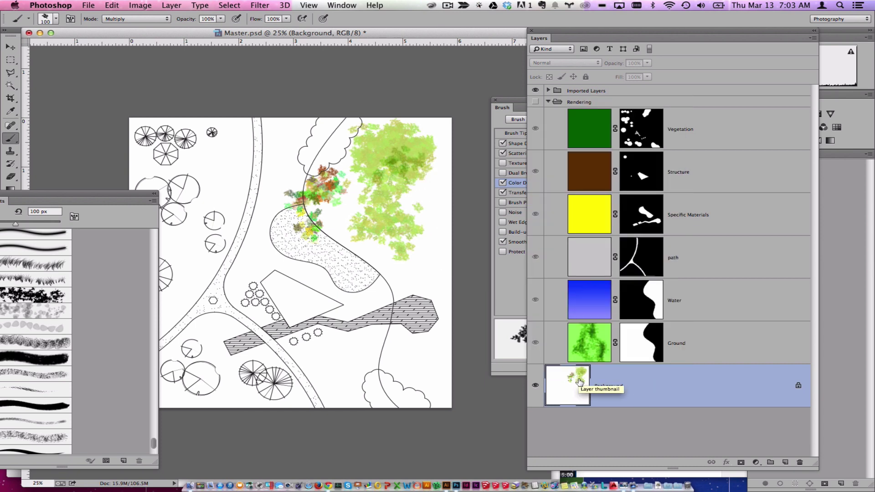
drag(123, 196, 286, 100)
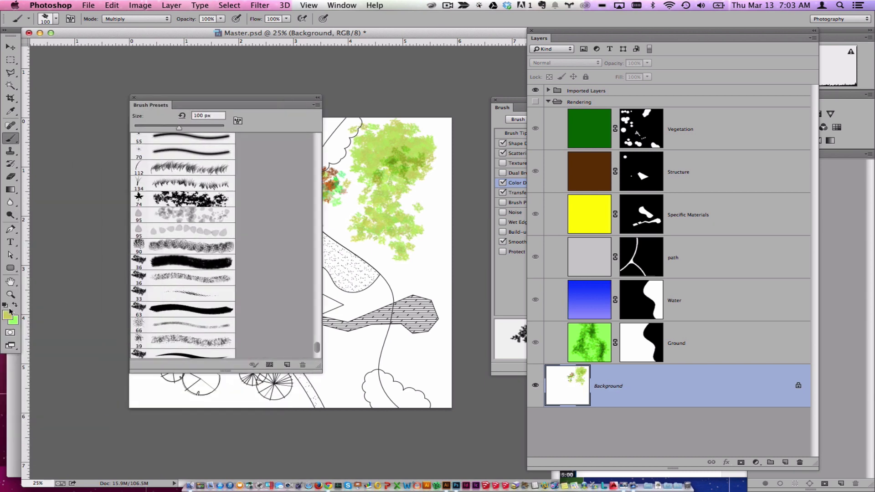
super+click(573, 383)
key(alt+super+z)
key(alt+super+z)
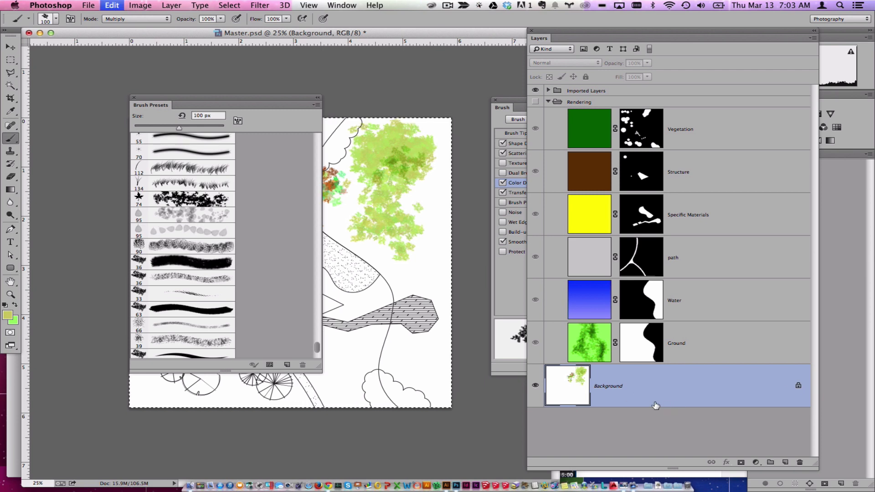
key(alt+super+z)
key(alt+super+z)
key(alt+super+z)
key(alt+super+z)
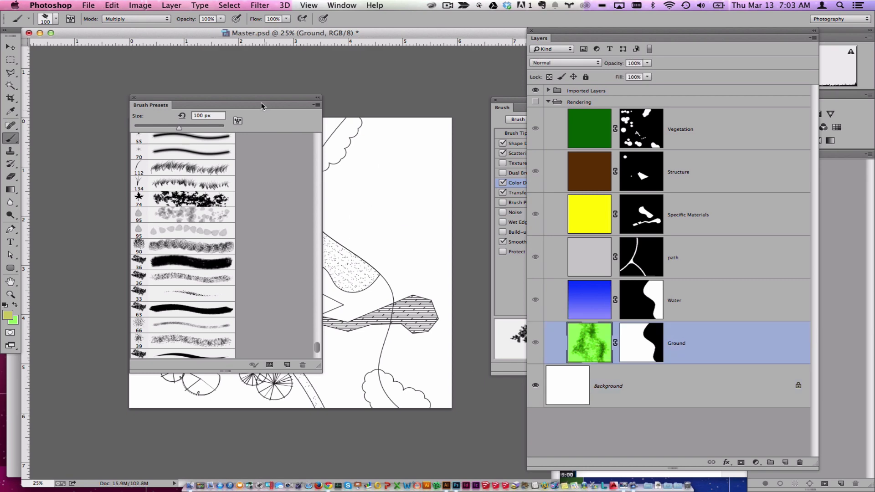
Show the Rendering group and move the Brush Presets clear of the ground around the path
mouse_move(261, 105)
mouse_down()
mouse_move(346, 88)
mouse_move(249, 86)
mouse_up()
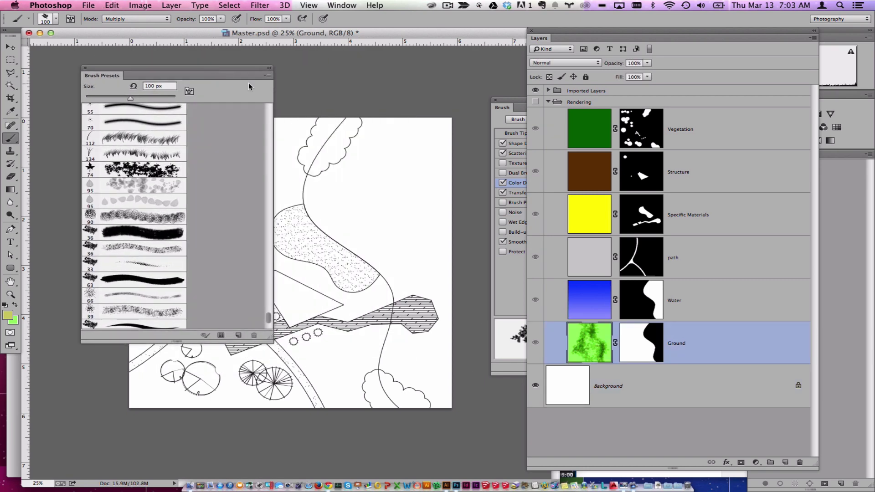
click(535, 101)
mouse_move(231, 74)
mouse_down()
mouse_move(269, 339)
mouse_move(453, 301)
mouse_move(492, 198)
mouse_move(254, 165)
mouse_move(272, 286)
mouse_move(507, 83)
mouse_up()
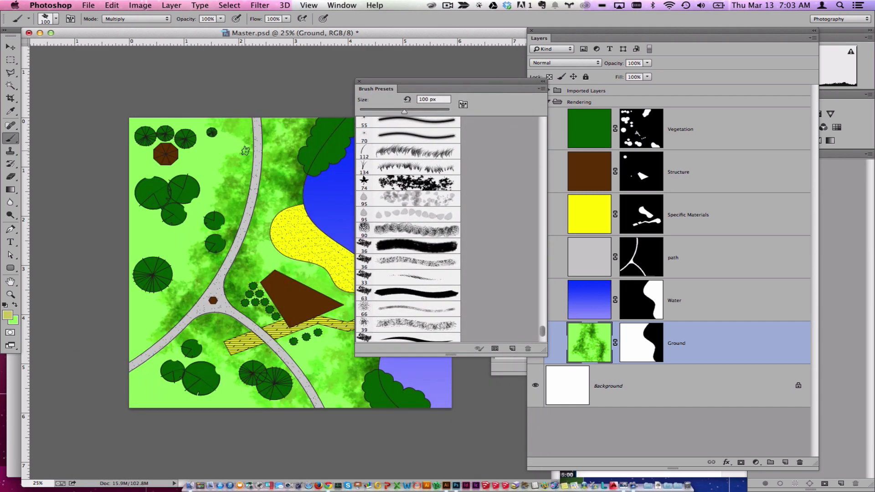
Enlarge the brush to 250 px and paint leafy texture over the remaining plain ground around the trees and path
key(bracketright)
key(bracketright)
mouse_move(175, 170)
mouse_down()
mouse_move(182, 269)
mouse_move(146, 292)
mouse_move(173, 389)
mouse_move(301, 342)
mouse_move(282, 157)
mouse_move(182, 337)
mouse_move(162, 219)
mouse_up()
mouse_move(196, 355)
mouse_down()
mouse_move(176, 356)
mouse_move(243, 420)
mouse_move(331, 340)
mouse_move(305, 316)
mouse_move(252, 378)
mouse_move(223, 370)
mouse_move(168, 392)
mouse_move(201, 235)
mouse_move(208, 143)
mouse_move(164, 131)
mouse_move(143, 338)
mouse_up()
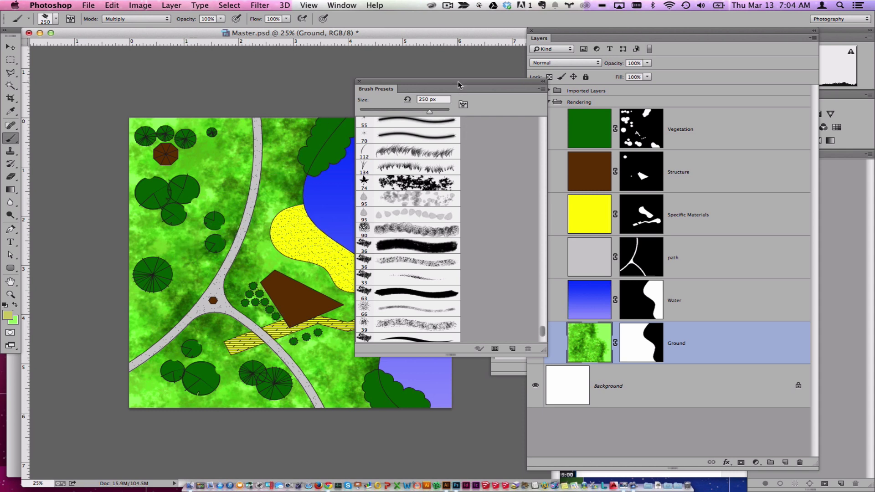
Move the Brush Presets off the shoreline and set the Ground layer's opacity to 50%
drag(459, 81, 228, 57)
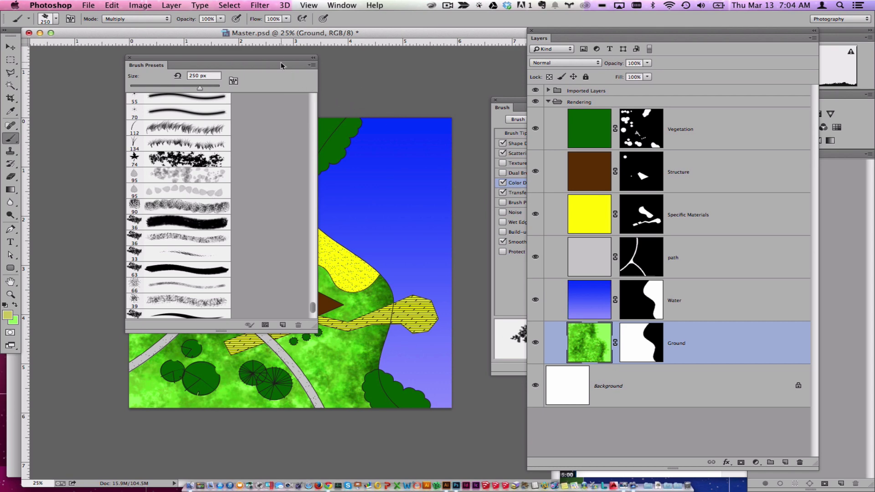
drag(281, 65, 235, 68)
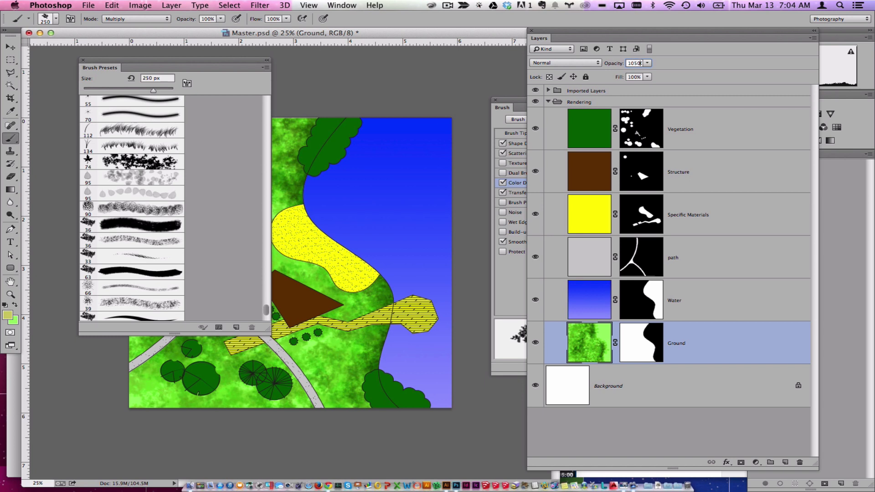
click(646, 64)
click(637, 63)
text(50)
key(Tab)
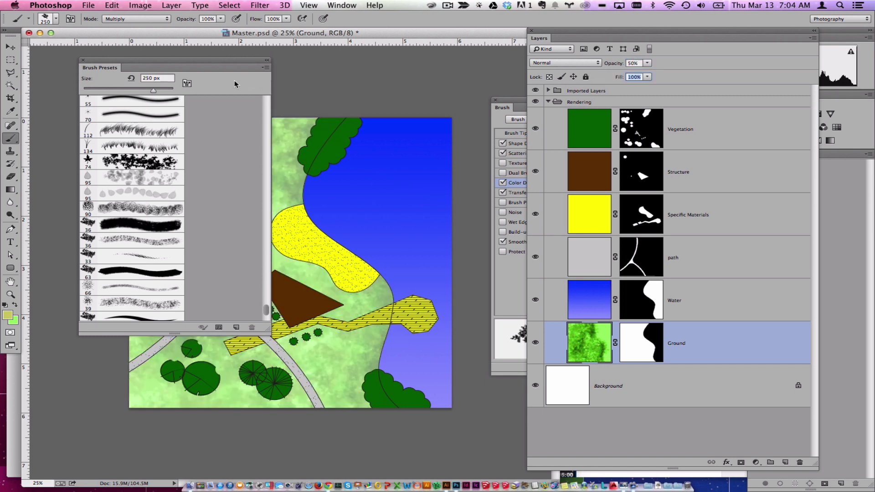
Select the Water layer's color thumbnail and reposition the Brush Presets beside the plan
mouse_move(227, 62)
mouse_down()
mouse_move(623, 285)
mouse_move(661, 127)
mouse_move(674, 166)
mouse_move(503, 114)
mouse_move(160, 132)
mouse_up()
click(588, 301)
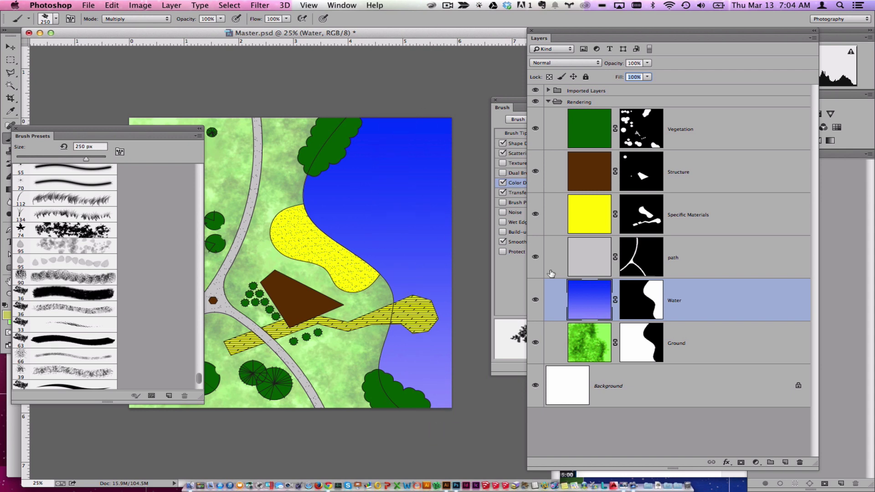
drag(155, 137, 212, 91)
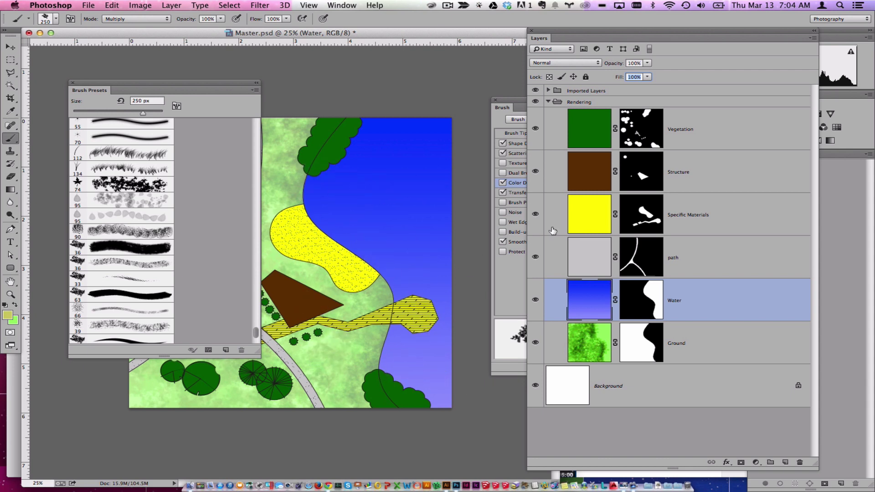
click(236, 6)
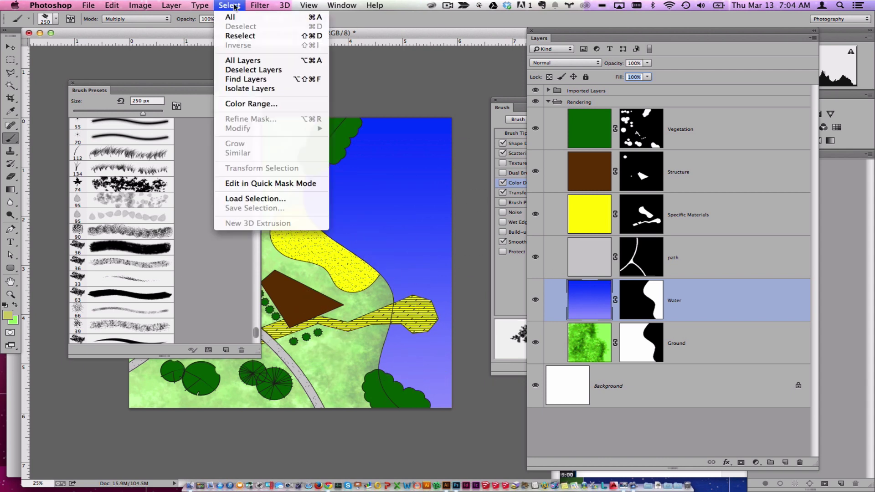
mouse_move(197, 5)
mouse_move(259, 5)
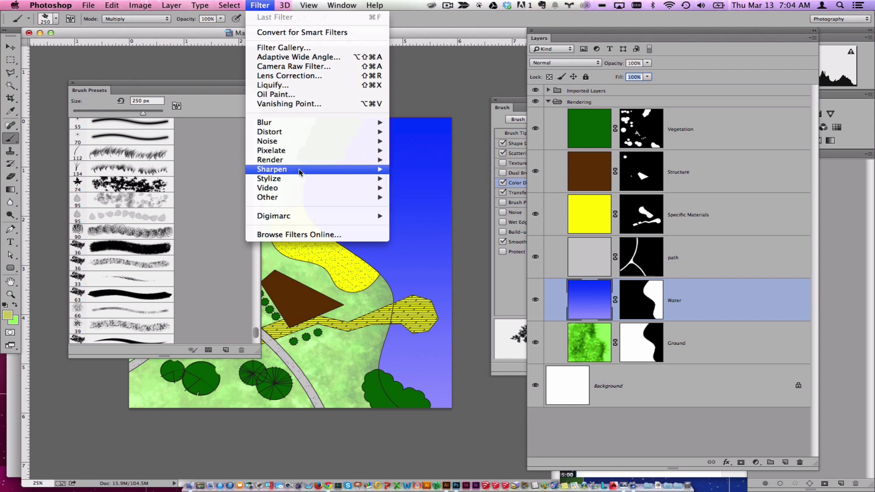
mouse_move(299, 181)
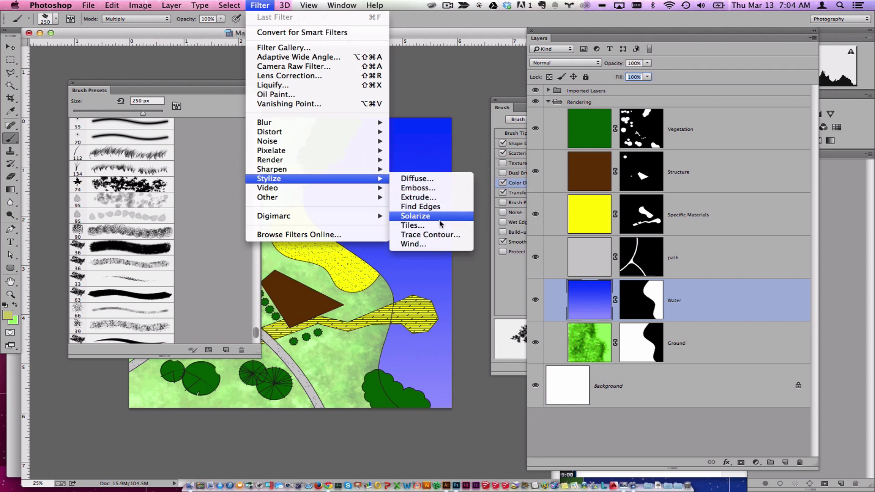
mouse_move(310, 163)
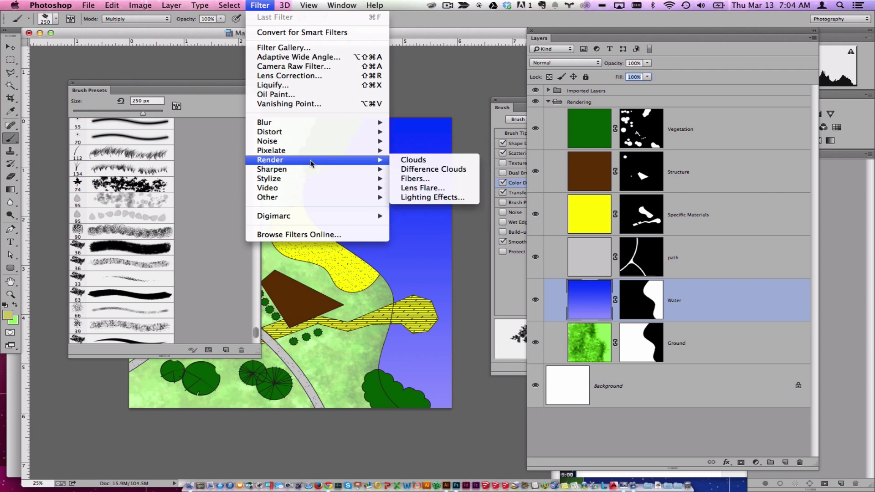
click(426, 179)
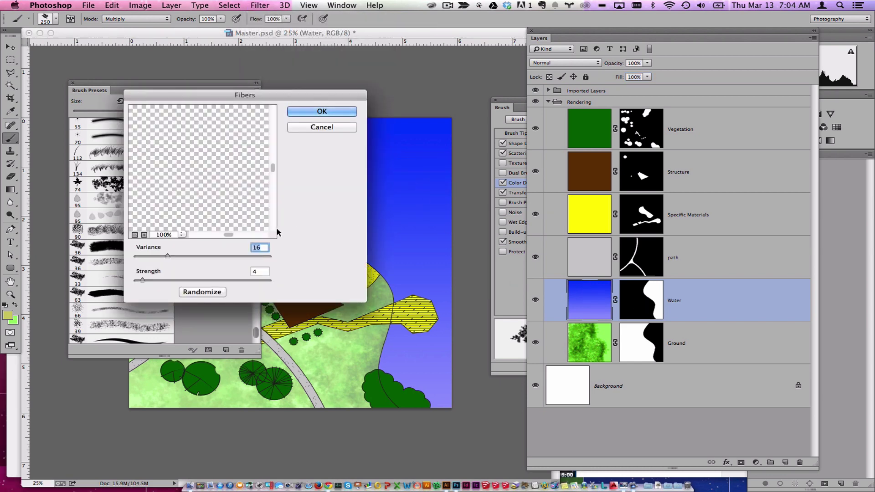
drag(196, 191, 169, 201)
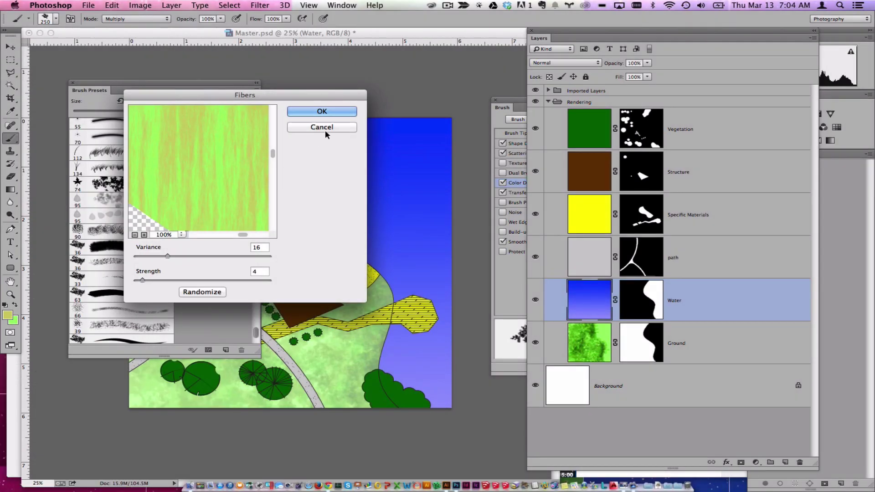
click(322, 127)
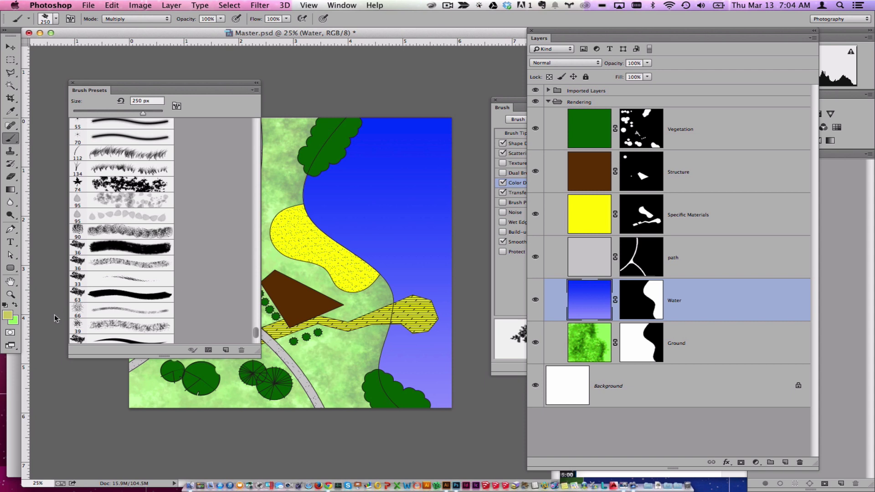
Sample light blue 9999ff from the southern water and swap it to the background, and sample blue 0033ff from the northern water as foreground
click(6, 315)
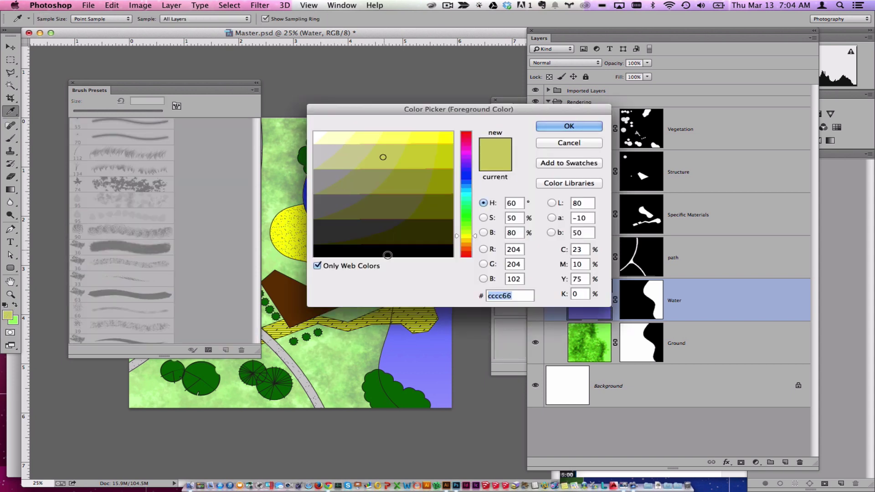
click(436, 368)
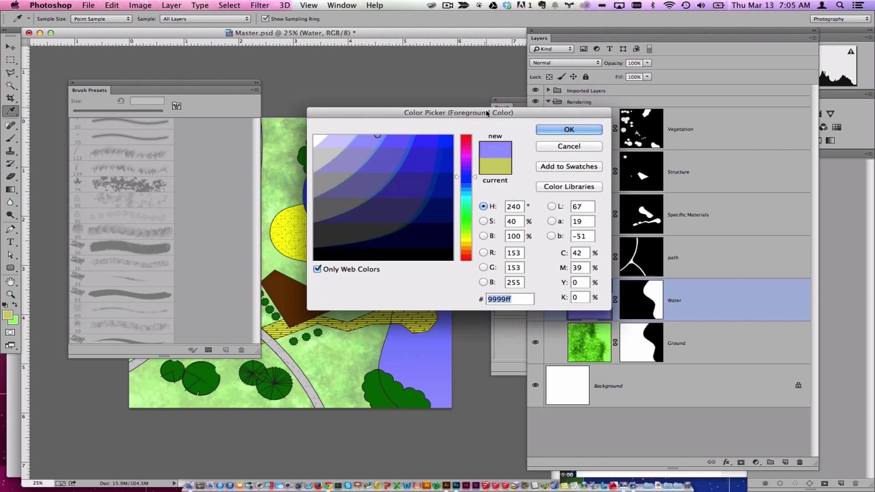
drag(560, 110, 588, 192)
click(593, 208)
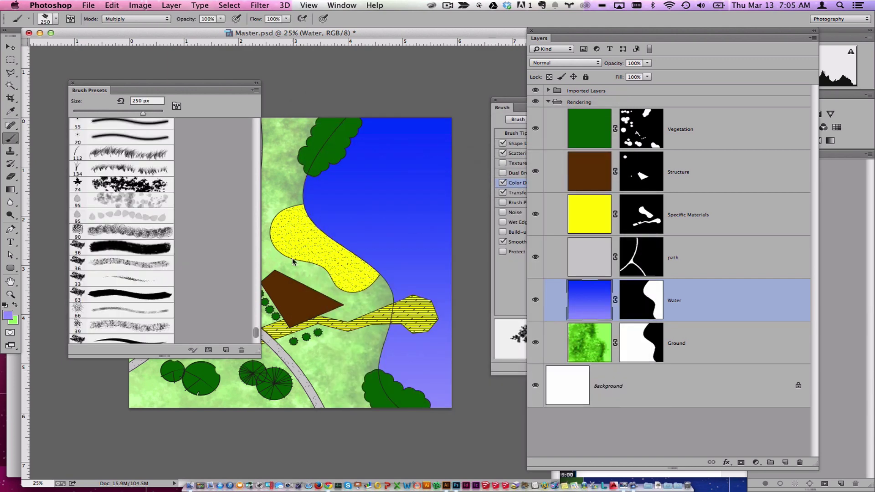
click(13, 316)
click(429, 126)
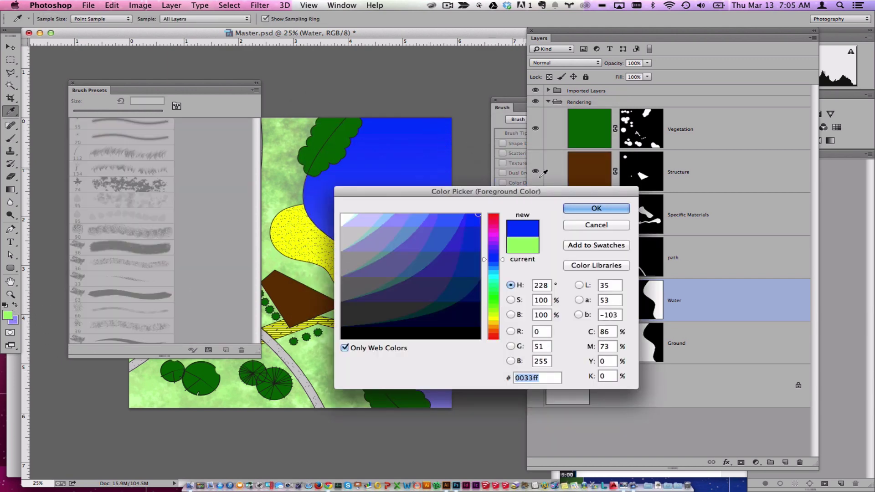
click(588, 209)
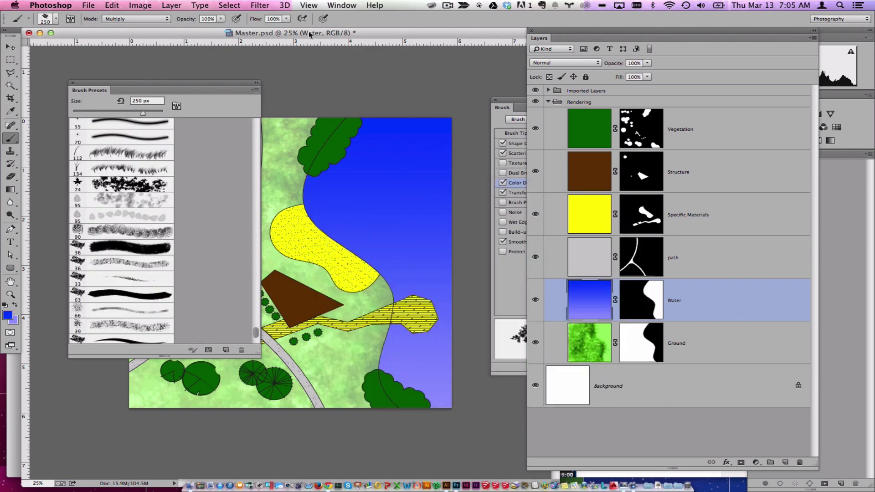
Try the Fibers filter on the Water layer with variance 7 and strength 45, and undo it
click(259, 5)
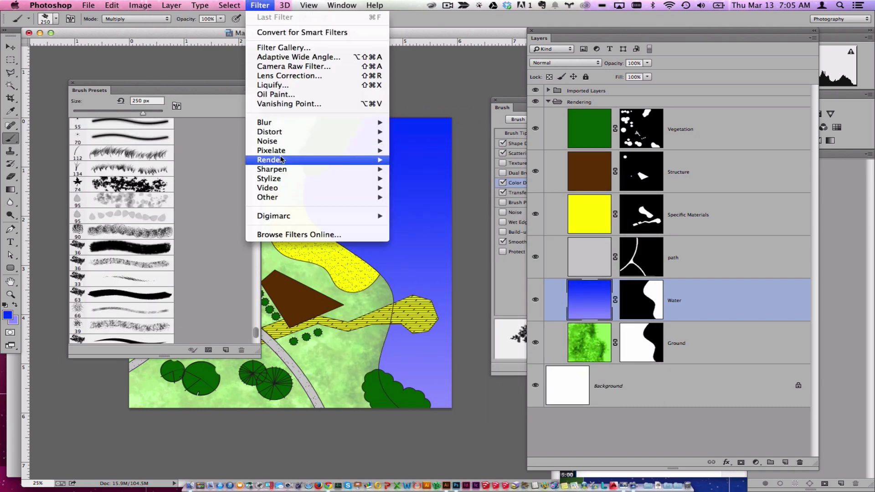
mouse_move(294, 179)
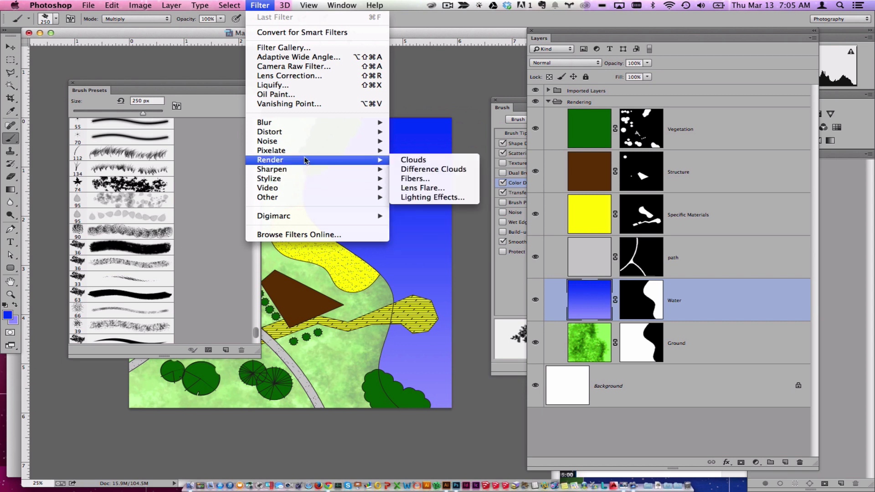
mouse_move(309, 153)
click(431, 179)
drag(244, 170, 179, 208)
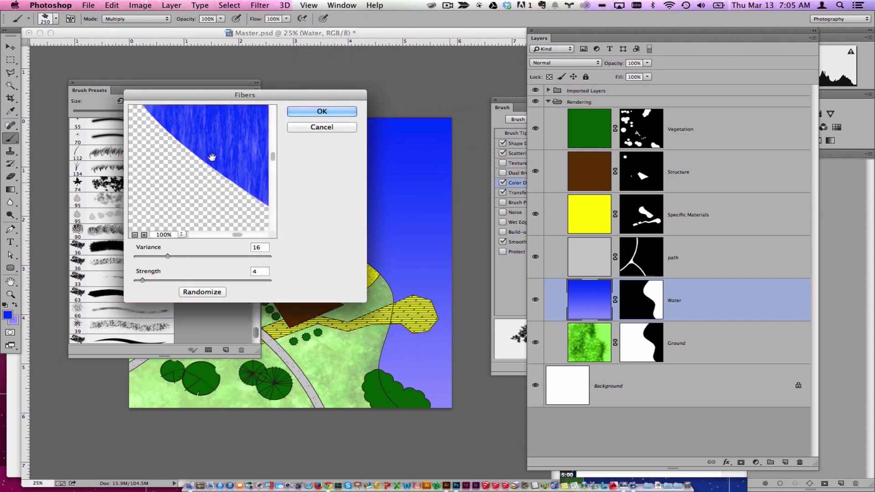
drag(211, 158, 166, 214)
drag(165, 258, 204, 255)
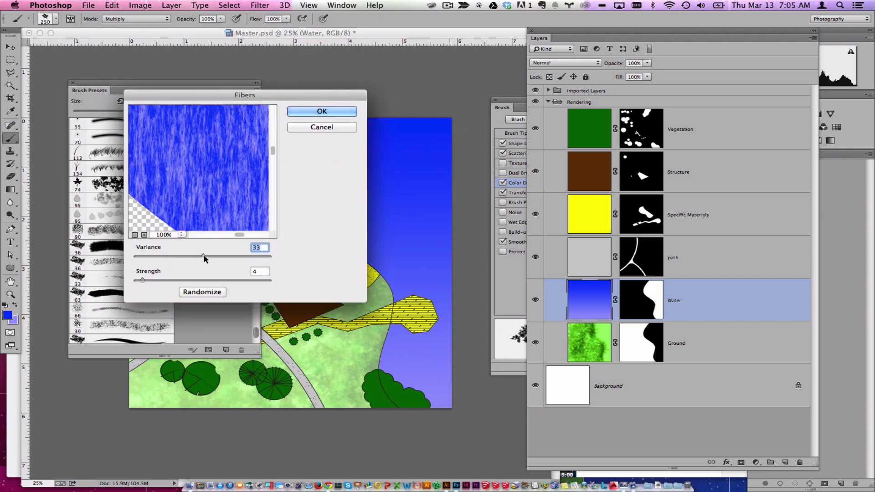
drag(143, 280, 146, 258)
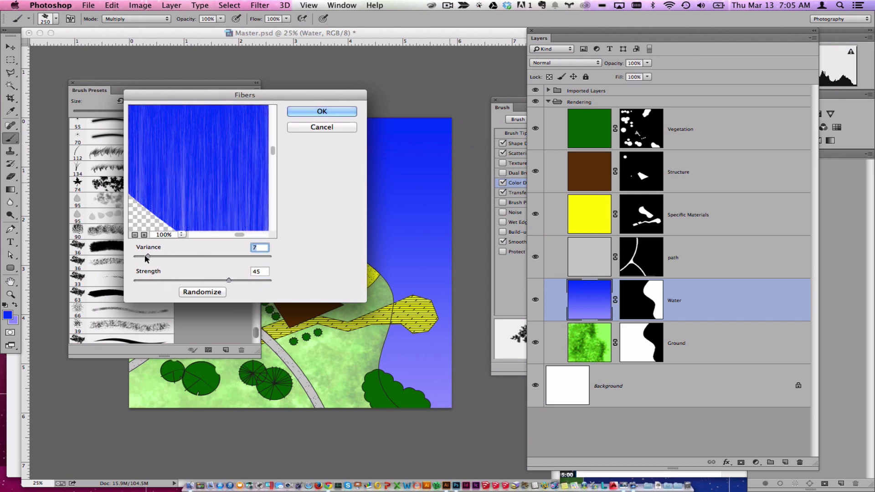
click(319, 112)
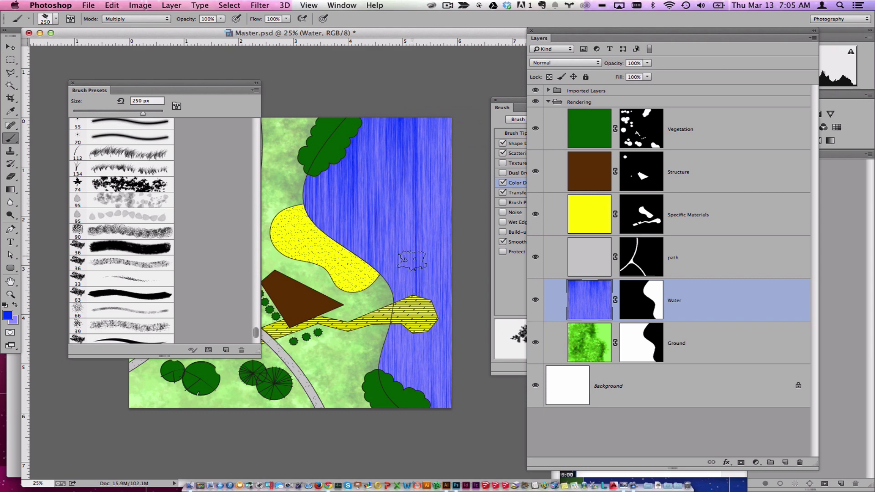
key(ctrl+z)
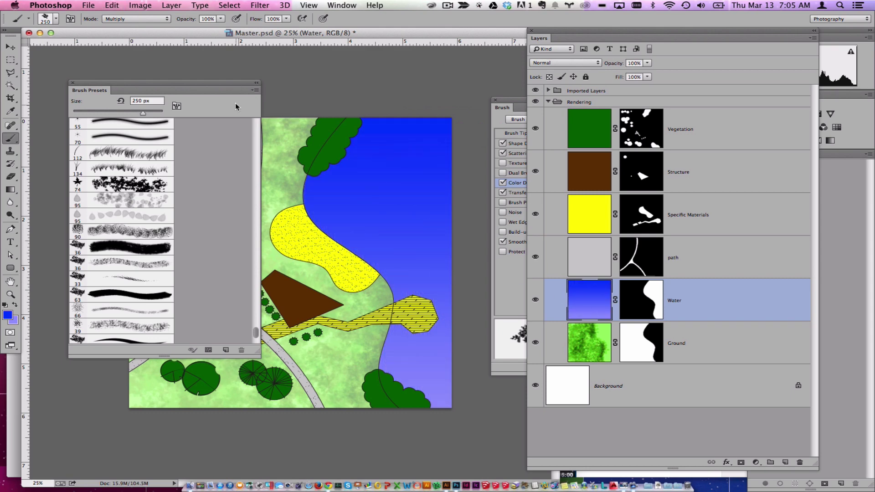
Move the Brush Presets off the plan and select the path layer
mouse_move(211, 86)
mouse_down()
mouse_move(150, 145)
mouse_move(135, 131)
mouse_move(509, 87)
mouse_move(619, 87)
mouse_up()
click(685, 255)
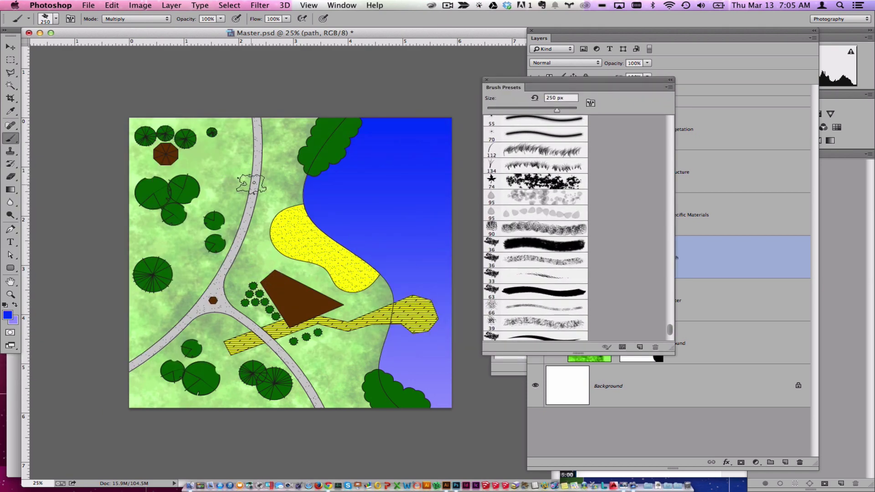
scroll(577, 220, up, 5)
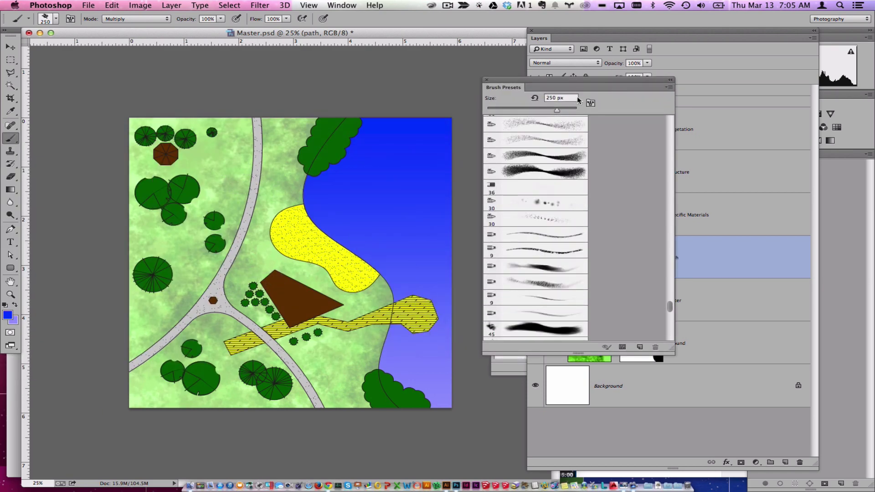
Bring out the Brush settings and arrange them side by side with the Brush Presets
drag(563, 79, 369, 88)
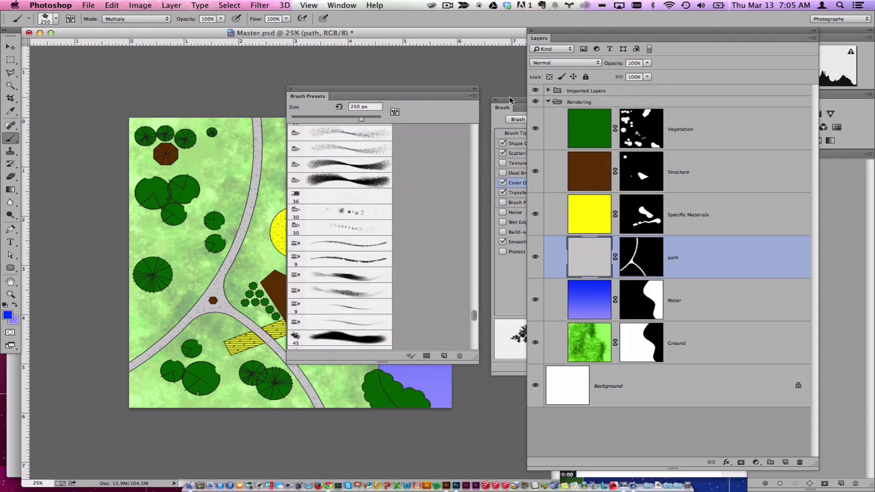
drag(509, 101, 483, 91)
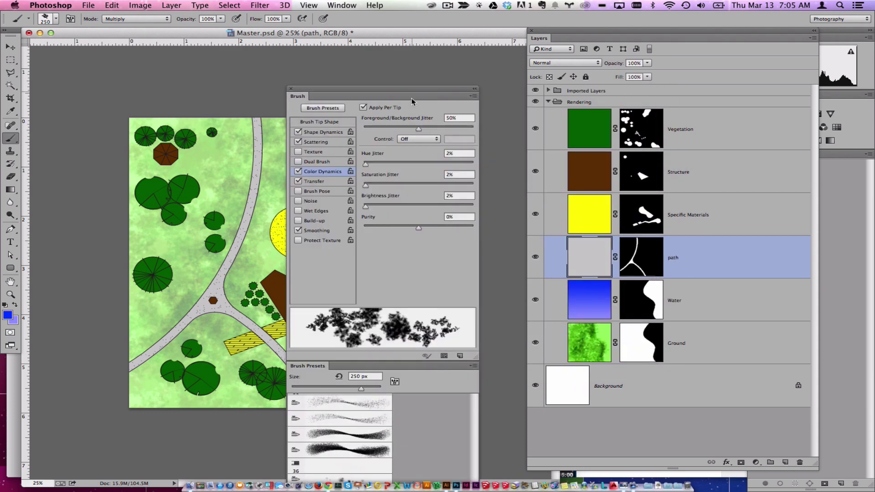
drag(351, 368, 556, 93)
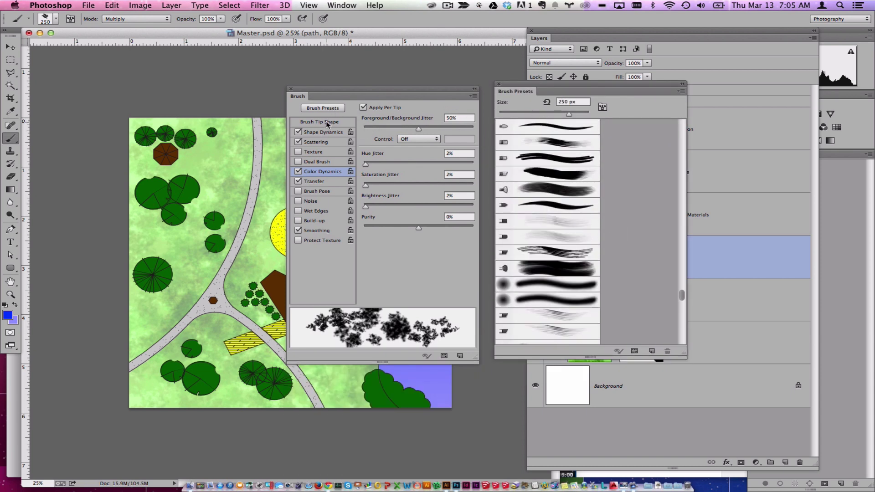
drag(353, 96, 368, 87)
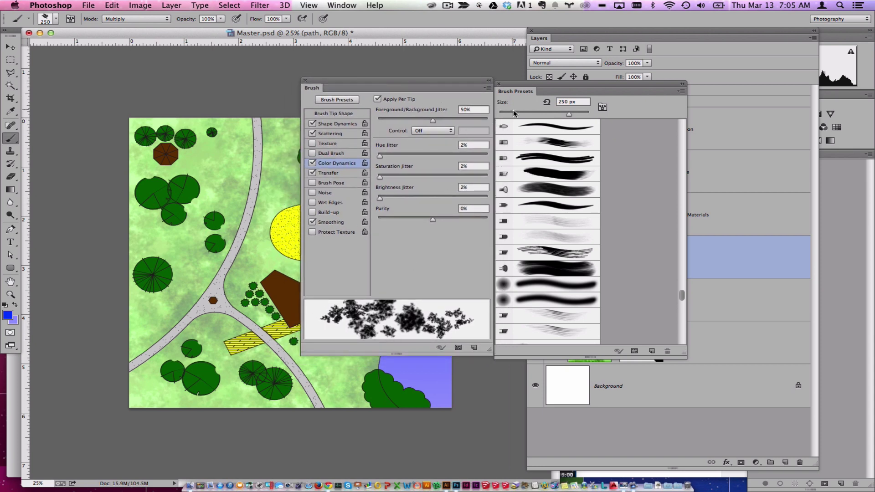
Save the current 250 px leafy brush with its size as a preset named the author's first name plus "Cool Grass Brush"
click(486, 88)
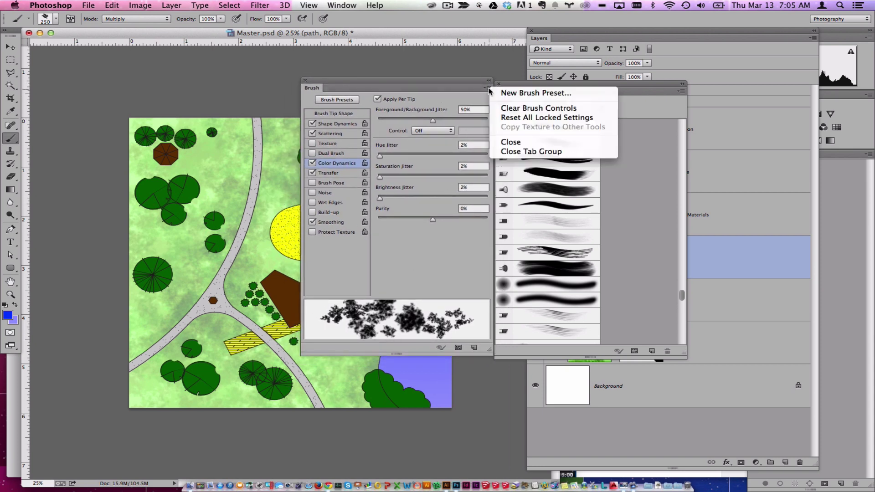
click(523, 94)
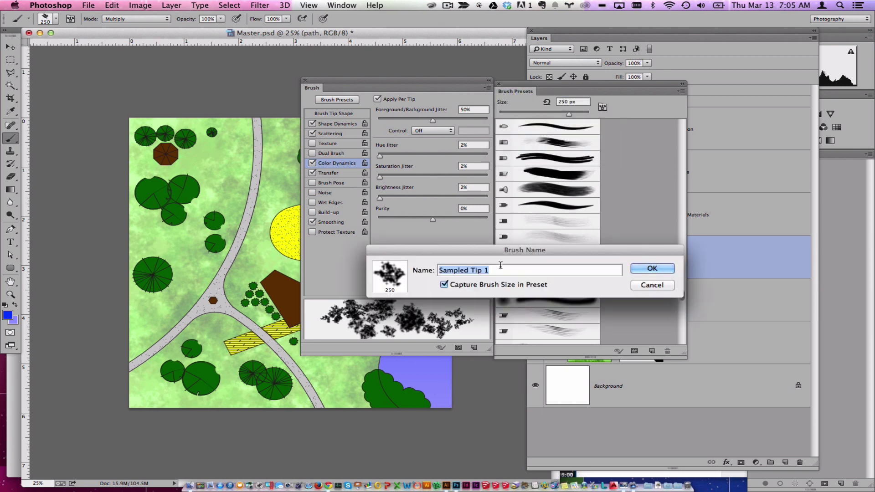
text(Matts Co)
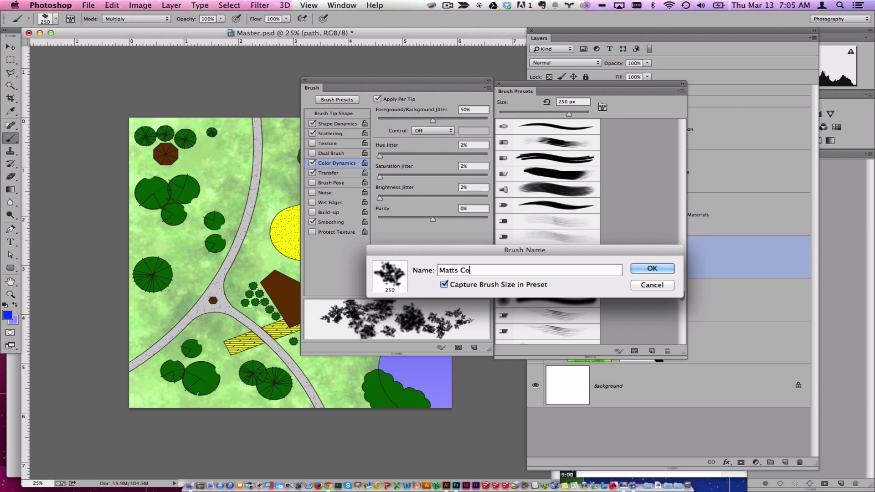
text(ol Grass Brush)
click(661, 271)
Select the newly saved grass brush in the Brush Presets and display the presets as Text Only
drag(523, 91, 522, 80)
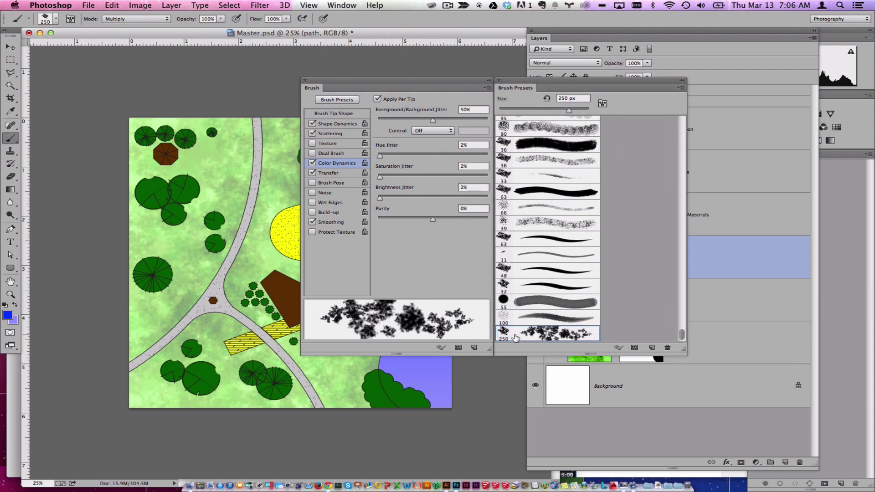
click(544, 319)
click(545, 333)
click(686, 87)
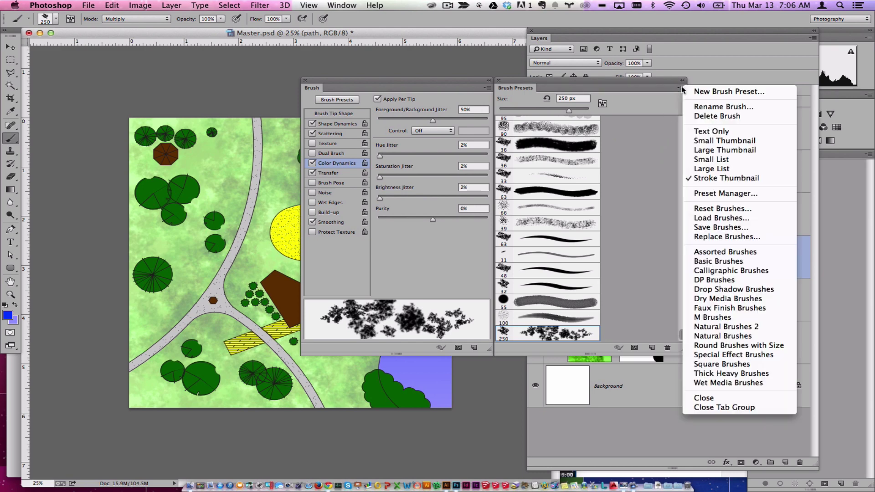
click(708, 159)
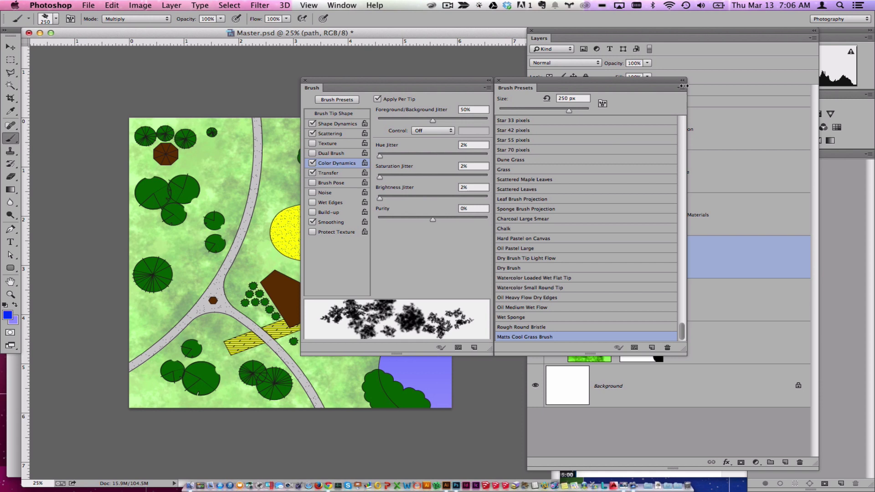
Display the Brush Presets as a Large List and move the presets and the Brush settings apart to uncover the water area
click(683, 86)
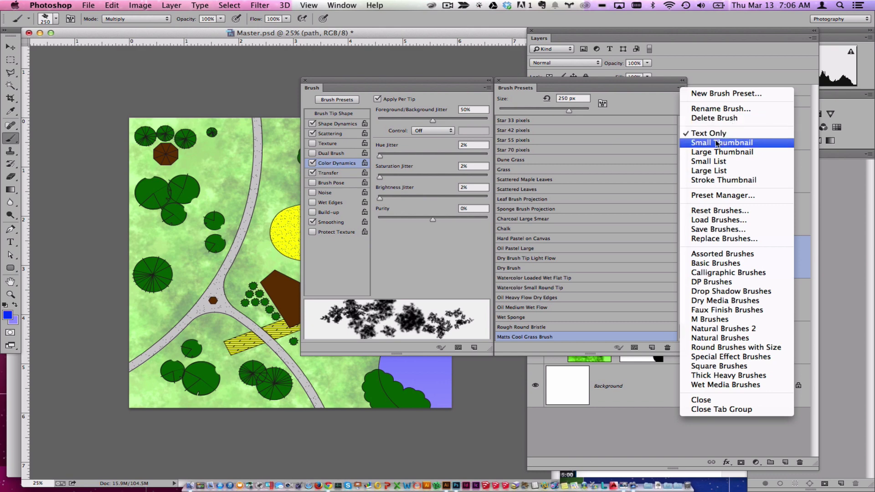
click(721, 170)
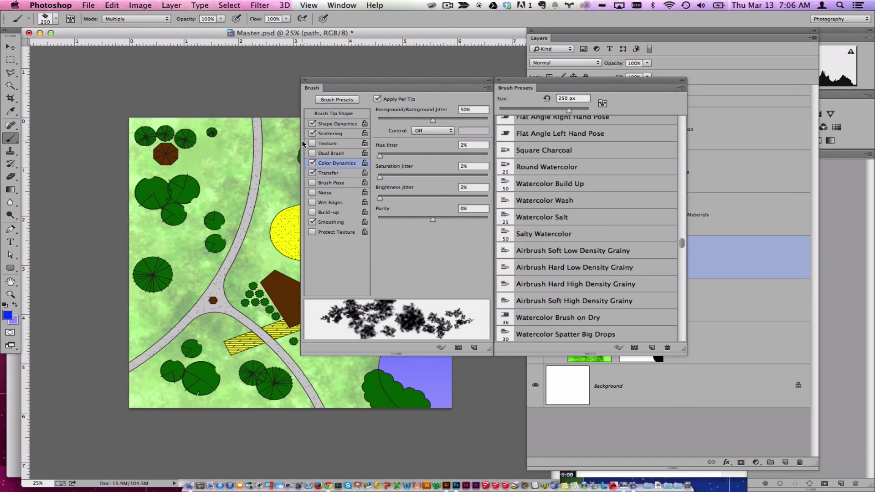
scroll(571, 256, up, 10)
scroll(576, 261, down, 8)
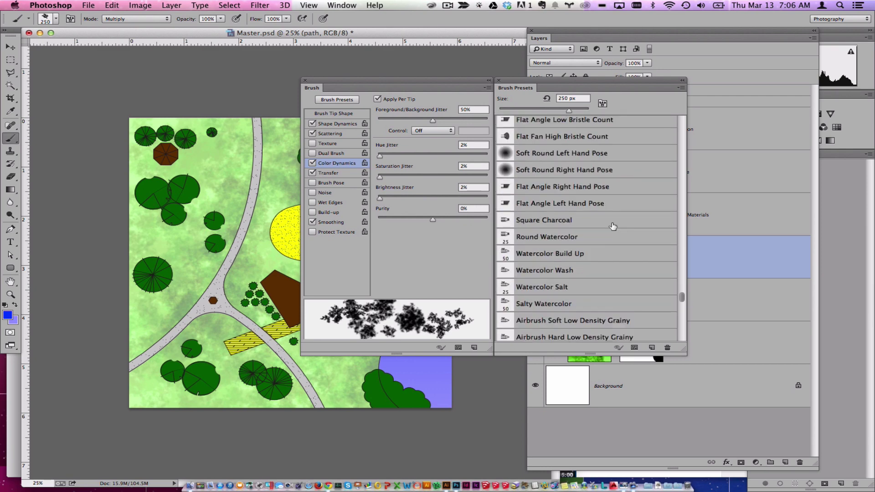
drag(523, 82, 589, 76)
mouse_move(452, 83)
mouse_down()
mouse_move(604, 202)
mouse_move(267, 82)
mouse_move(248, 86)
mouse_up()
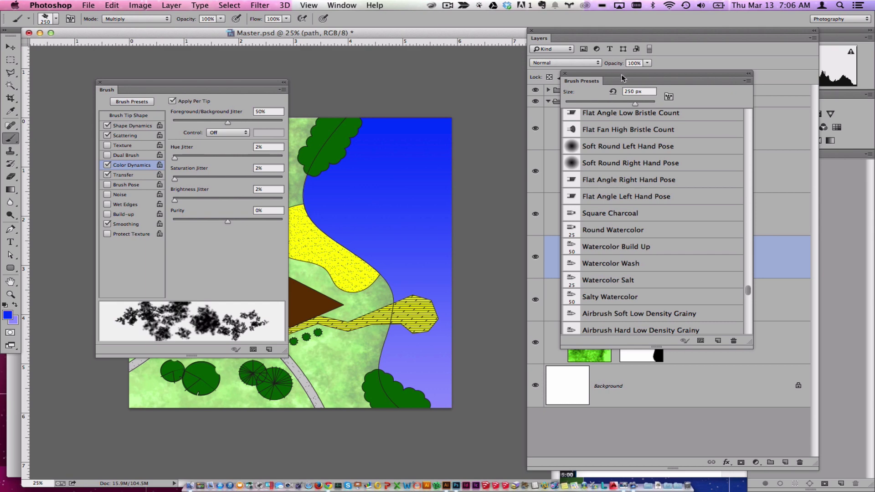
Reposition the Brush Presets and Brush settings, and set up a hard 30 px brush tip flattened to 40% roundness
mouse_move(622, 78)
mouse_down()
mouse_move(351, 87)
mouse_move(724, 86)
mouse_move(511, 63)
mouse_move(641, 92)
mouse_up()
drag(209, 84, 471, 94)
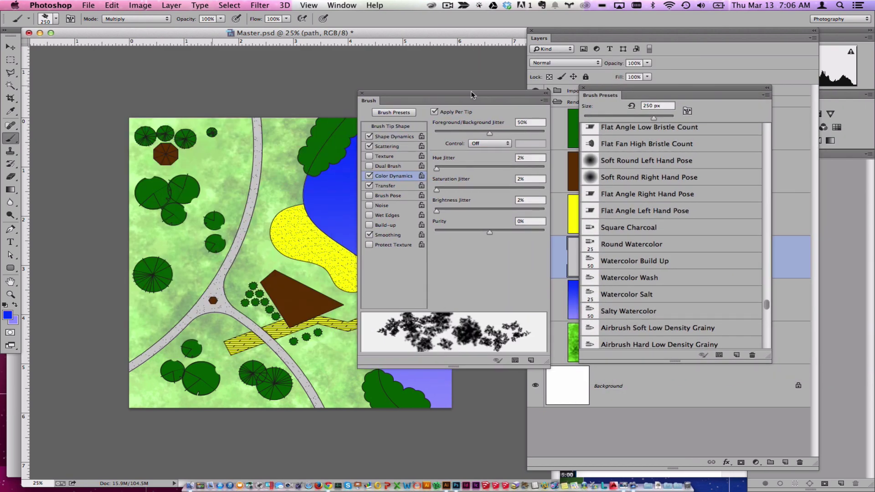
click(394, 127)
mouse_move(383, 95)
mouse_down()
mouse_move(393, 82)
mouse_move(383, 92)
mouse_up()
drag(542, 163, 543, 102)
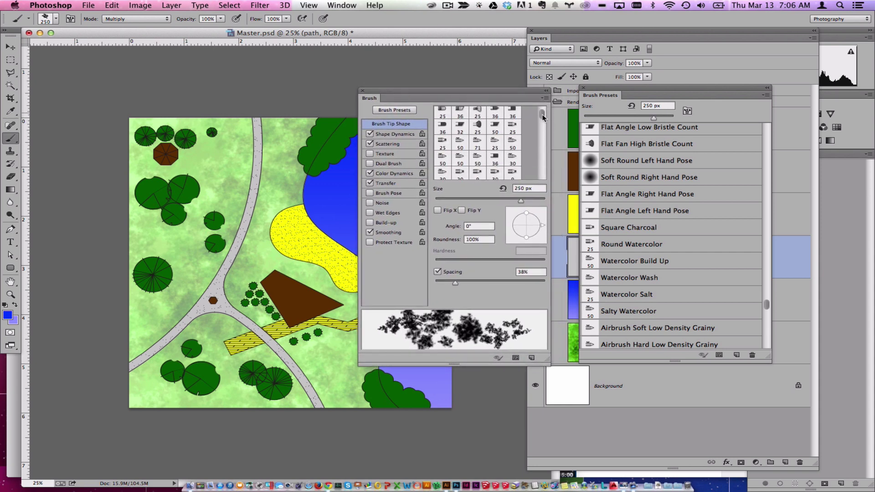
click(478, 113)
drag(525, 212, 529, 223)
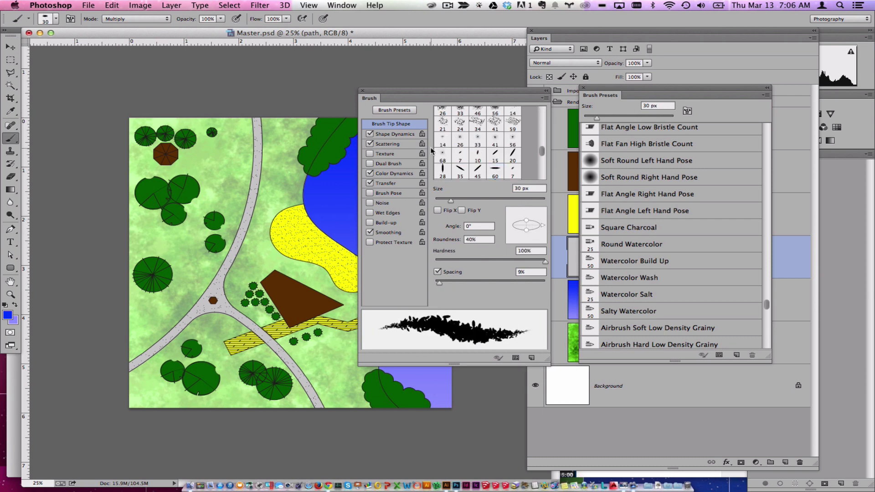
Set the brush's Size Jitter and Angle Jitter to 0% in Shape Dynamics
click(407, 137)
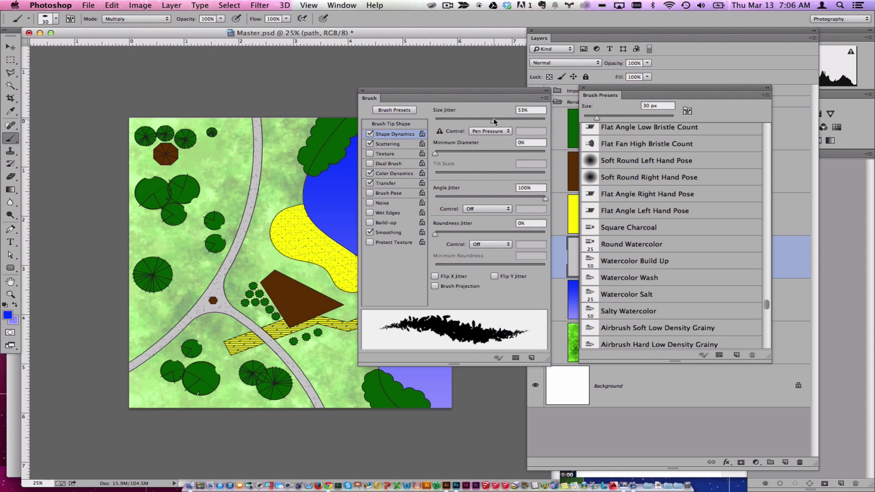
drag(494, 121, 404, 117)
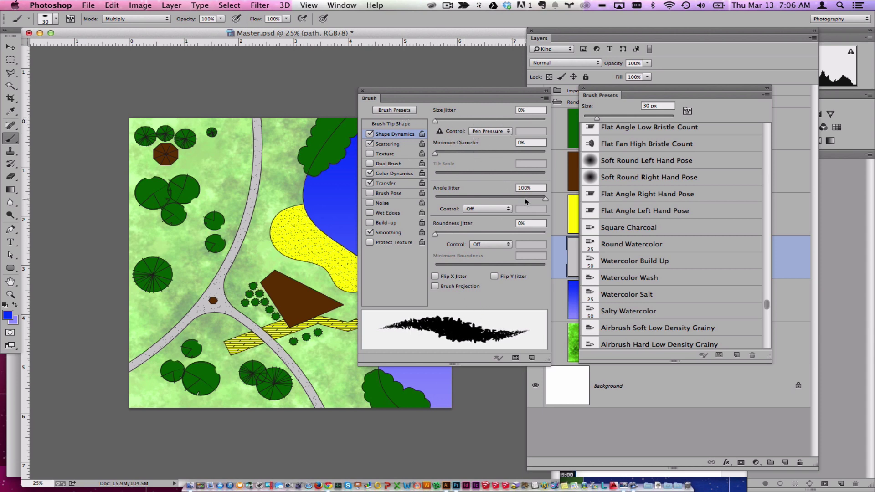
drag(539, 199, 401, 197)
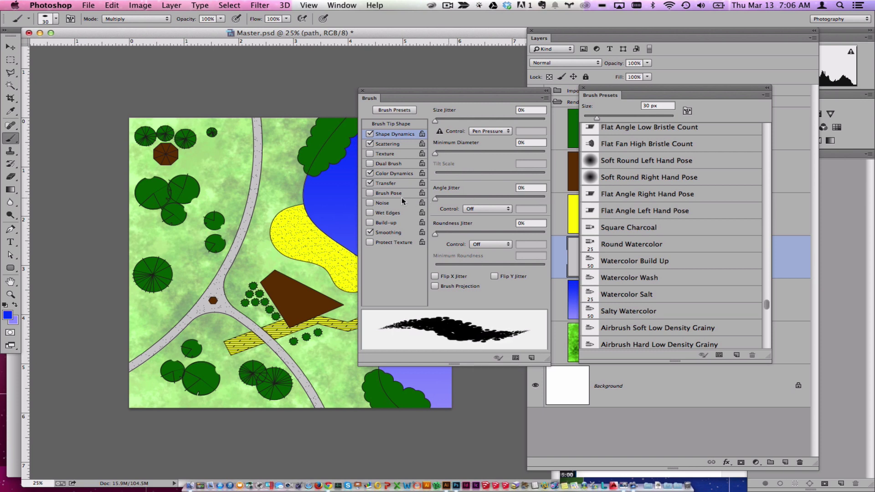
Review the Scattering settings and turn off Color Dynamics, Transfer and Smoothing for the brush
click(392, 144)
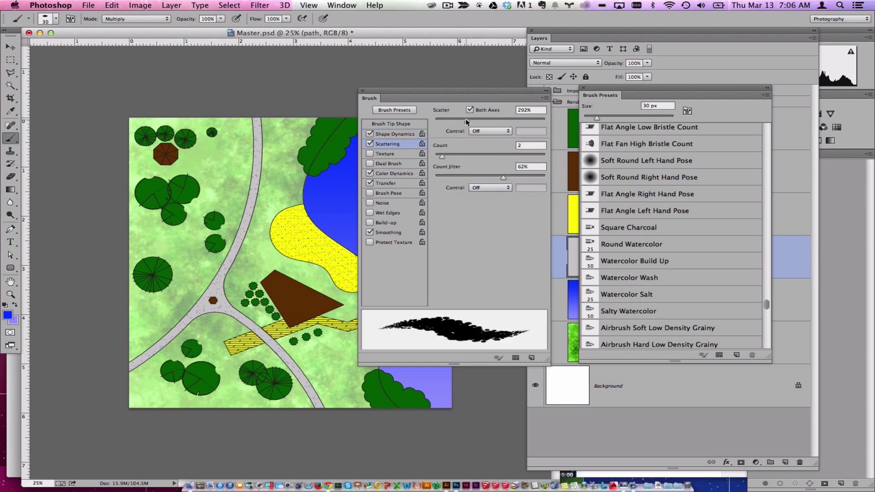
click(392, 174)
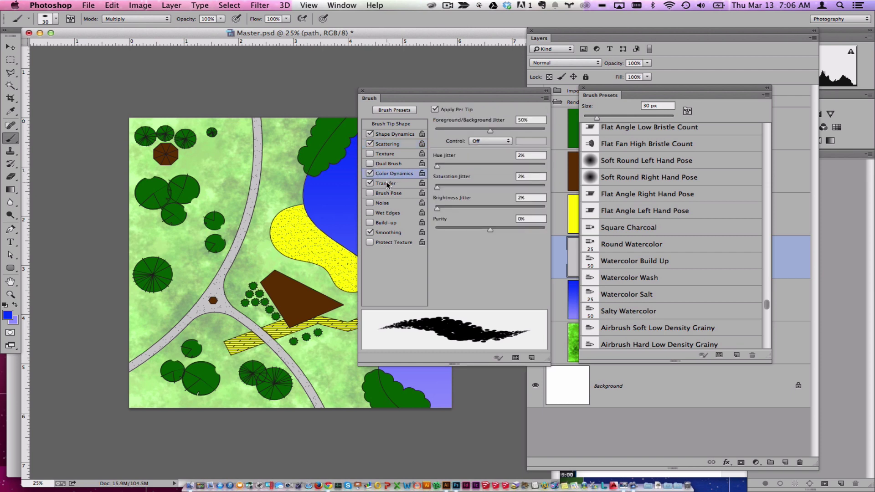
click(369, 174)
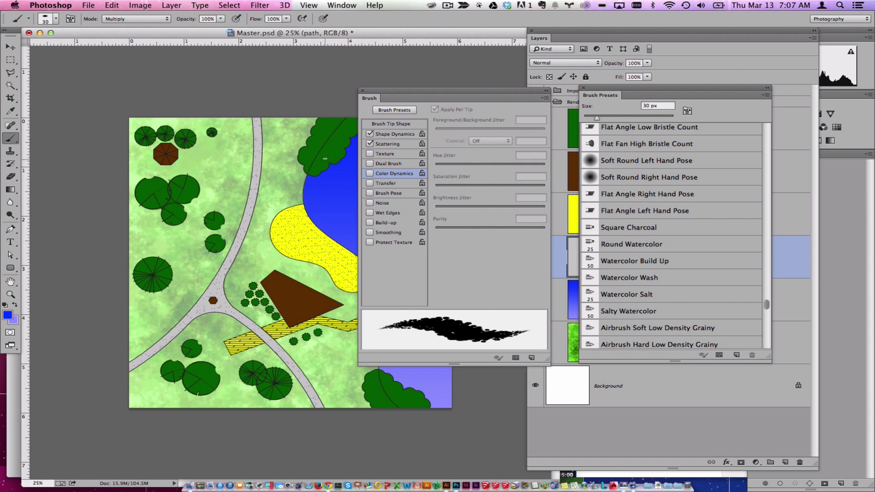
Enlarge the brush tip to 120 px and change the foreground color to light gray
click(402, 125)
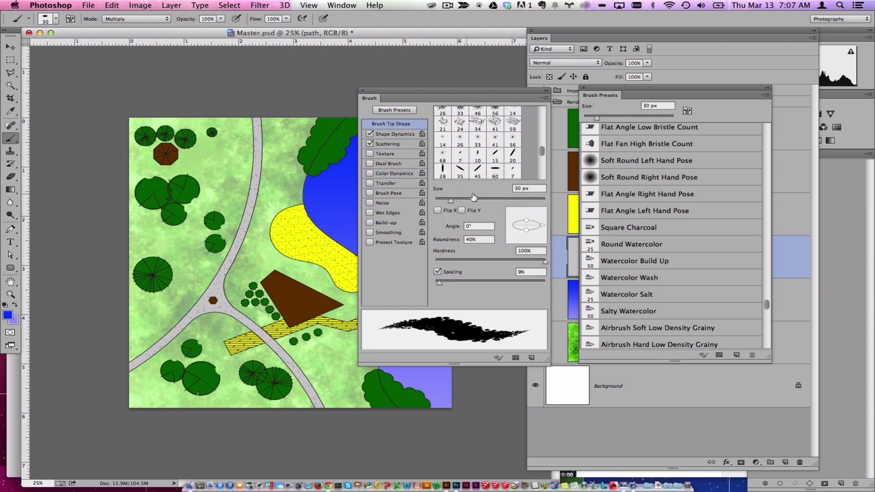
drag(474, 199, 496, 201)
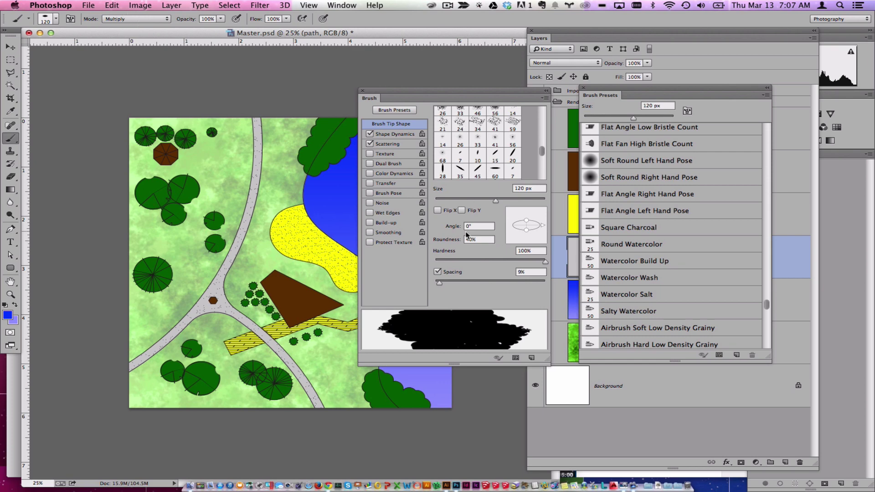
click(8, 314)
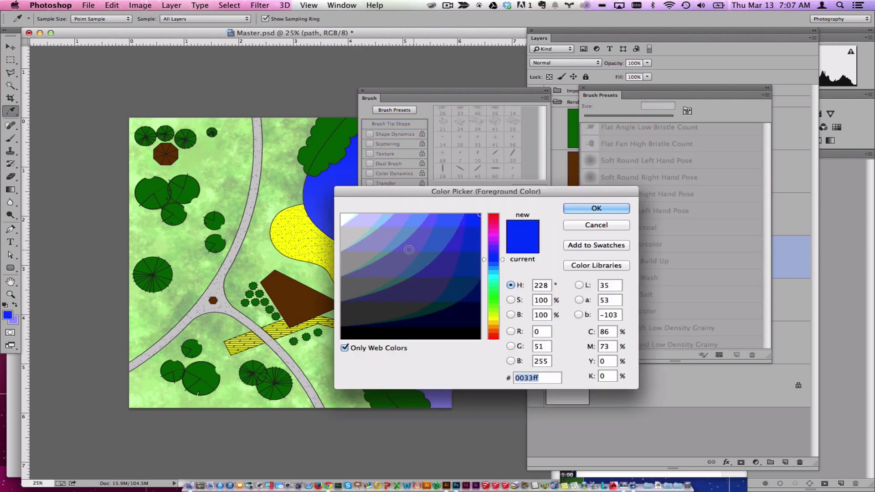
drag(356, 269, 350, 238)
click(569, 208)
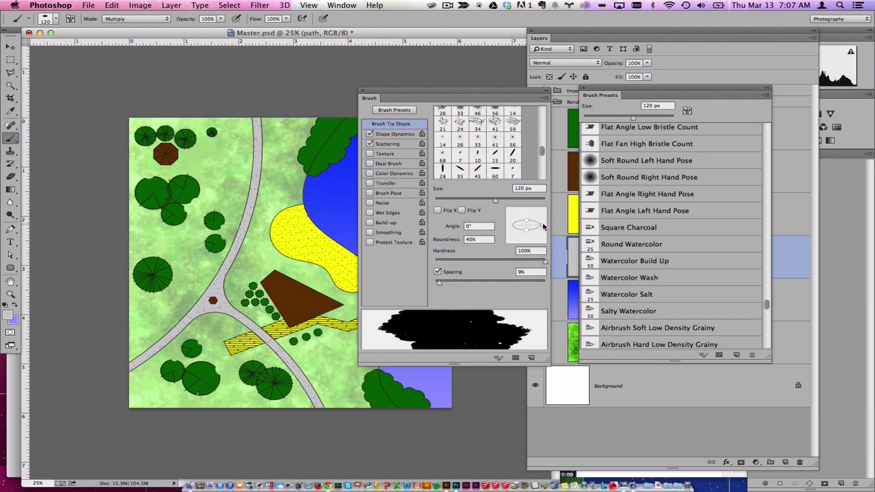
Tilt the brush tip to an angle of 23° and paint a first stroke down the upper end of the path
drag(544, 227, 545, 217)
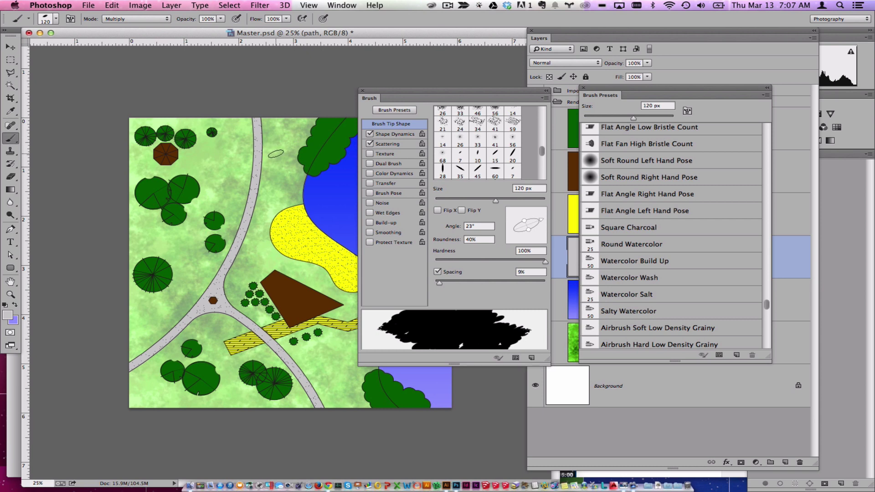
drag(256, 123, 258, 189)
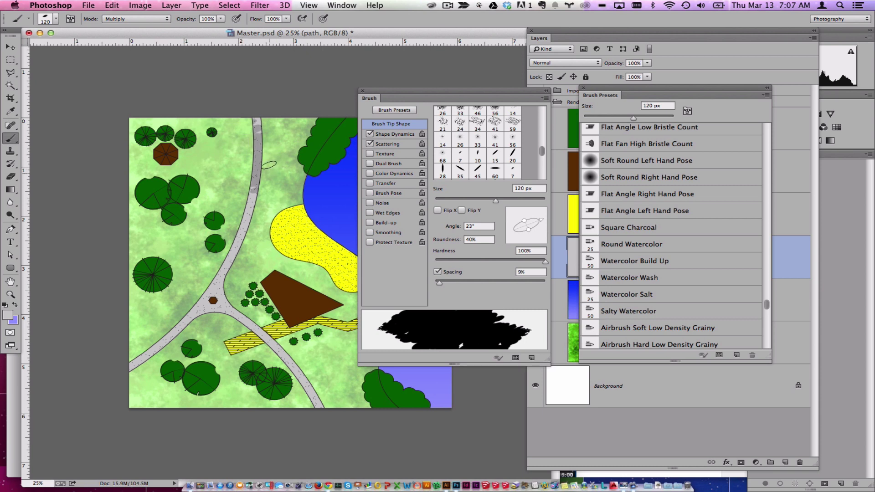
Turn off Scattering and Shape Dynamics and paint overlapping gray strokes along all branches of the forked path
click(370, 145)
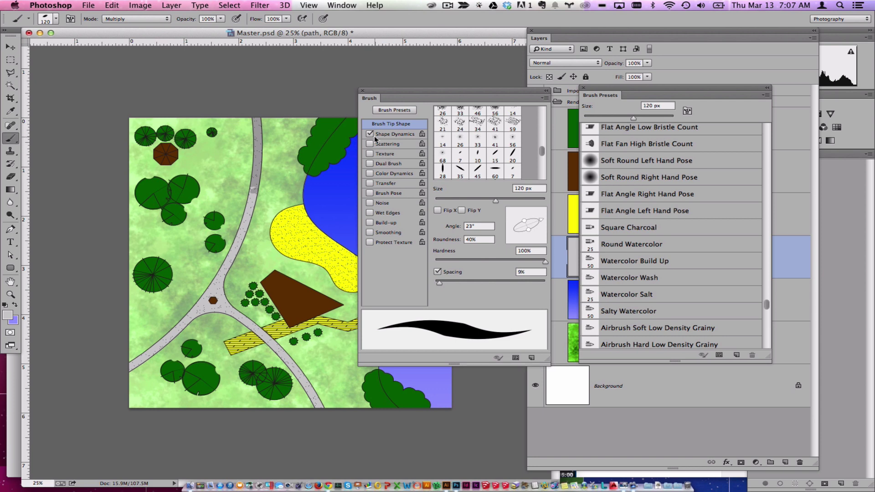
click(370, 134)
mouse_move(254, 159)
mouse_down()
mouse_move(262, 223)
mouse_move(227, 297)
mouse_move(207, 272)
mouse_move(223, 330)
mouse_move(165, 373)
mouse_move(159, 306)
mouse_move(124, 382)
mouse_up()
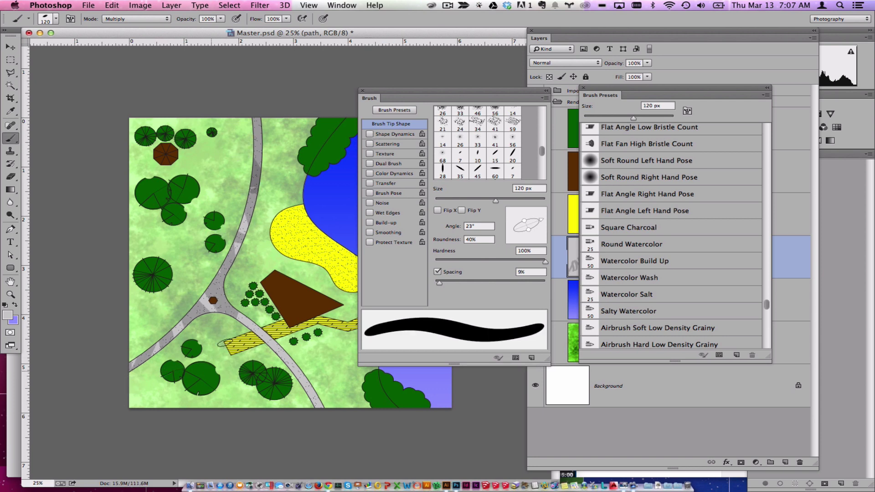
drag(224, 311, 323, 397)
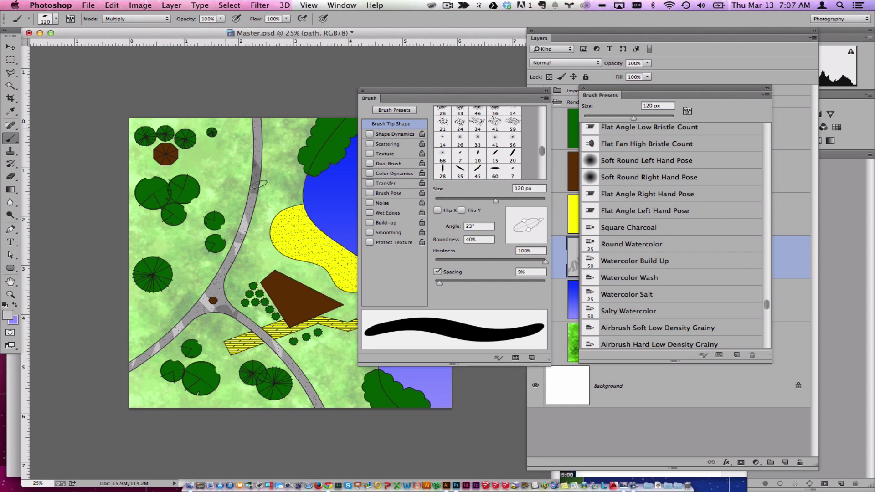
mouse_move(259, 176)
mouse_down()
mouse_move(232, 284)
mouse_move(171, 333)
mouse_move(146, 370)
mouse_move(138, 352)
mouse_up()
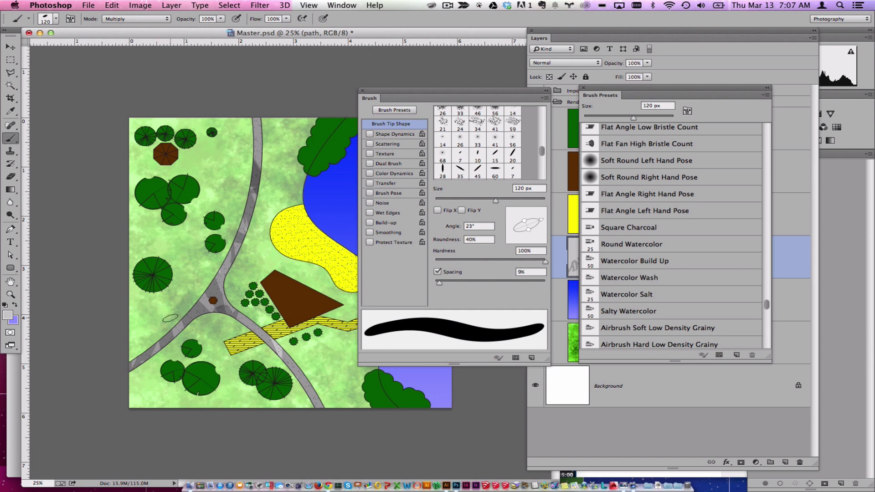
drag(249, 122, 268, 159)
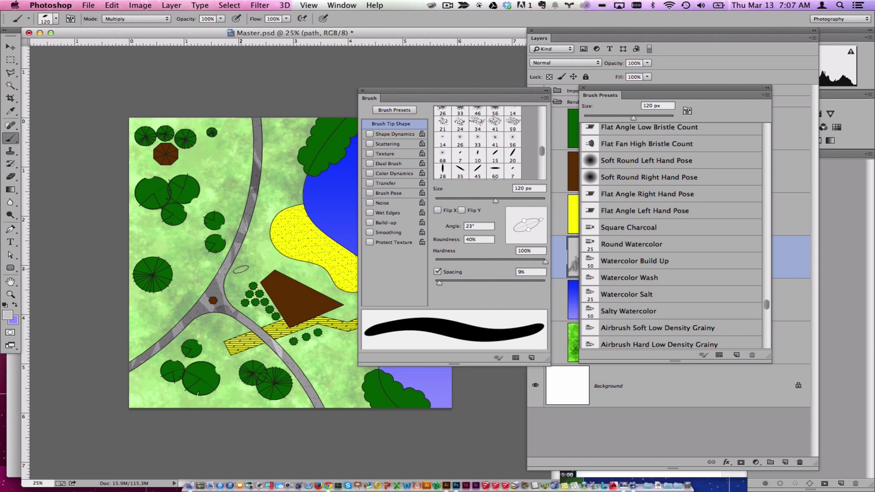
drag(222, 264, 243, 308)
Keep the brush in Multiply mode and set its opacity to 50%
click(155, 19)
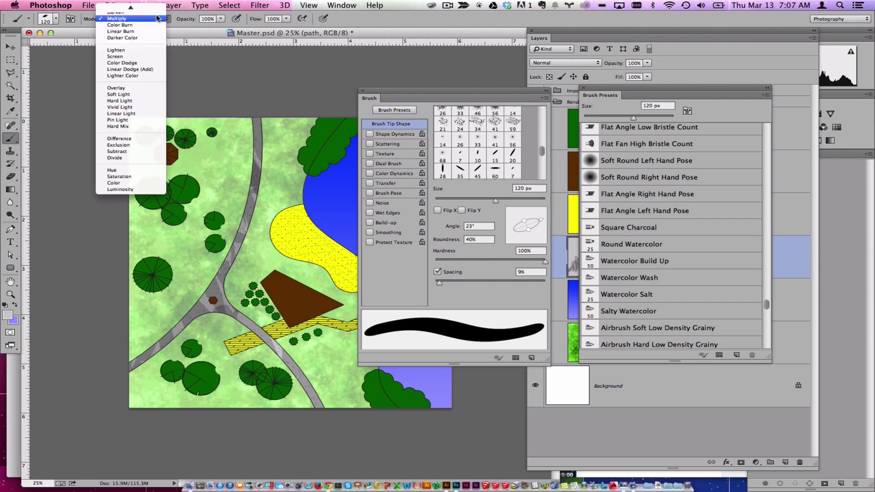
click(157, 20)
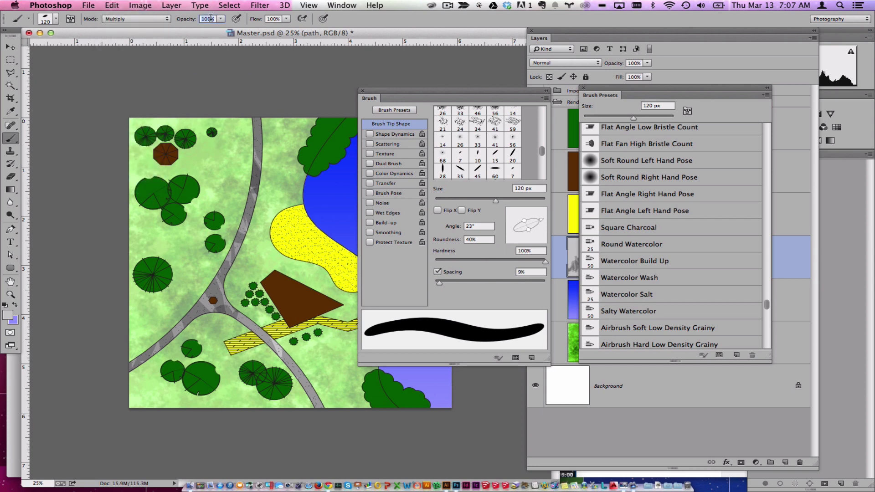
text(50)
key(Return)
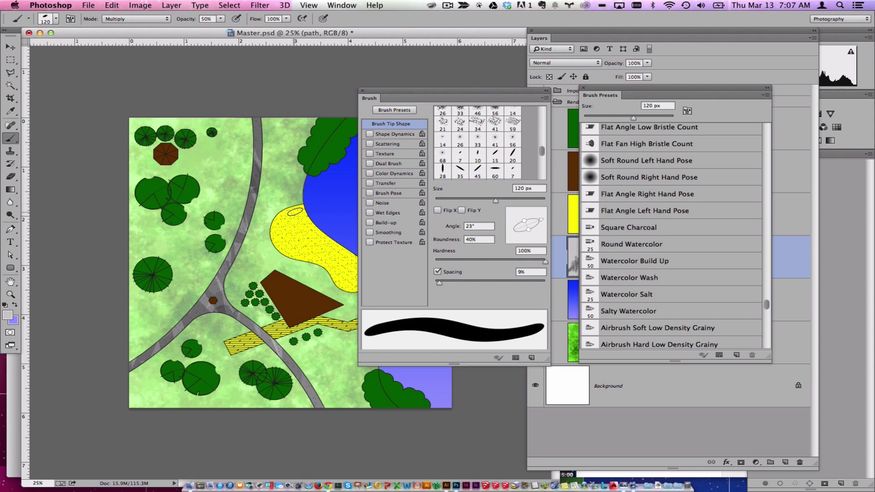
Move the Brush settings aside, bring the Layers in front of the Brush Presets and select the Ground layer
drag(399, 92, 459, 79)
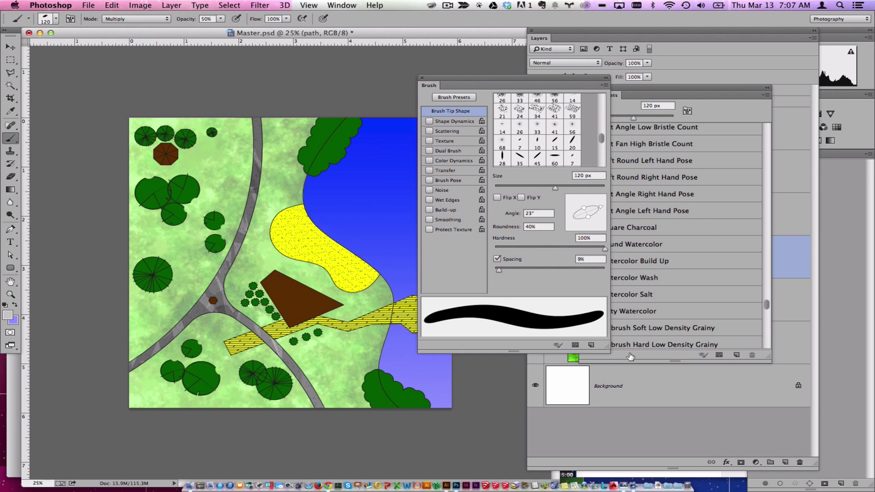
click(637, 424)
click(679, 343)
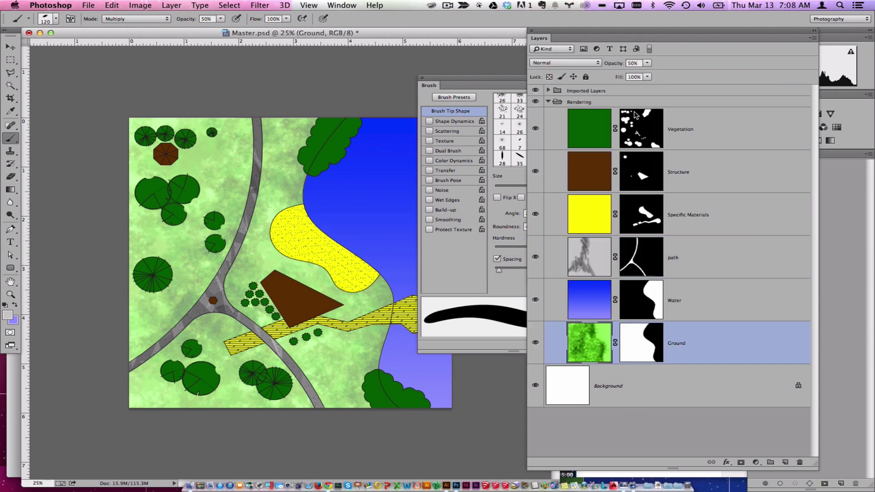
Try the Ground layer at 80% opacity and set it back to 50%
click(640, 62)
text(80)
key(Return)
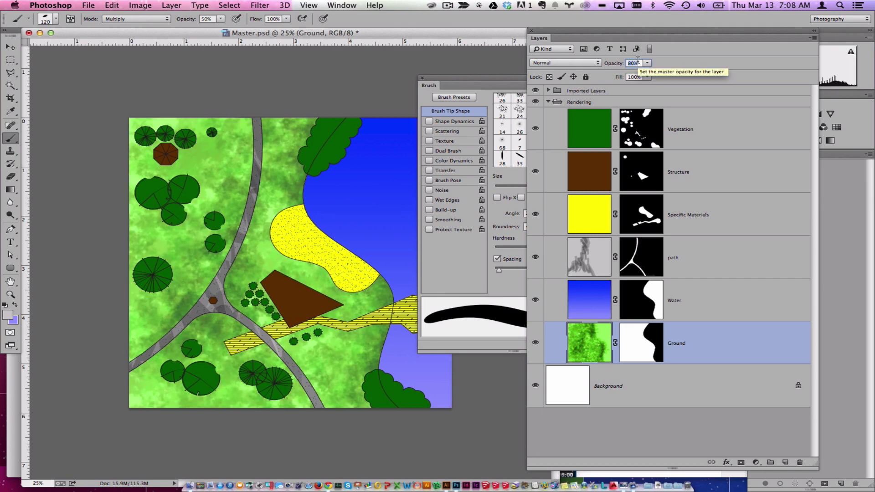
text(50)
key(Return)
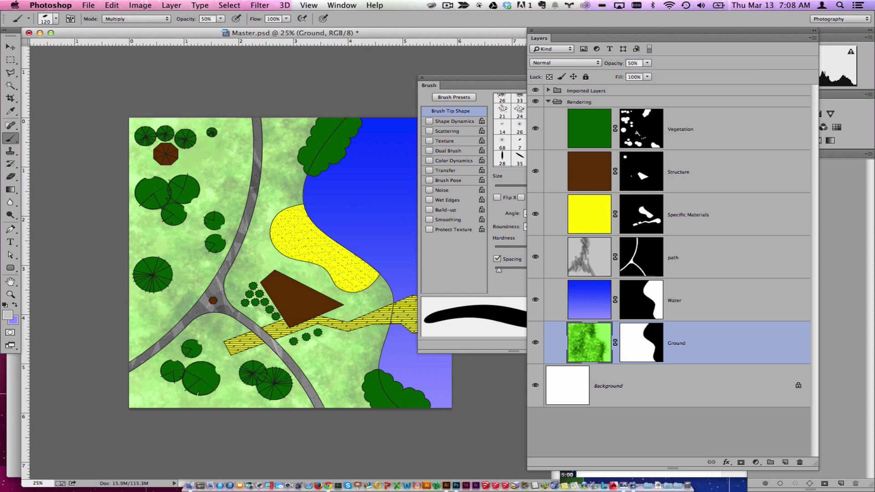
Select the Structure layer and fill it with white after resetting the colors to the defaults and making white the foreground
click(687, 139)
click(712, 173)
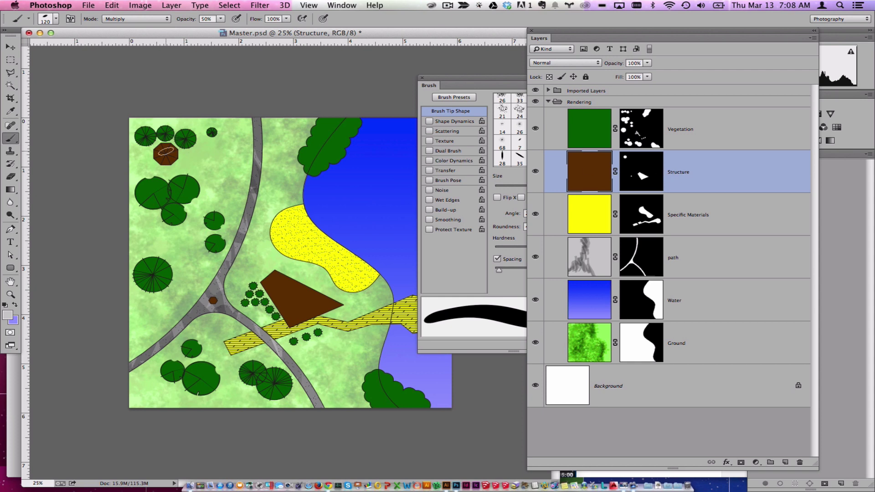
click(11, 59)
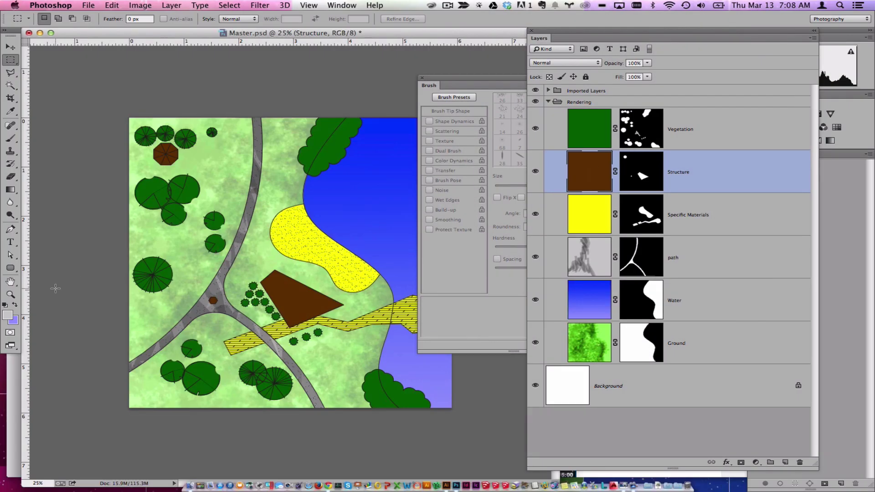
click(6, 305)
click(15, 304)
key(alt+BackSpace)
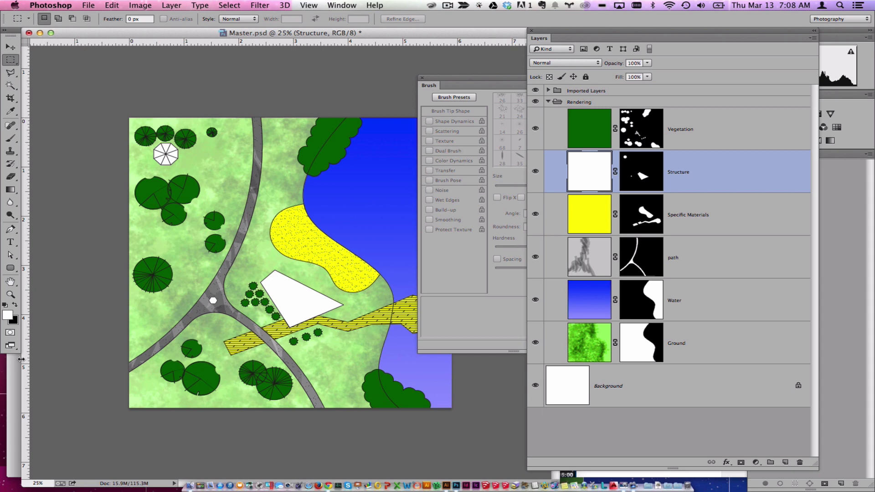
Draw a rectangular marquee selection around the octagonal structure near the plan's upper-left trees
click(10, 189)
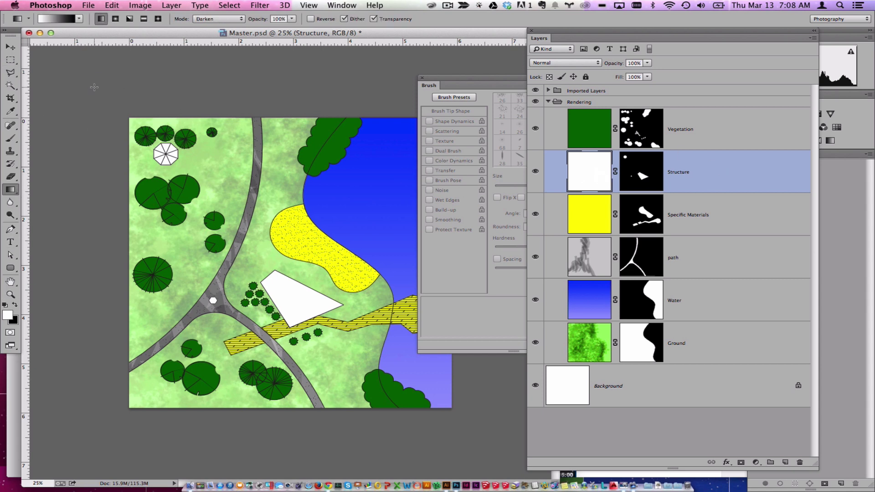
click(11, 60)
drag(142, 131, 190, 172)
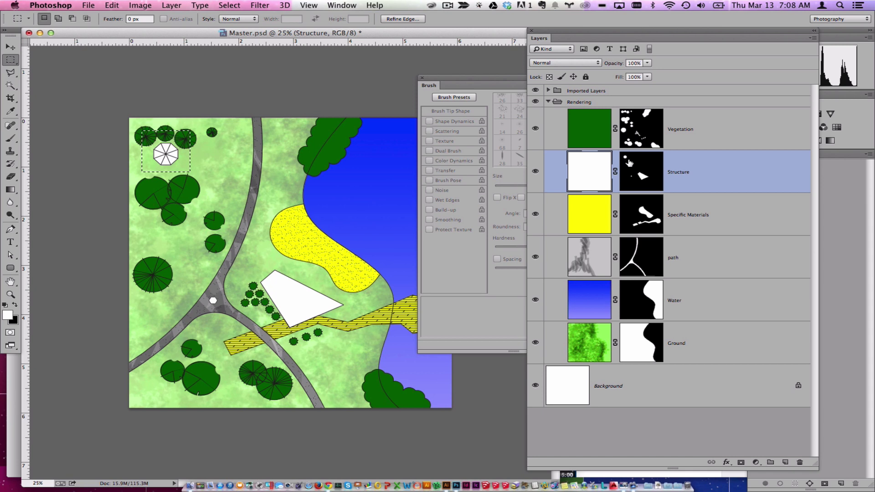
Set the foreground color to a dark brown for the structure
click(12, 315)
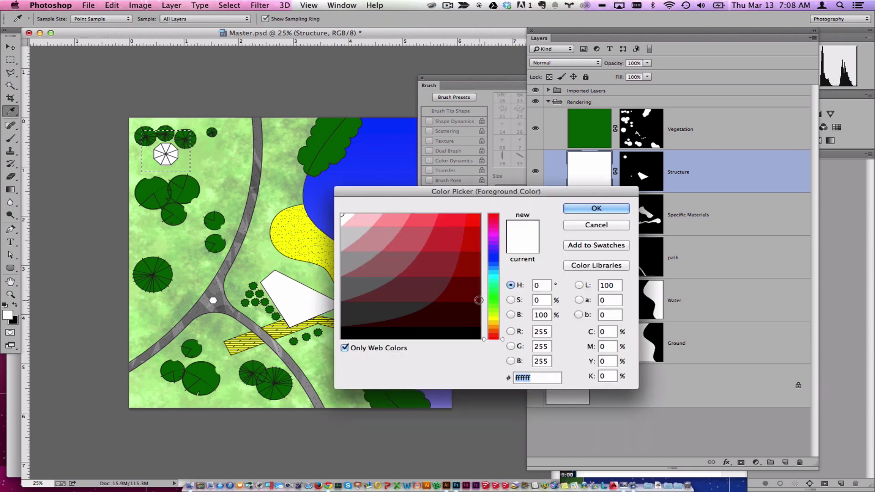
click(495, 334)
click(467, 290)
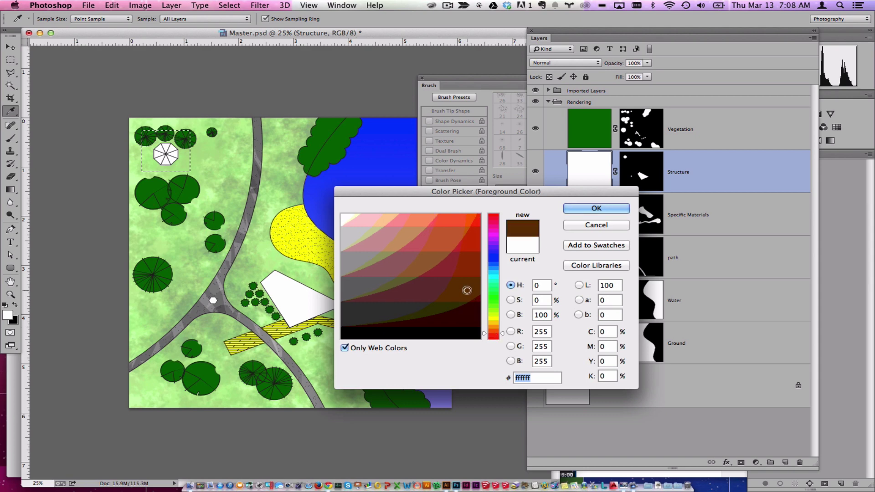
click(580, 210)
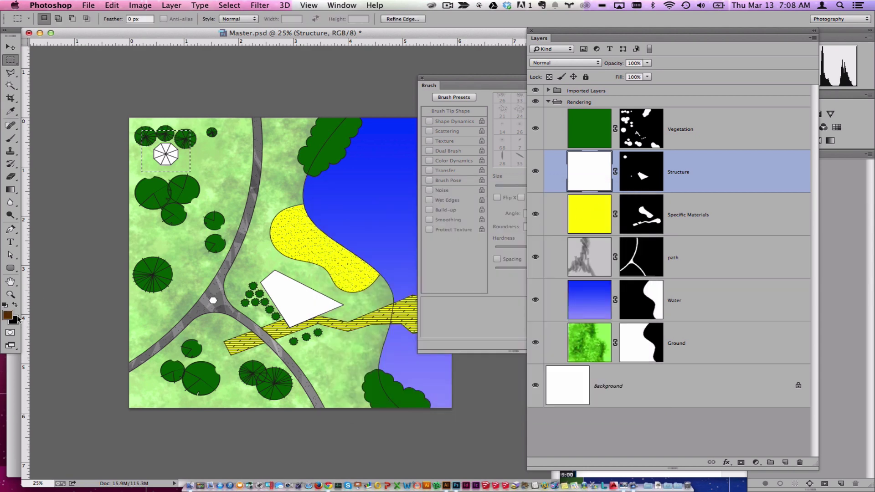
Set the background color to a golden orange for the structure gradient
click(16, 322)
click(493, 319)
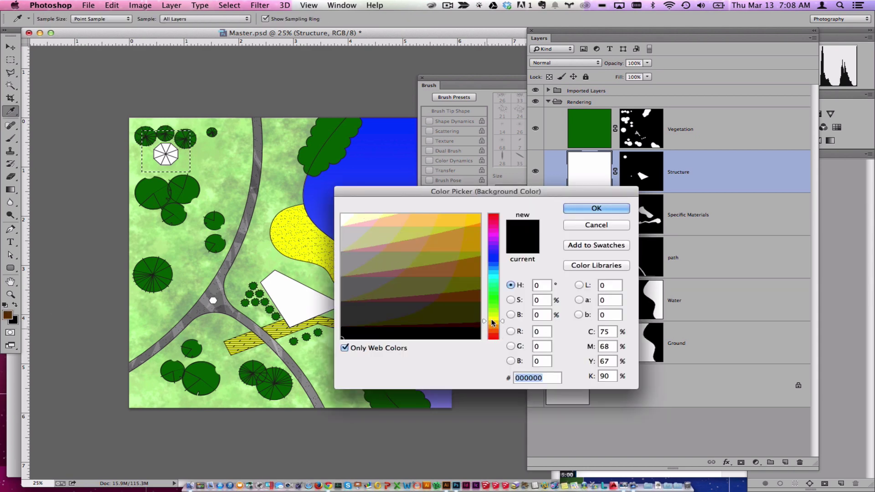
click(493, 324)
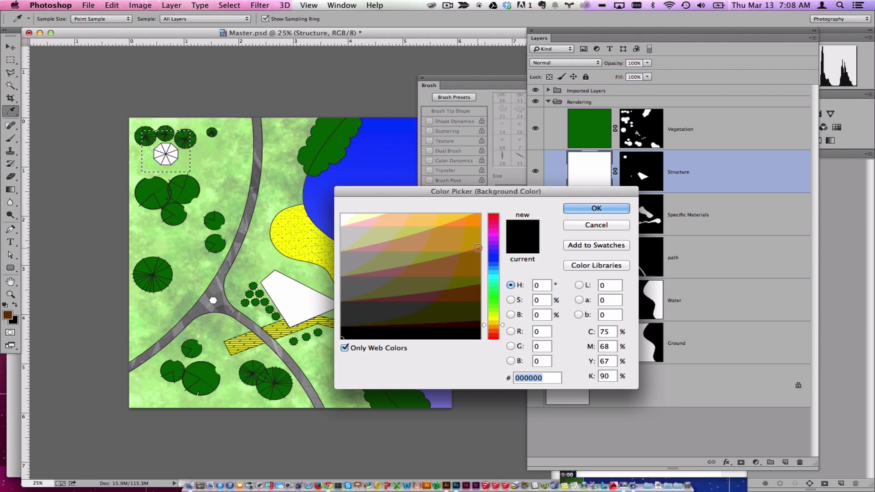
click(472, 234)
click(588, 208)
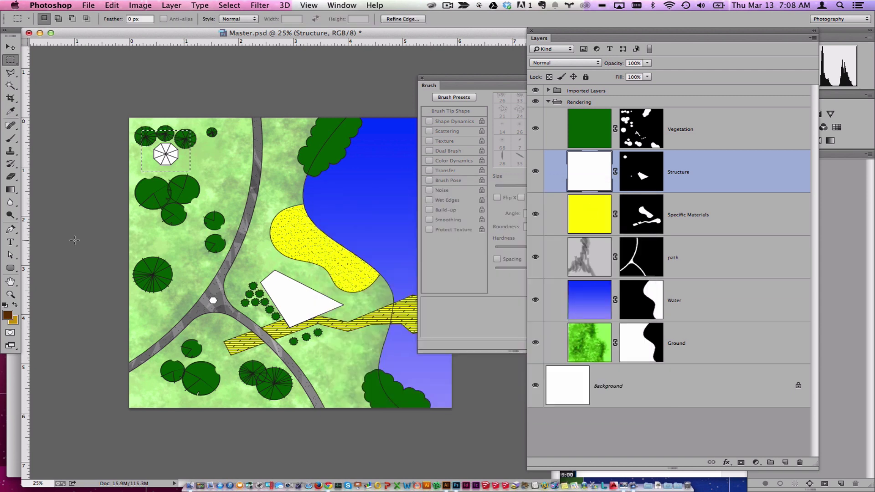
Apply the brown-to-gold linear gradient to the octagonal structure, redrawn so the dark end is at its lower edge, and deselect
click(10, 295)
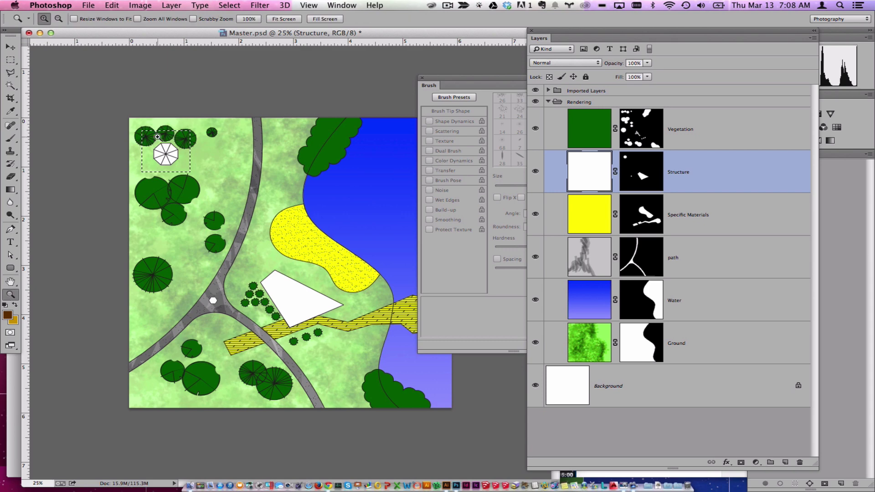
drag(210, 190, 211, 191)
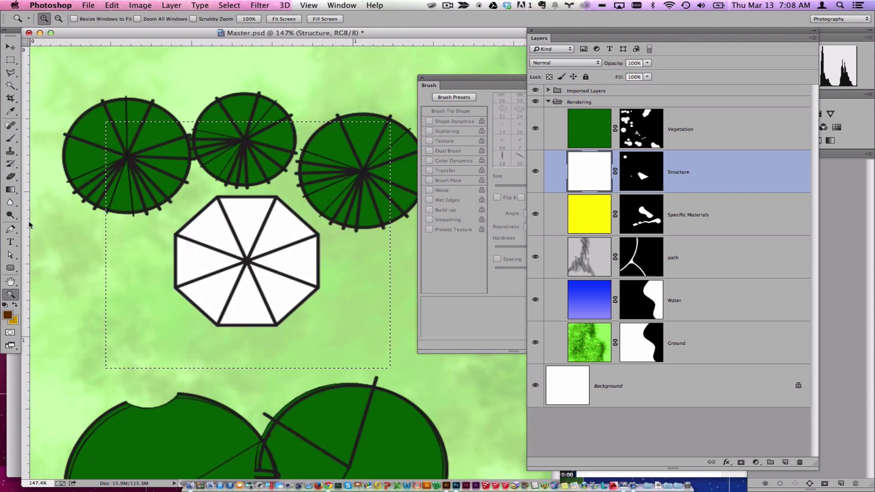
click(10, 189)
drag(251, 318, 252, 322)
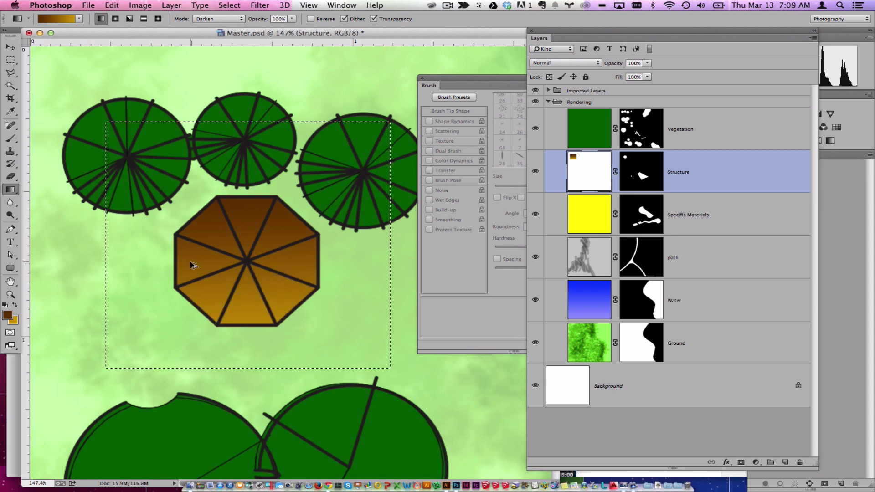
key(super+z)
drag(244, 326, 252, 183)
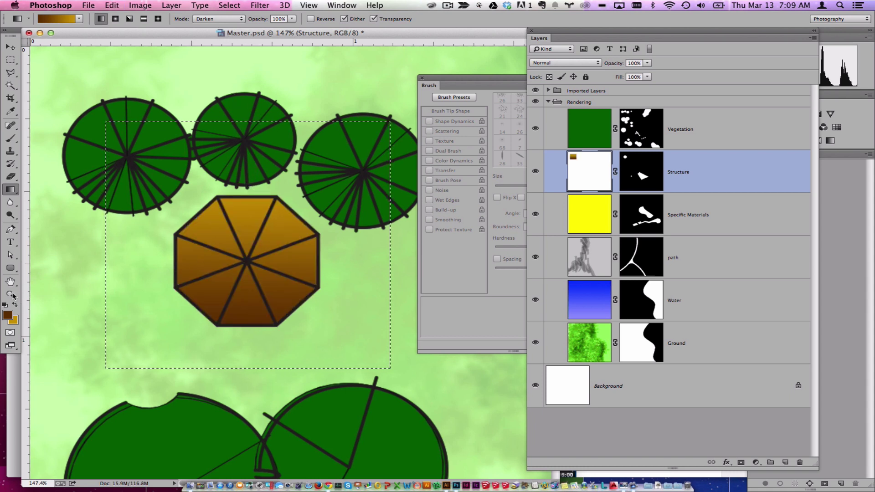
key(z)
key(super+d)
Draw a rectangular marquee selection around the white four-sided building beside the yellow paved walkway
alt+click(269, 272)
alt+click(268, 272)
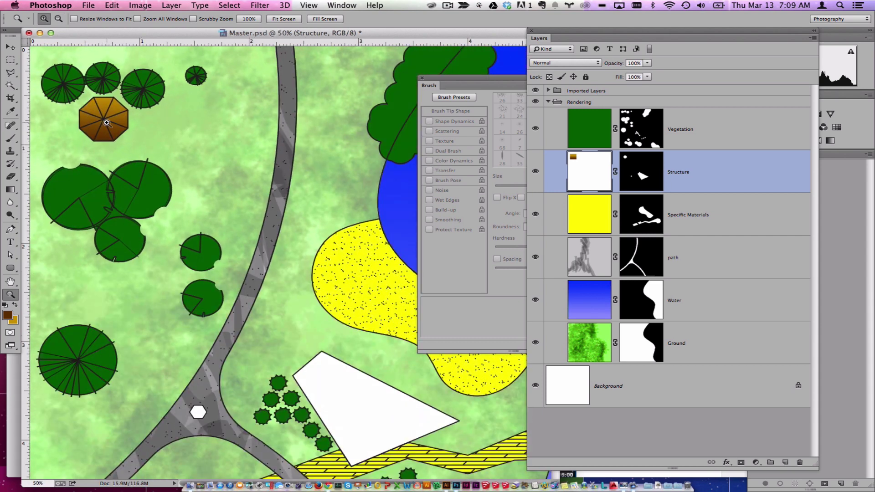
alt+click(122, 143)
alt+click(121, 143)
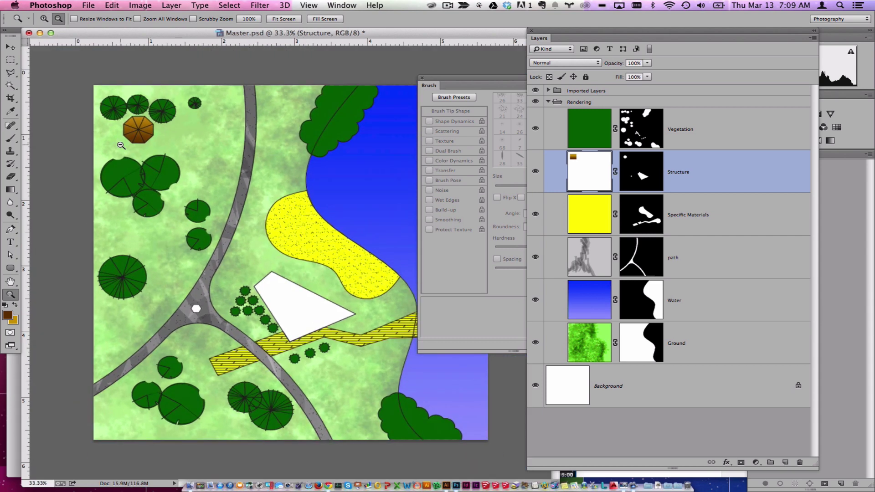
drag(387, 357, 239, 254)
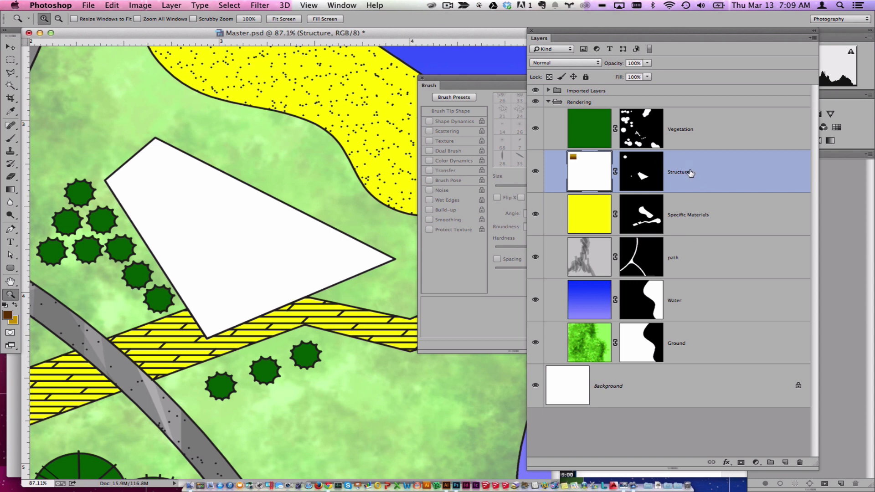
click(10, 59)
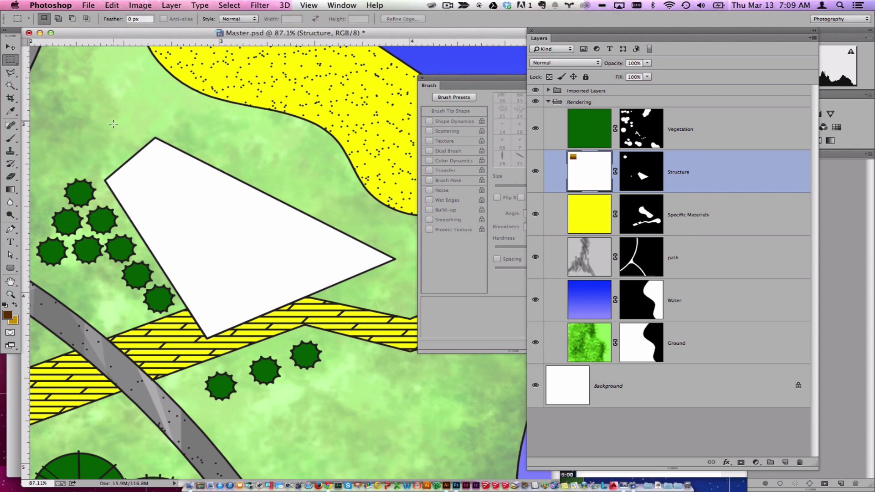
drag(81, 103, 426, 387)
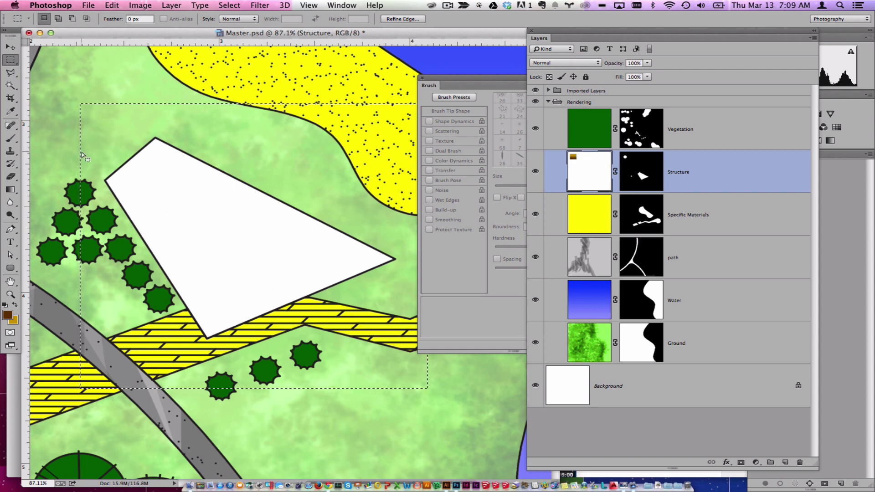
Try the brown-to-gold gradient across the four-sided building and undo it
click(10, 189)
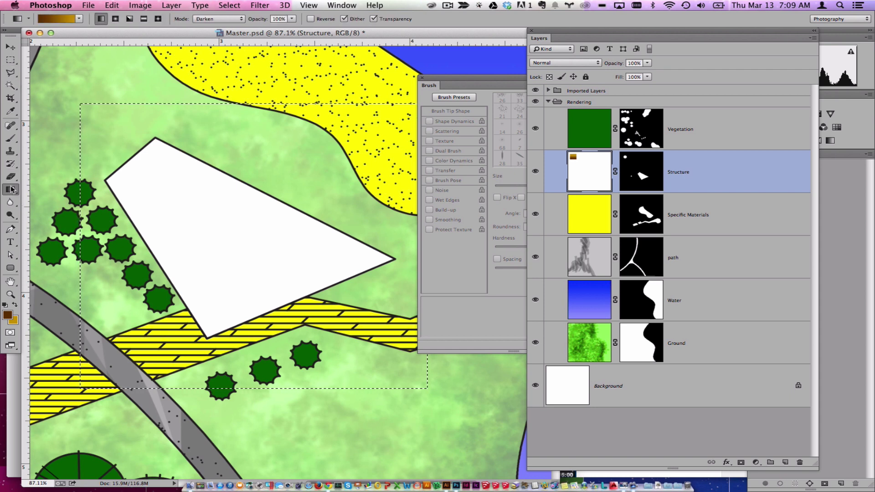
drag(149, 268, 310, 191)
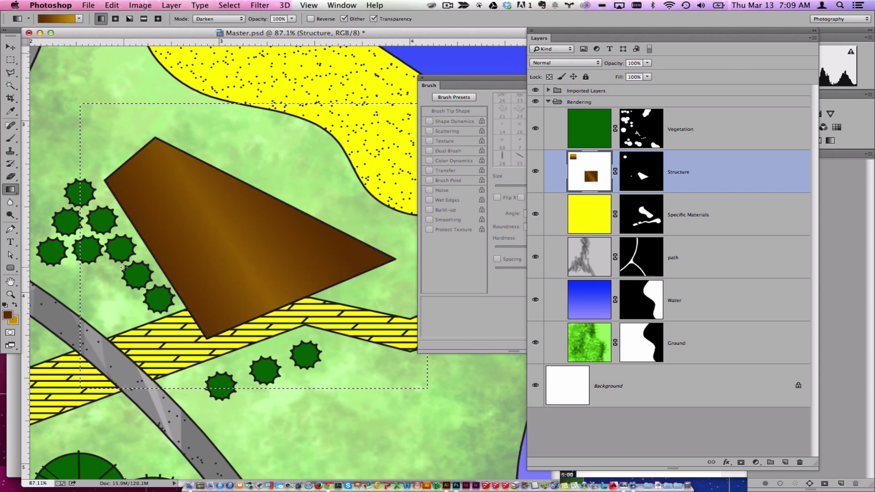
key(alt+super+z)
key(alt+super+z)
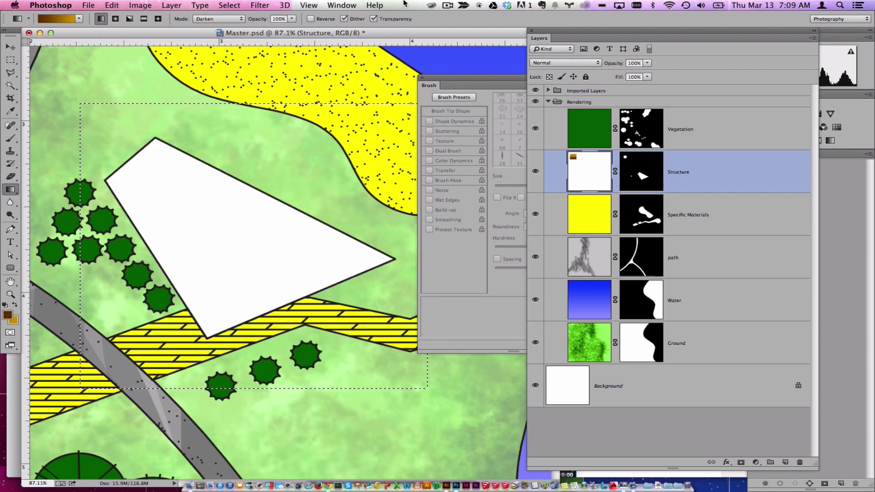
Search the available commands for "texture" and "fill" to find a way to texture the building
key(super+shift+slash)
text(f)
key(BackSpace)
text(tex)
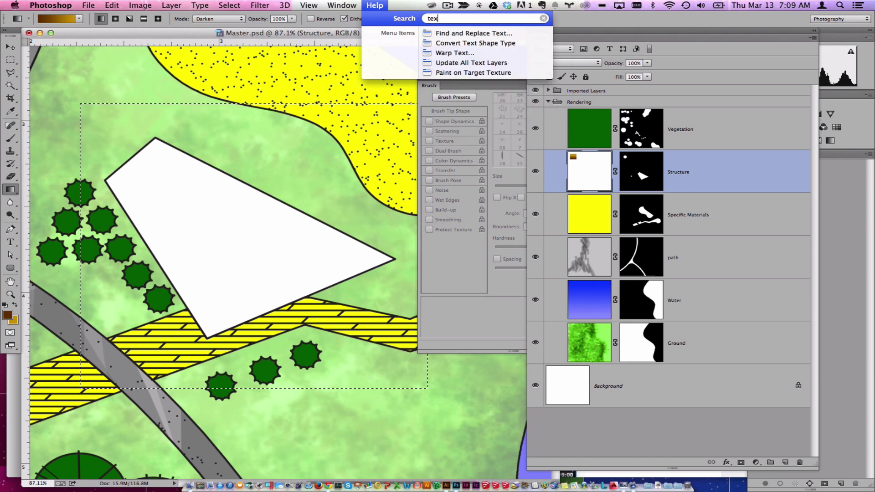
text(ture)
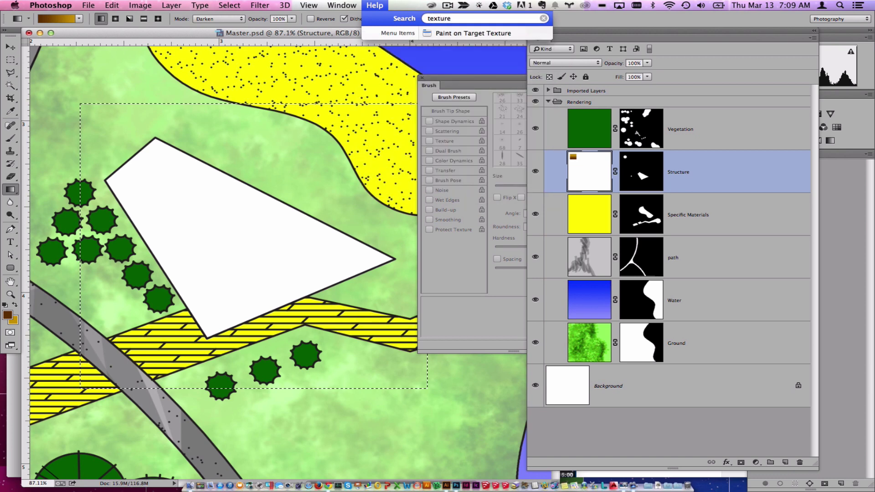
key(super+a)
text(fill)
click(400, 4)
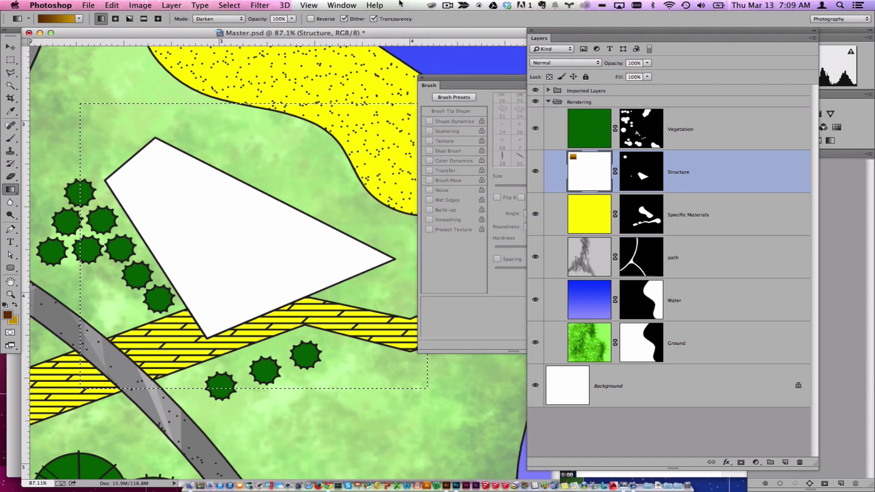
click(392, 4)
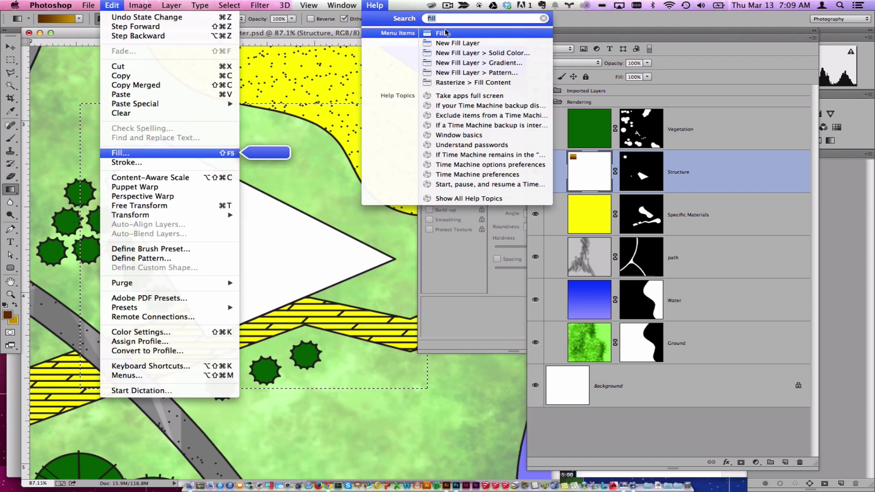
click(132, 5)
mouse_move(111, 5)
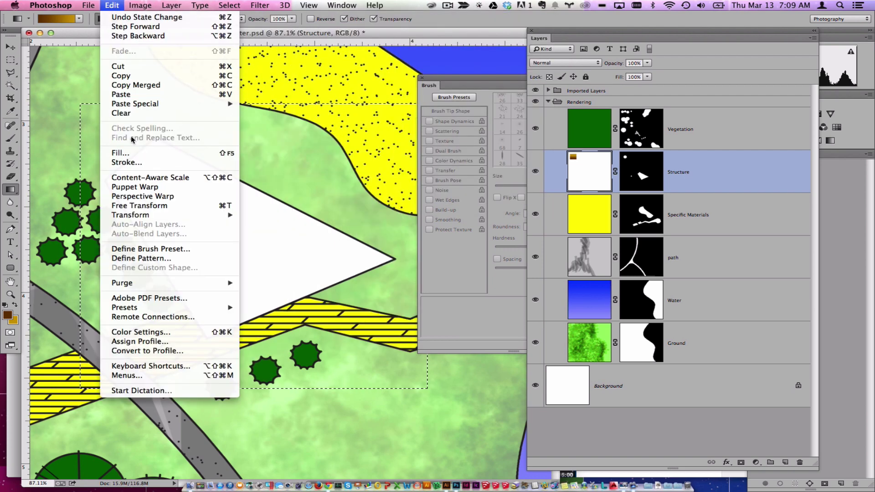
Start a Pattern fill for the selected building area and append the Artists Brushes Canvas pattern set
click(128, 153)
click(345, 122)
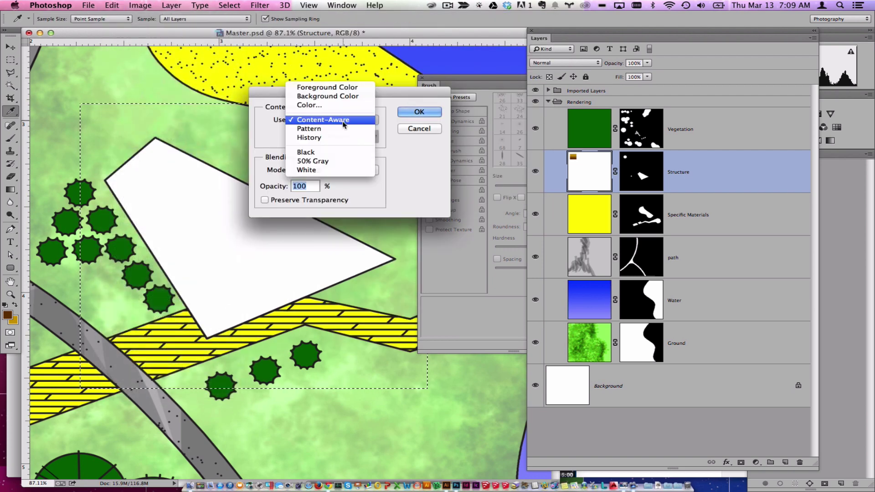
click(336, 130)
click(377, 136)
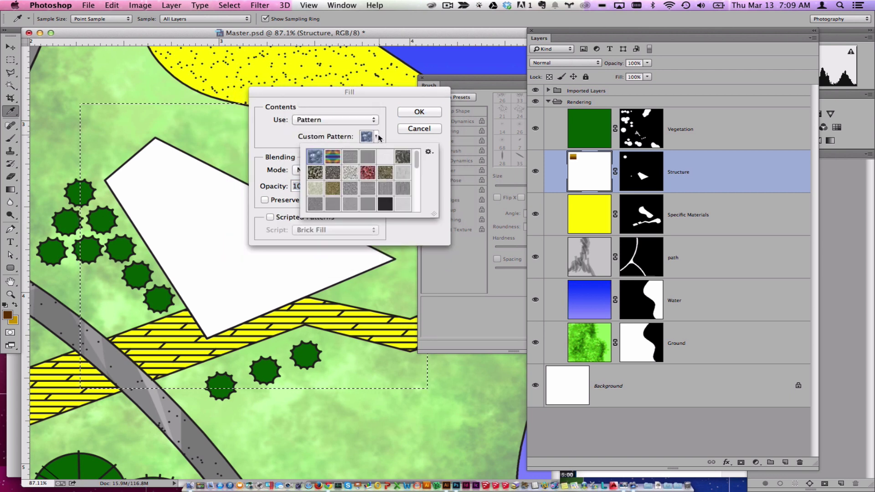
drag(417, 158, 418, 209)
click(429, 152)
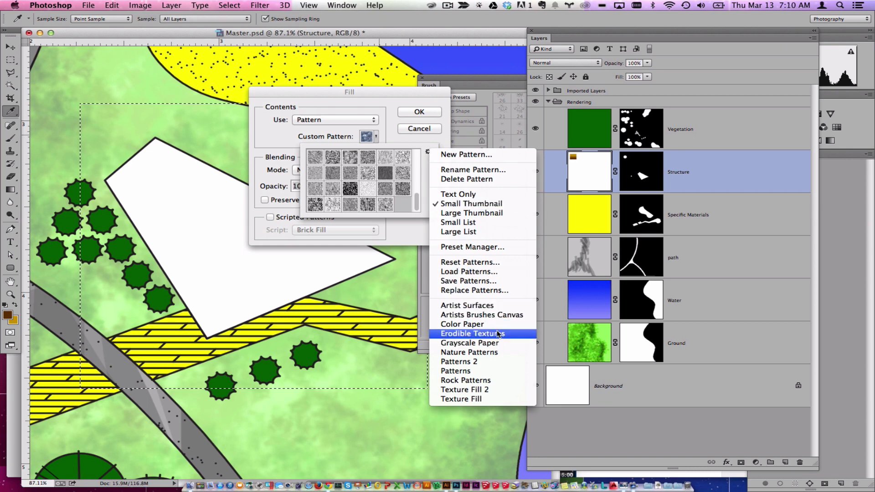
click(501, 317)
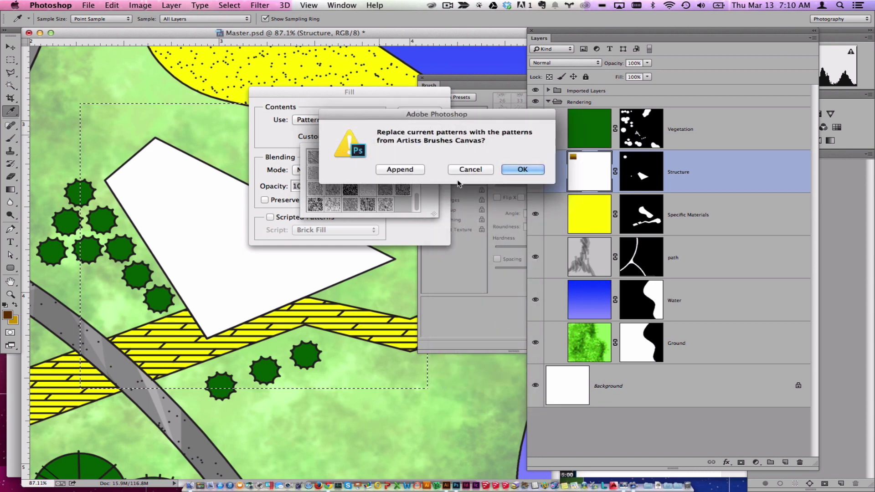
click(400, 170)
Try filling the four-sided building with the horizontally lined canvas pattern and undo the fill
drag(417, 196, 415, 205)
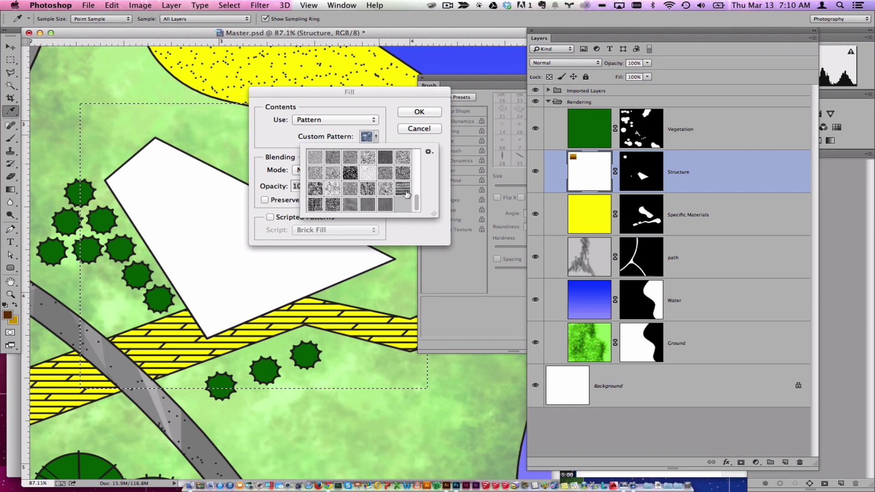
click(405, 190)
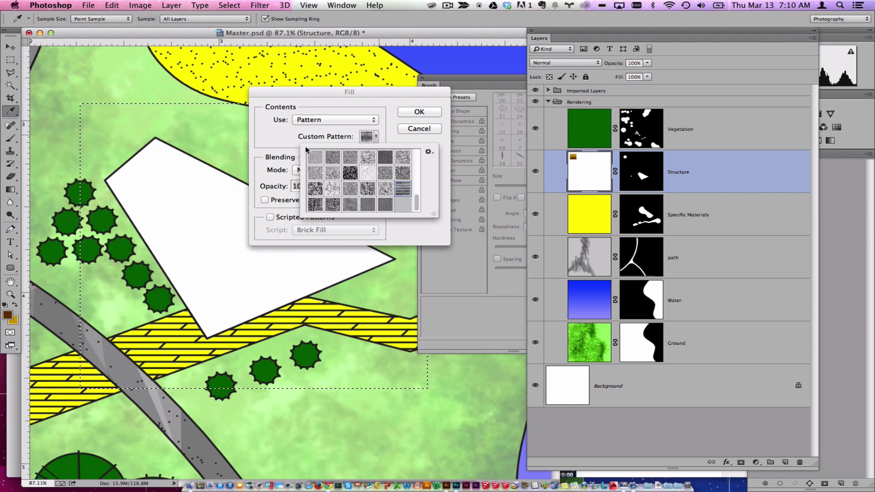
click(419, 113)
key(g)
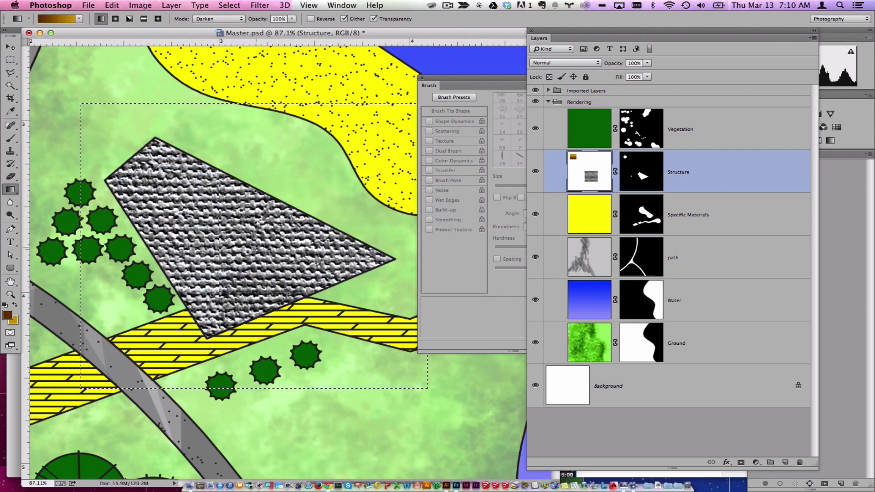
key(super+z)
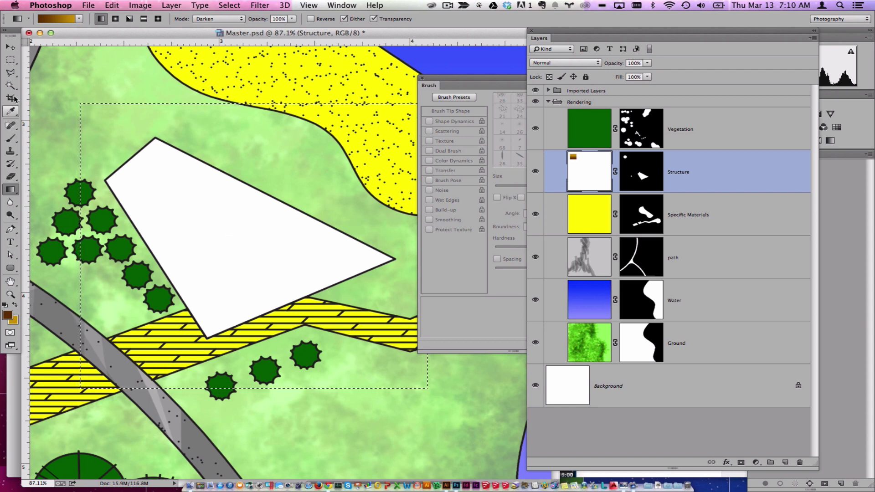
Apply the brown-to-gold gradient diagonally across the four-sided building, dark at its lower-left side, and clear the selection
drag(137, 270, 417, 110)
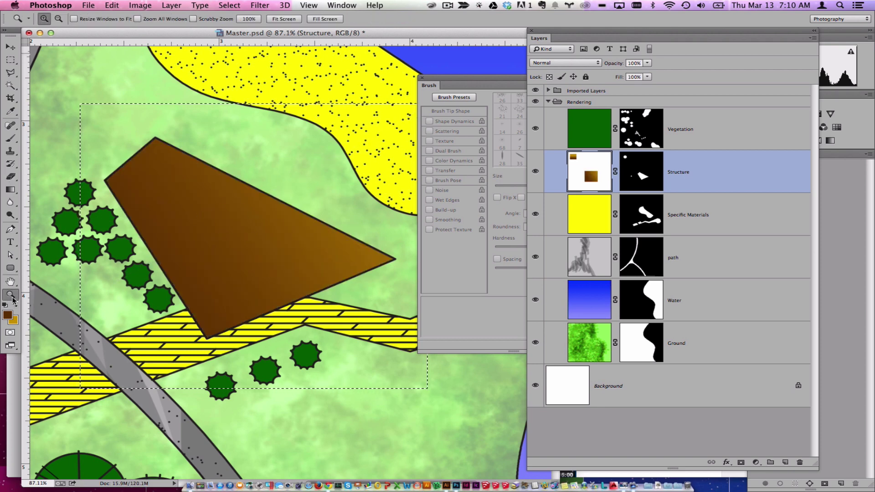
key(z)
key(ctrl+d)
Review the whole plan with the gradients on both structures
alt+click(298, 256)
alt+click(298, 256)
alt+click(298, 256)
alt+click(298, 256)
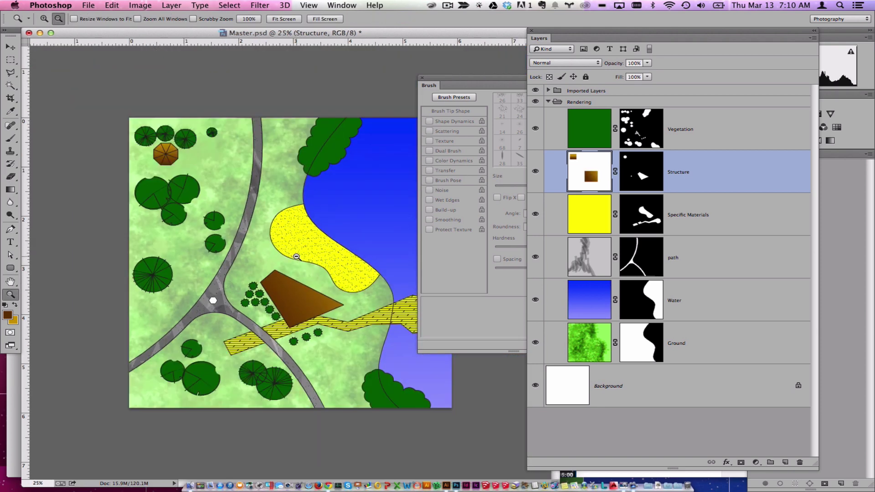
alt+click(298, 256)
alt+click(298, 256)
click(250, 288)
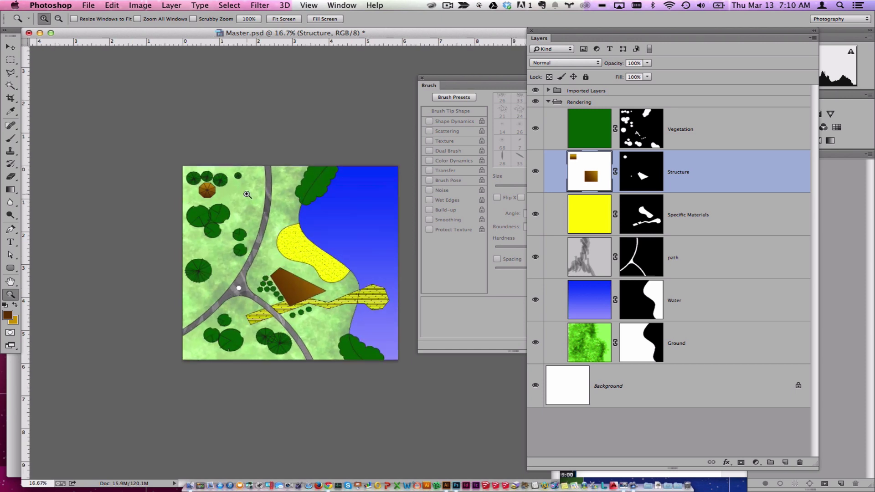
click(330, 269)
Select the Specific Materials layer and outline the dotted yellow beach area along the water with a polygonal lasso selection
click(688, 231)
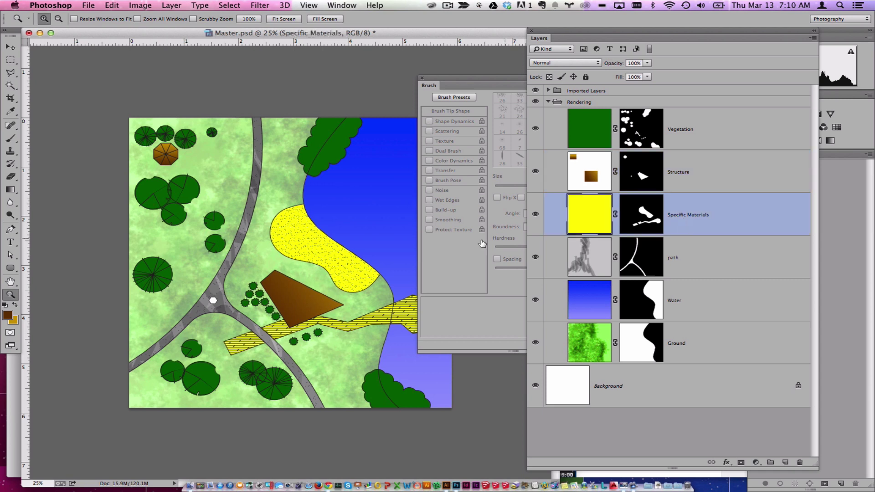
click(10, 72)
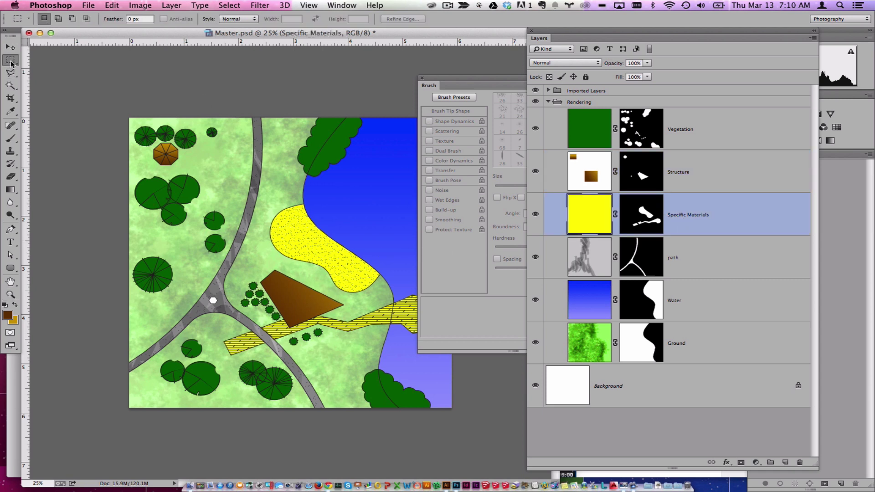
click(290, 178)
click(240, 204)
click(245, 251)
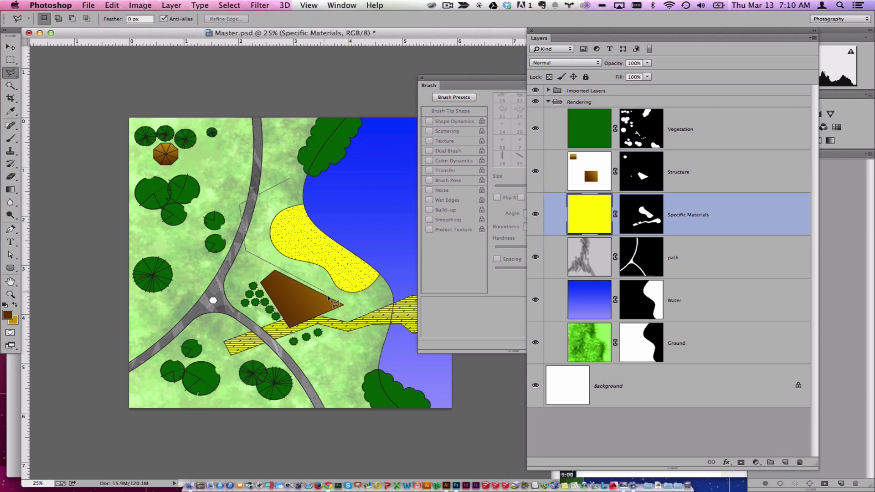
click(324, 292)
click(377, 302)
click(398, 253)
click(356, 202)
click(322, 172)
click(293, 172)
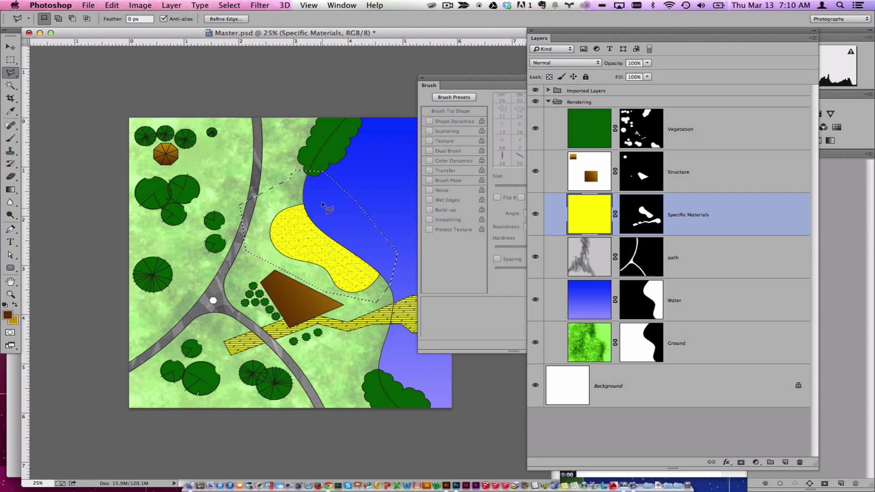
Spread out the Brush, Brush Presets and Layers windows so each is accessible, keeping the Specific Materials layer active
drag(453, 83, 236, 84)
mouse_move(556, 34)
mouse_down()
mouse_move(563, 74)
mouse_move(622, 199)
mouse_up()
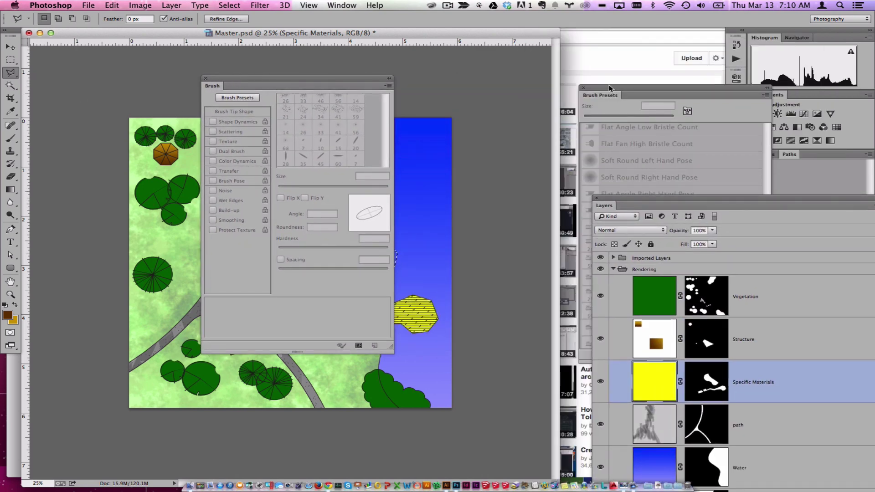
mouse_move(609, 87)
mouse_down()
mouse_move(517, 78)
mouse_move(428, 85)
mouse_up()
drag(624, 200, 606, 45)
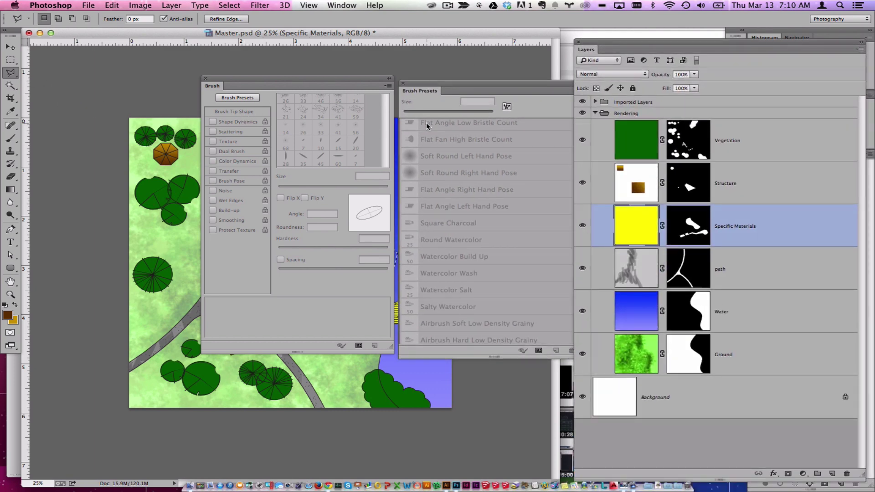
click(727, 194)
click(739, 234)
drag(297, 80, 279, 105)
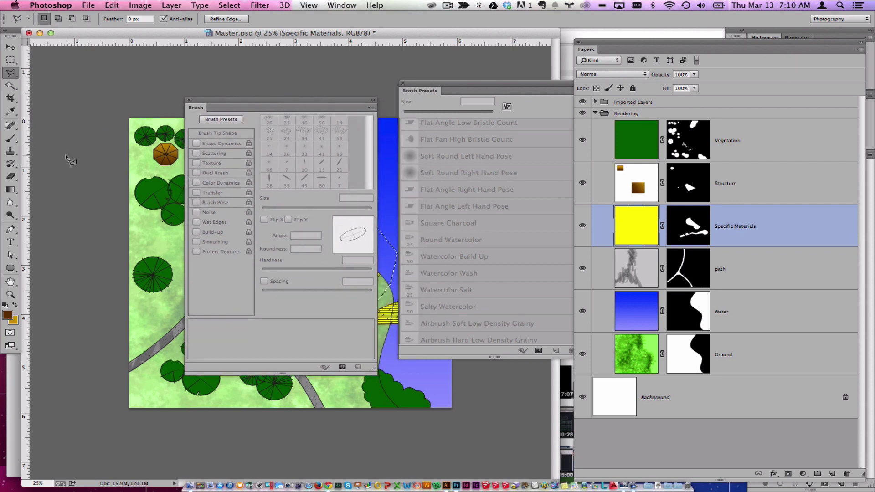
Set up the Brush tool with the rough 21 px charcoal tip, Shape Dynamics on, and Scattering at 535% on both axes
click(11, 138)
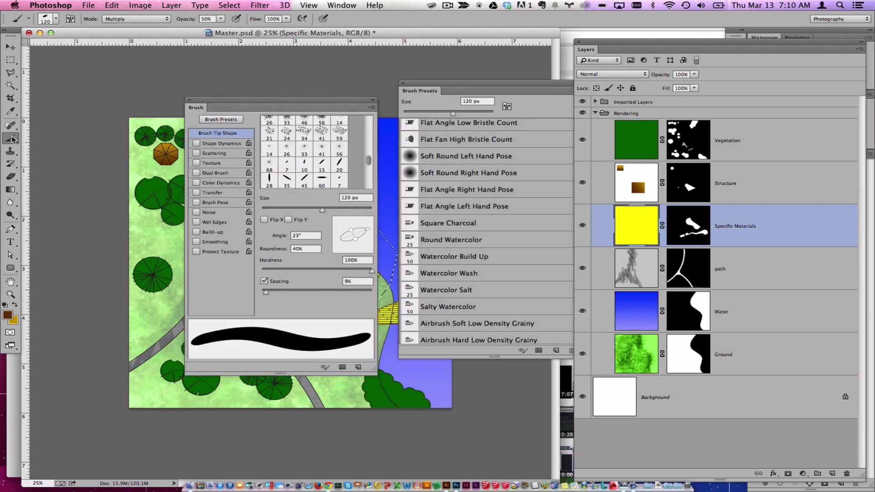
click(321, 132)
click(270, 132)
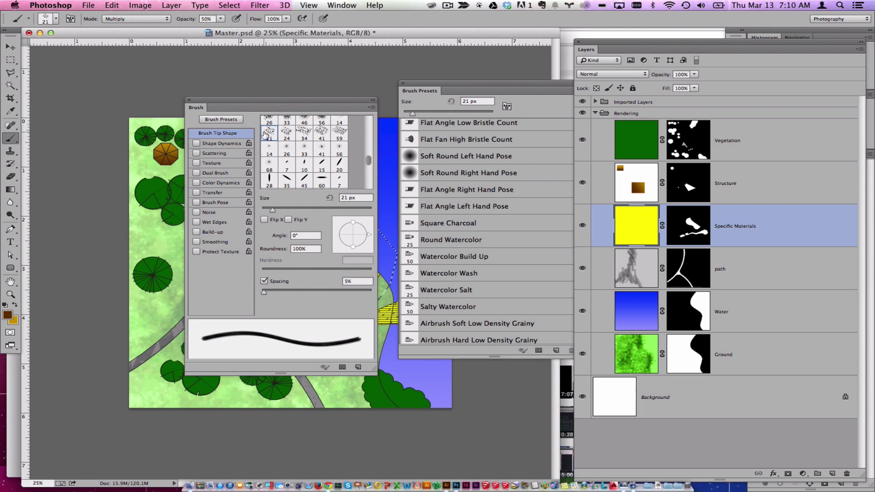
click(221, 144)
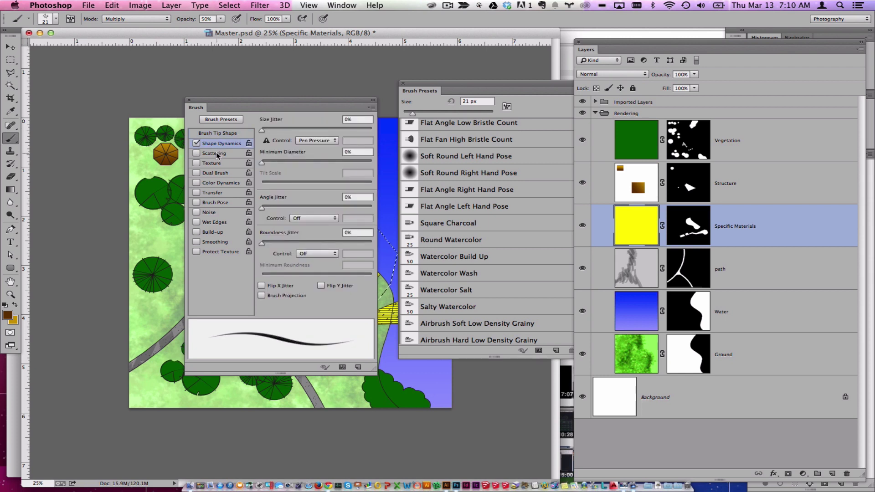
click(218, 154)
mouse_move(306, 130)
mouse_down()
mouse_move(317, 138)
mouse_move(321, 130)
mouse_up()
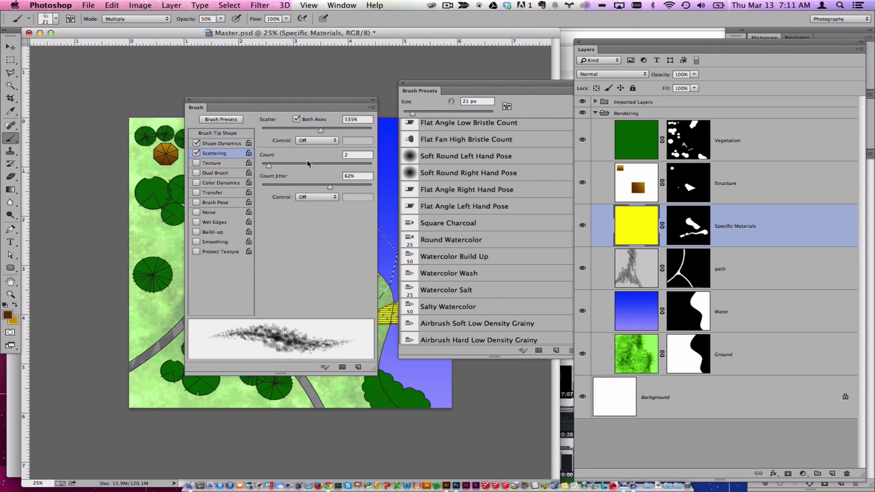
Try a scattered brown brush stroke on the beach beside the water and undo it
drag(335, 103, 240, 104)
drag(316, 233, 307, 210)
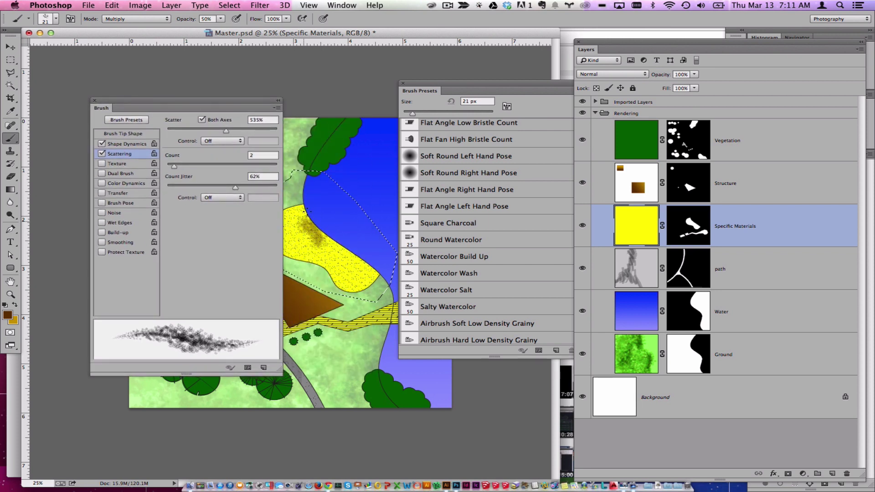
key(super+z)
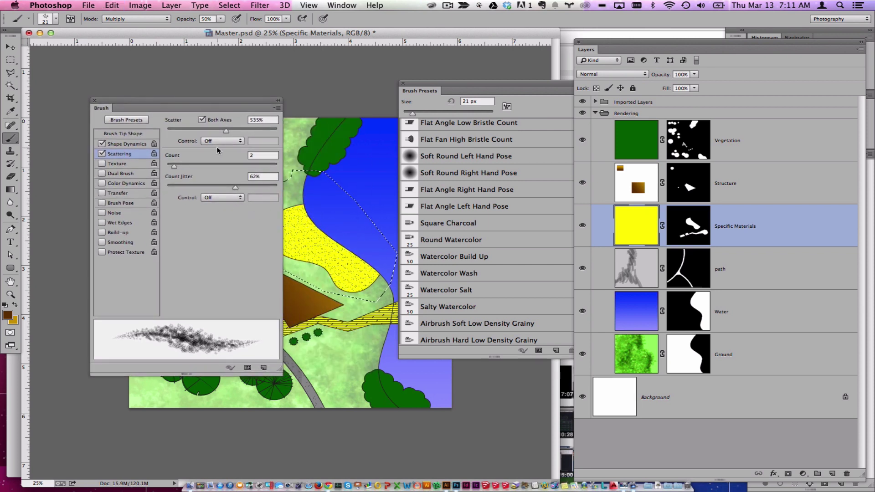
Raise the brush scatter to 762% and stipple brown shading over the beach, densest along its water edge
drag(225, 131, 252, 132)
drag(322, 236, 340, 248)
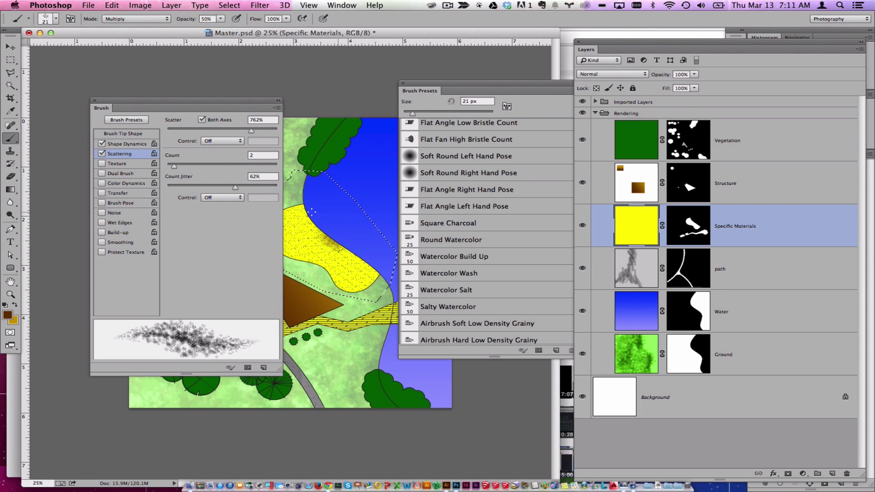
drag(302, 209, 367, 265)
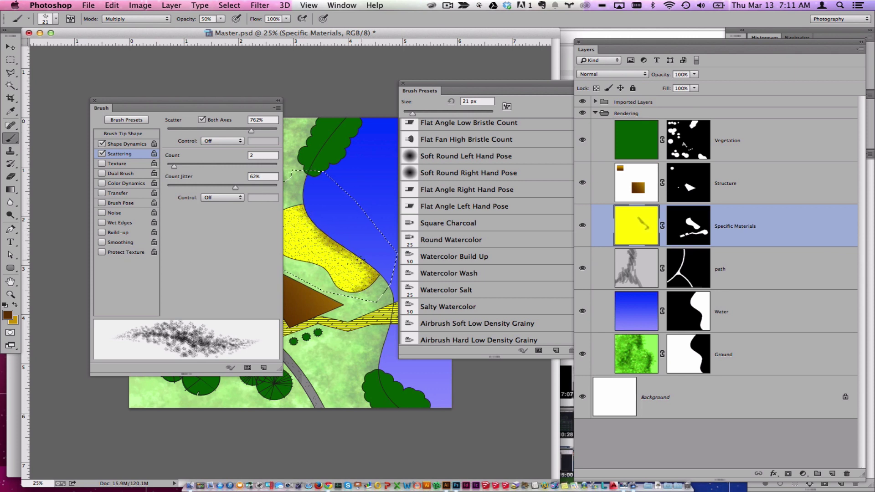
drag(297, 208, 319, 240)
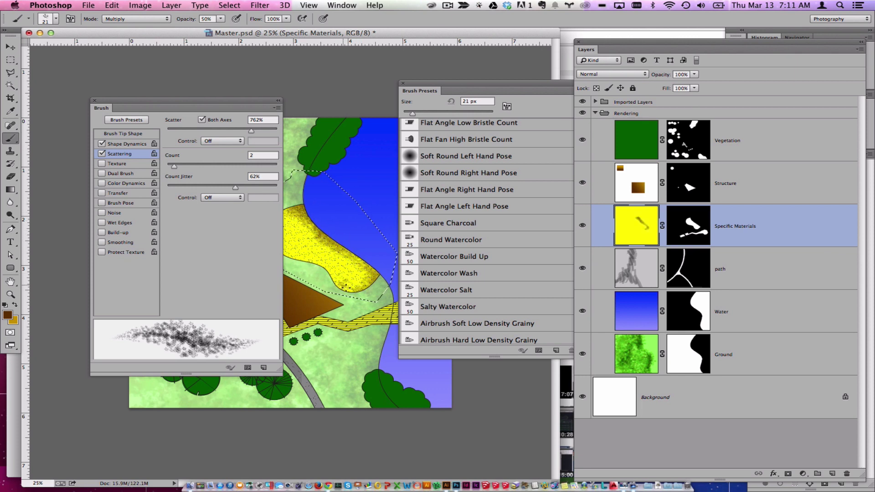
drag(259, 104, 197, 105)
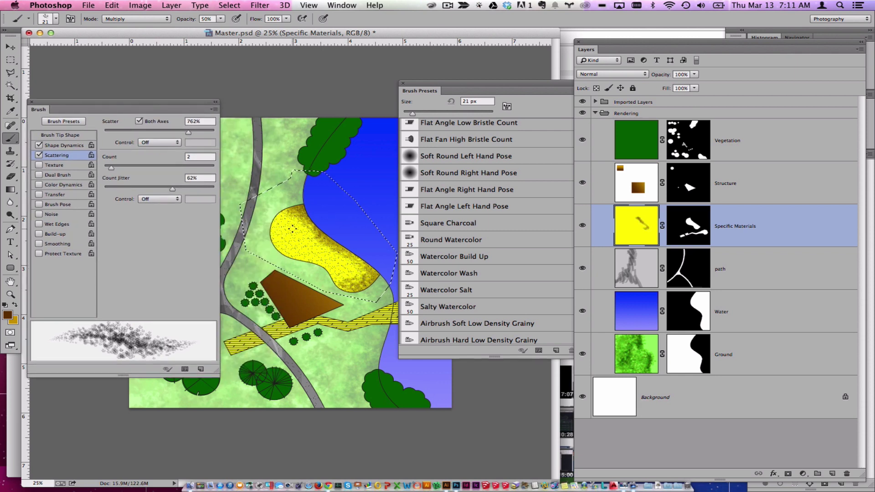
mouse_move(322, 251)
mouse_down()
mouse_move(351, 256)
mouse_move(366, 276)
mouse_move(347, 252)
mouse_move(343, 262)
mouse_move(281, 224)
mouse_move(274, 231)
mouse_move(284, 220)
mouse_up()
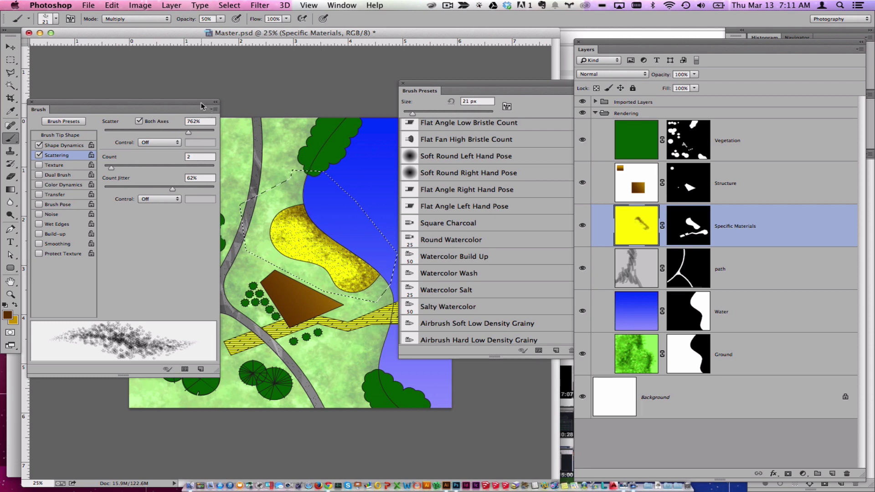
Clear the beach selection and outline the lined yellow boardwalk and its pier end with a polygonal lasso selection
drag(424, 88, 527, 90)
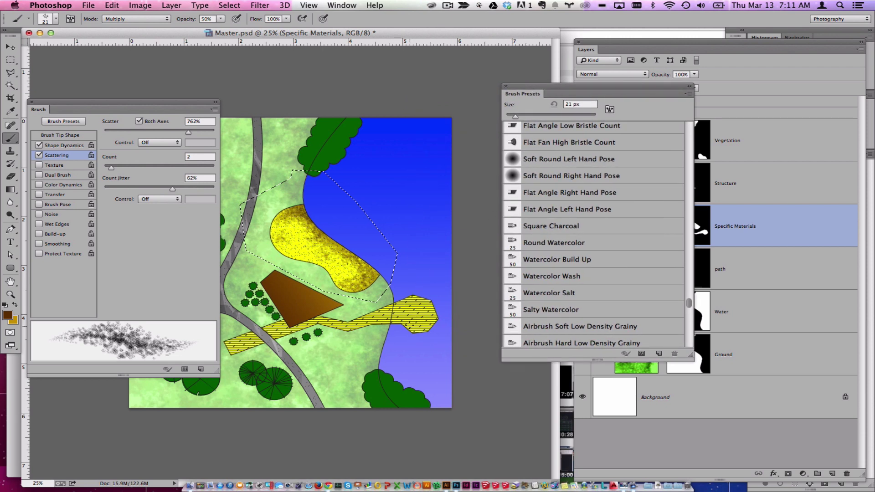
key(super+d)
drag(606, 92, 555, 87)
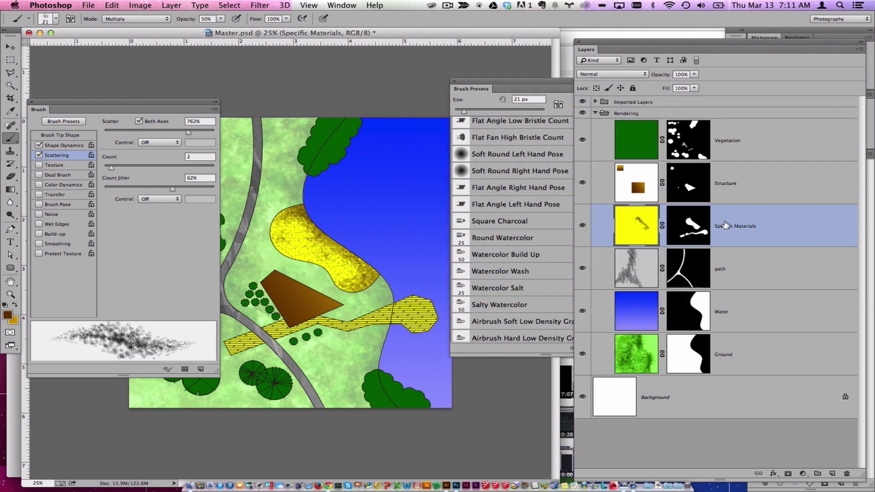
click(12, 73)
click(425, 382)
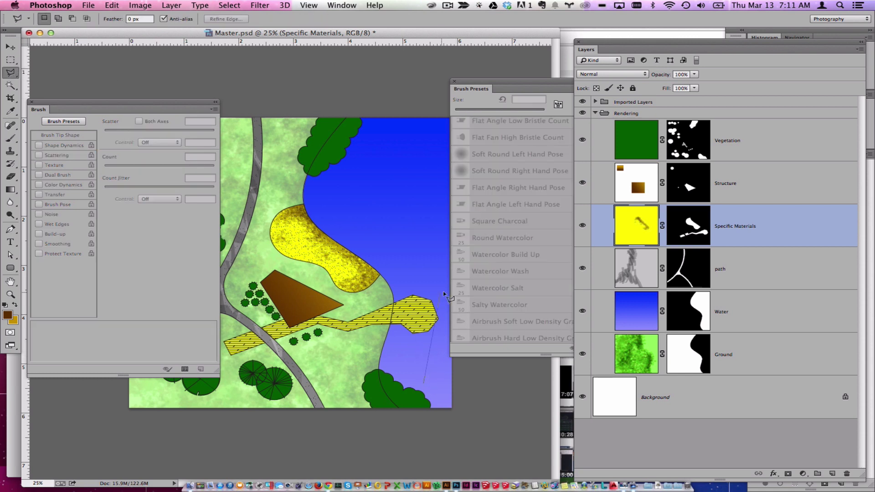
click(344, 303)
click(245, 302)
click(221, 330)
click(220, 368)
click(274, 395)
click(338, 394)
click(393, 371)
double_click(402, 381)
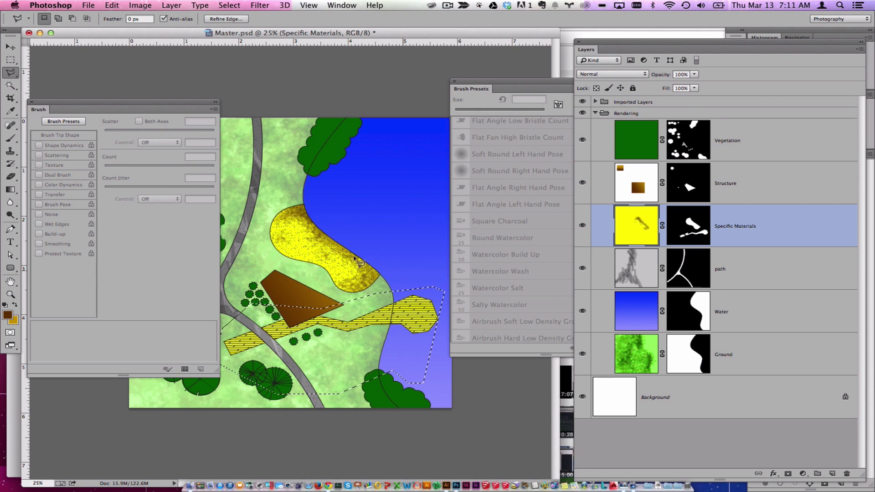
Choose the Flat 45 px brush preset, enlarge it to 80 px, and undo the test stroke on the boardwalk
click(12, 137)
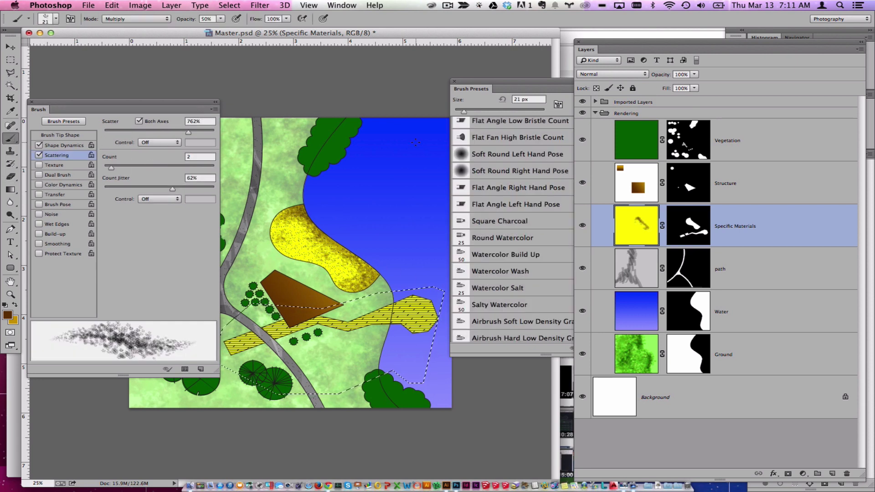
scroll(513, 198, up, 15)
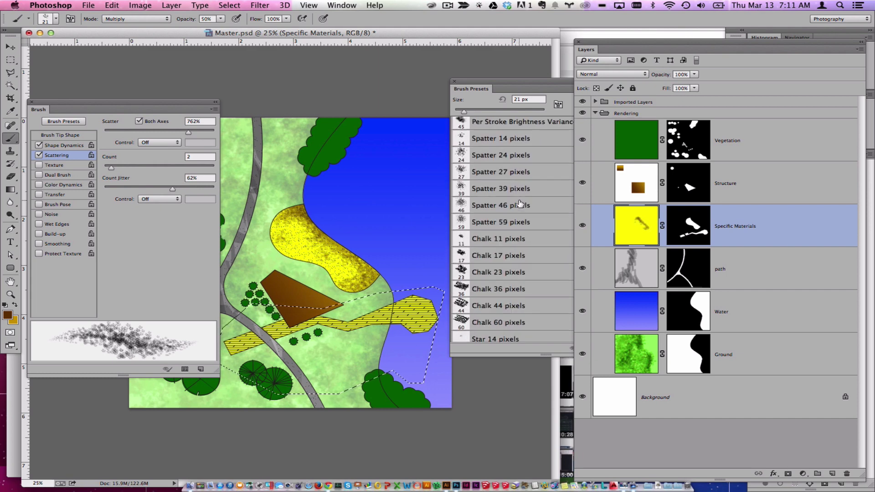
scroll(518, 196, down, 15)
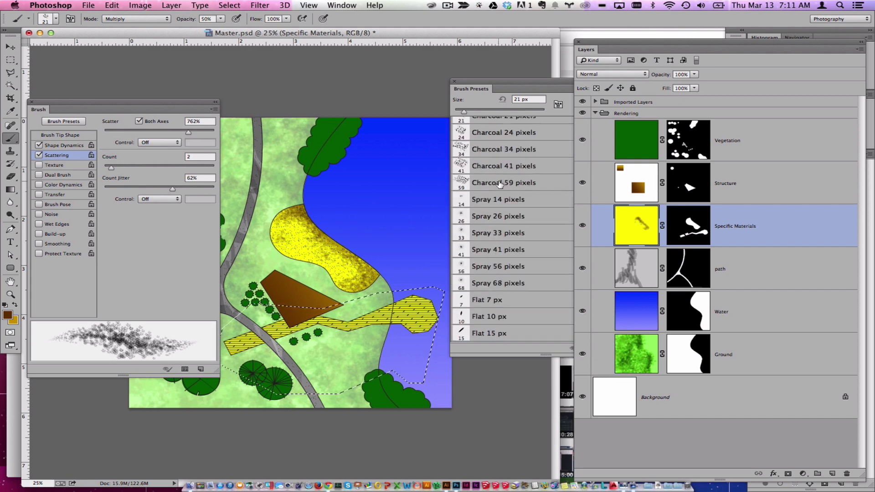
click(494, 196)
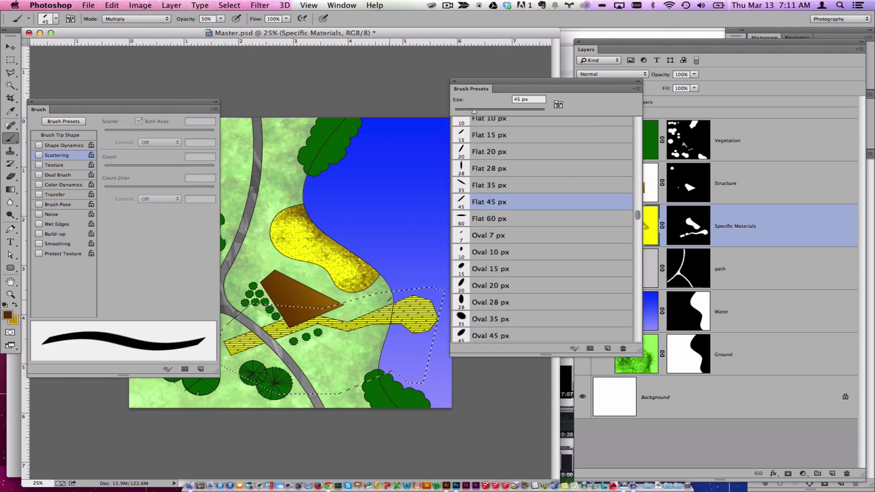
key(bracketright)
key(bracketright)
key(bracketright)
key(bracketright)
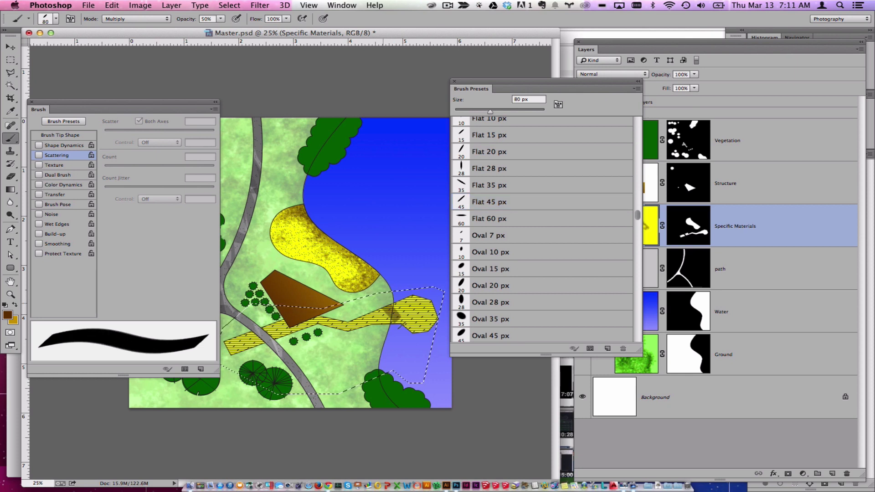
key(super+z)
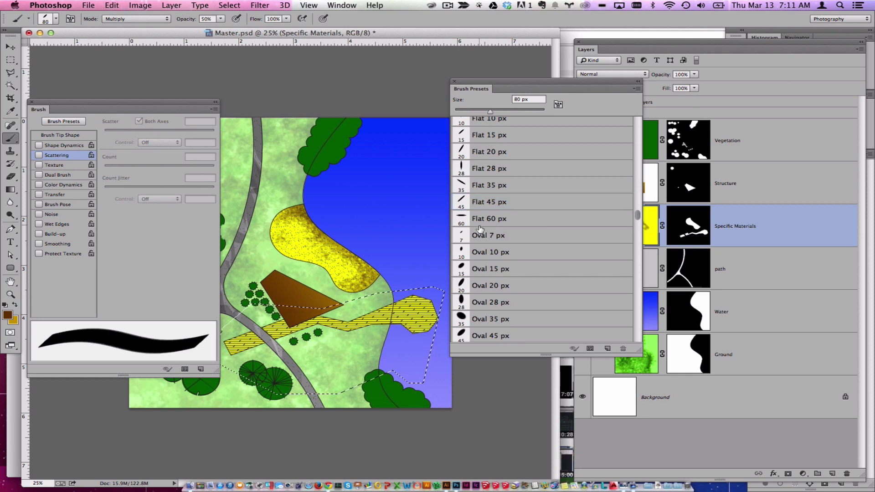
Shade the boardwalk brown with the flat brush at 600 px and 20% opacity, and clear the selection
key(bracketright)
key(bracketright)
key(bracketright)
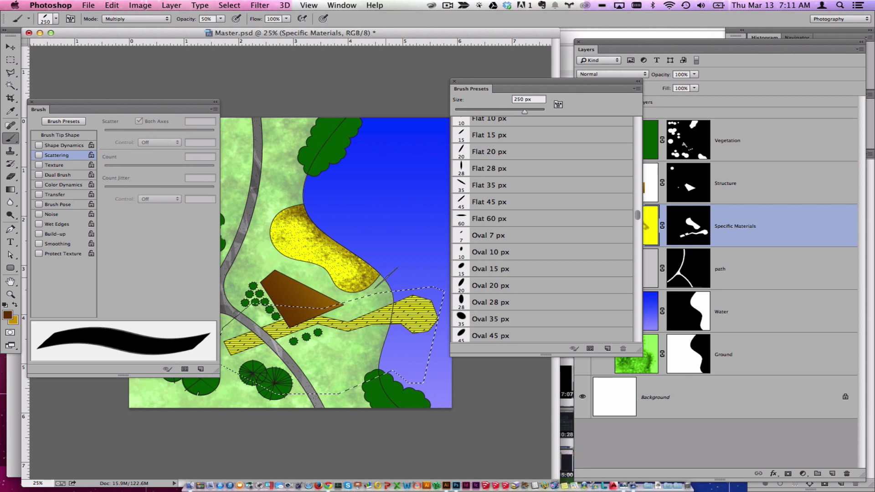
key(bracketright)
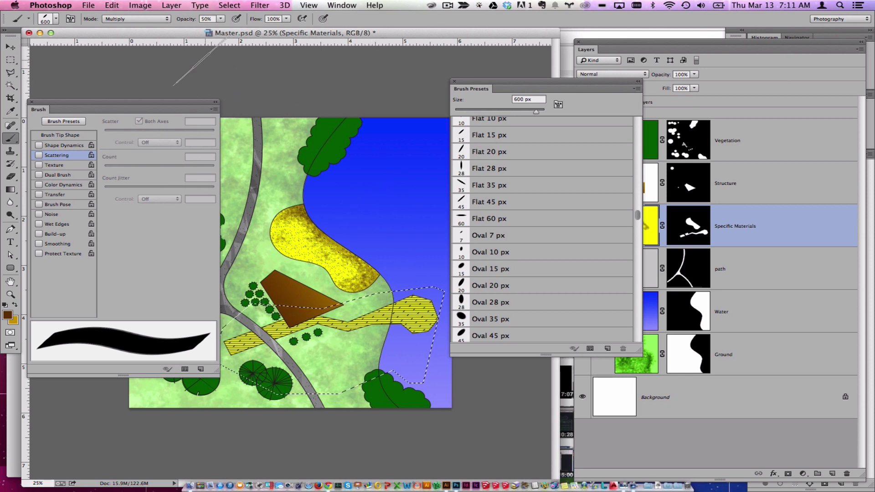
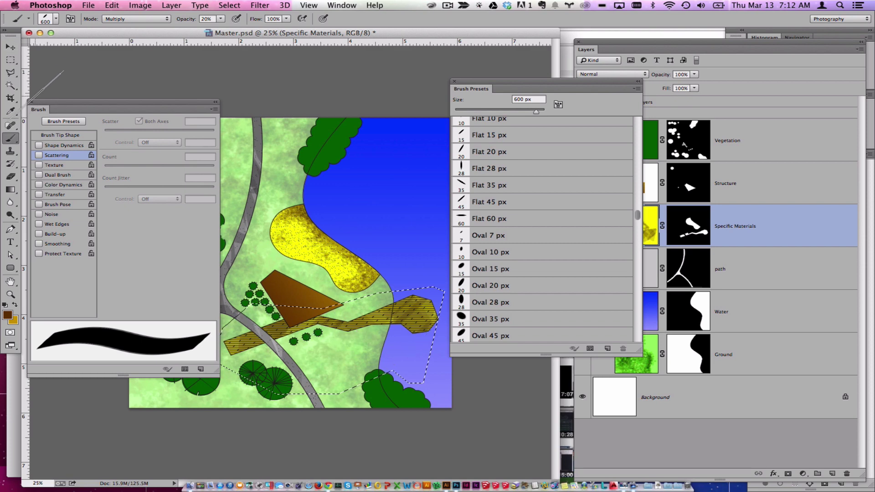
mouse_move(133, 107)
mouse_down()
mouse_move(506, 97)
mouse_move(667, 118)
mouse_up()
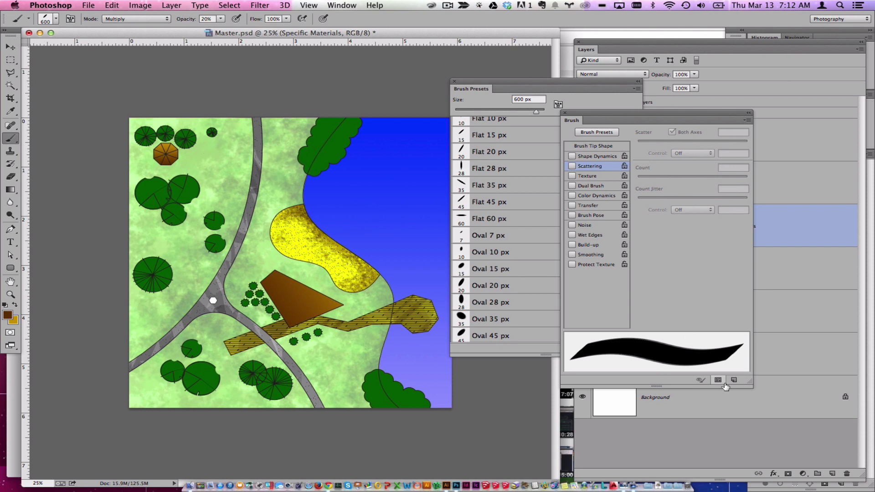
click(748, 390)
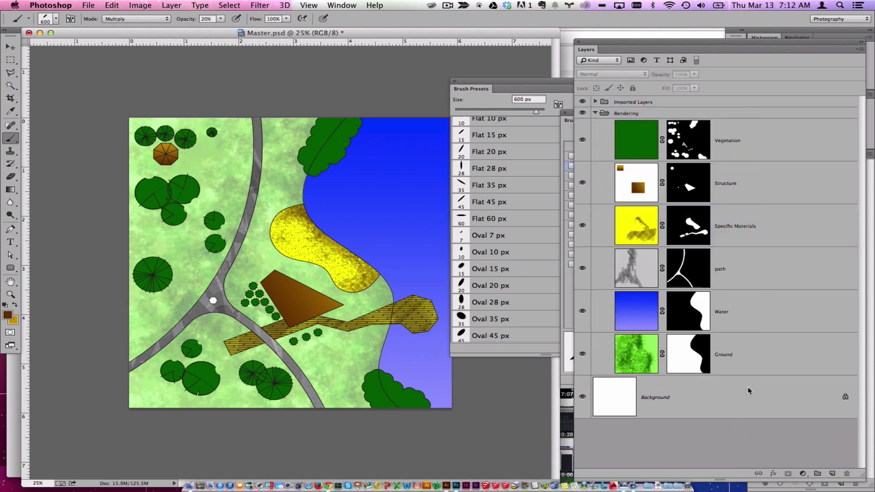
Reset the foreground and background to white and black, and fill the Vegetation layer's image with white, leaving its mask untouched
click(692, 144)
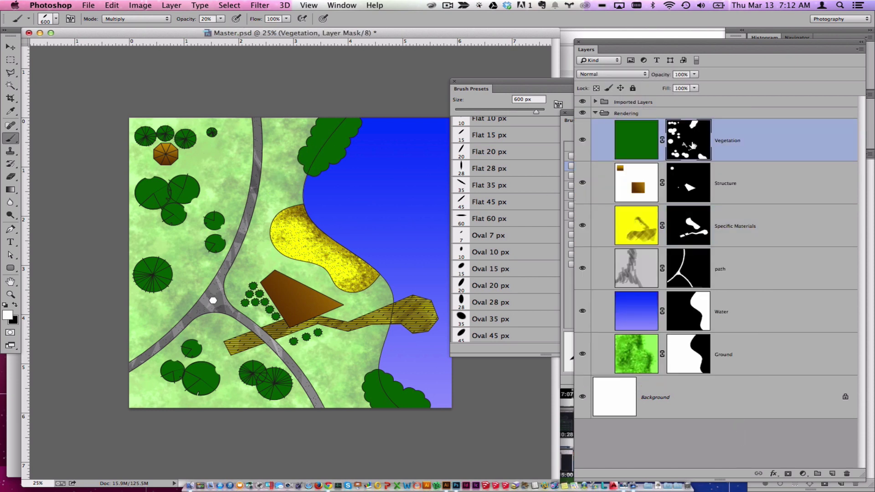
click(646, 145)
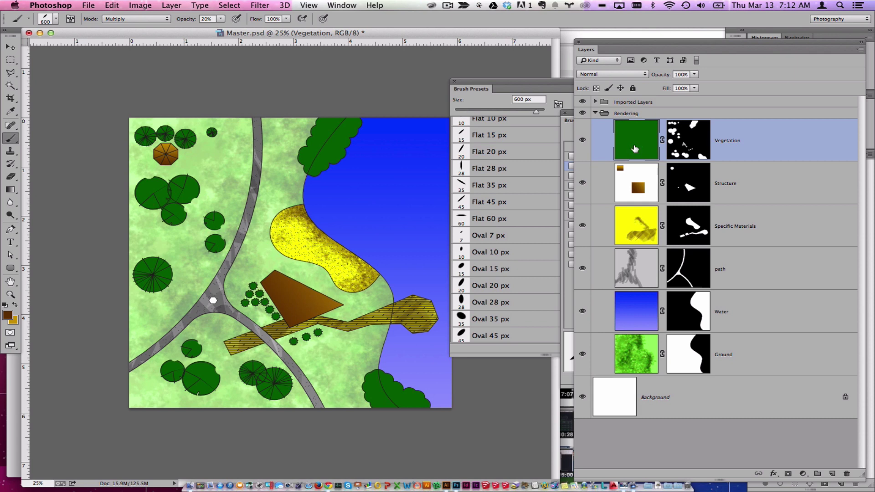
click(7, 305)
click(15, 305)
key(alt+BackSpace)
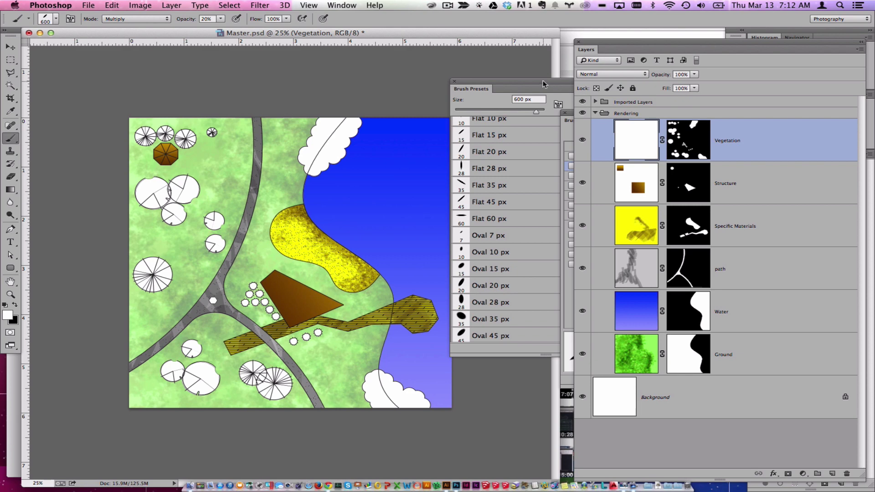
Browse the brush presets alongside the brush settings, and choose the textured 50 px brush tip shape
drag(544, 83, 424, 83)
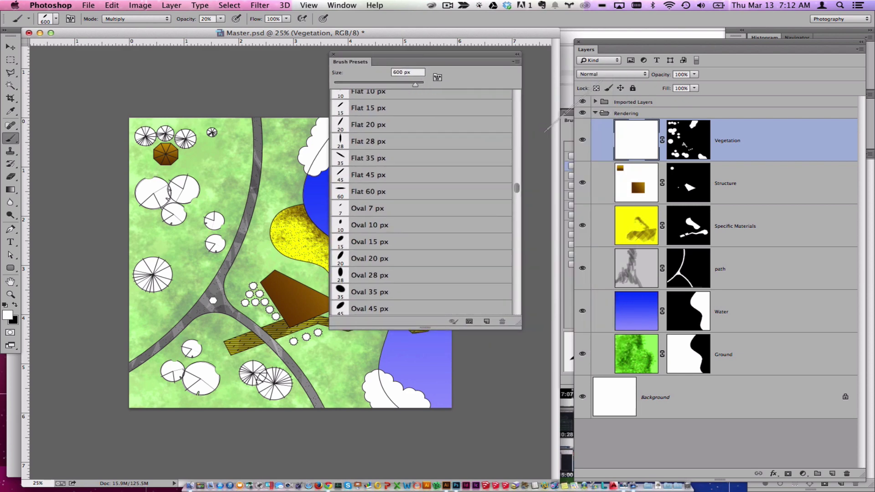
click(569, 120)
drag(581, 117, 448, 75)
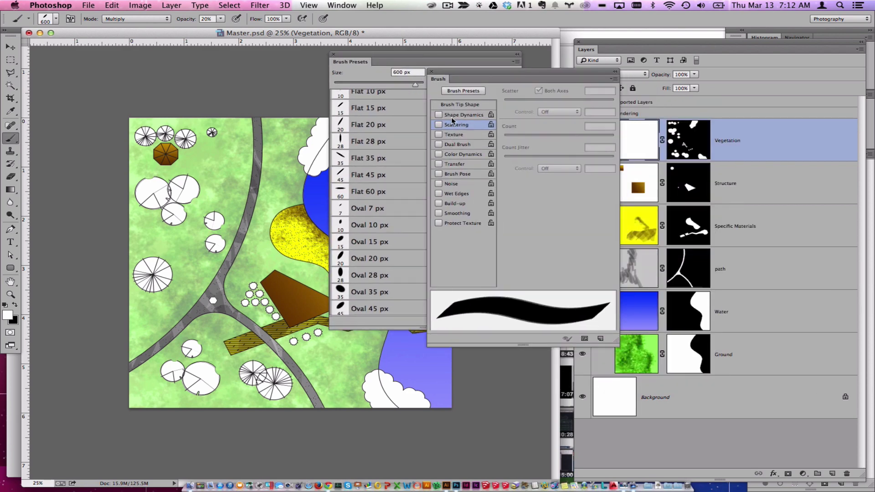
scroll(373, 237, down, 15)
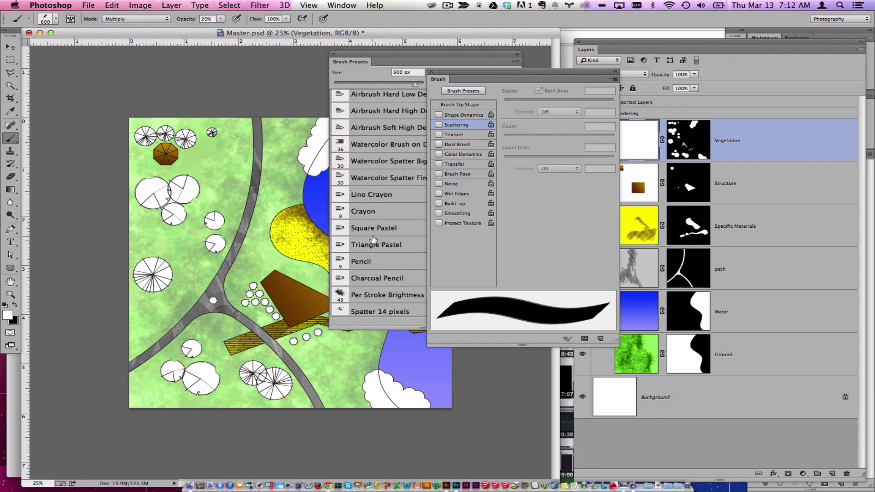
scroll(373, 239, down, 20)
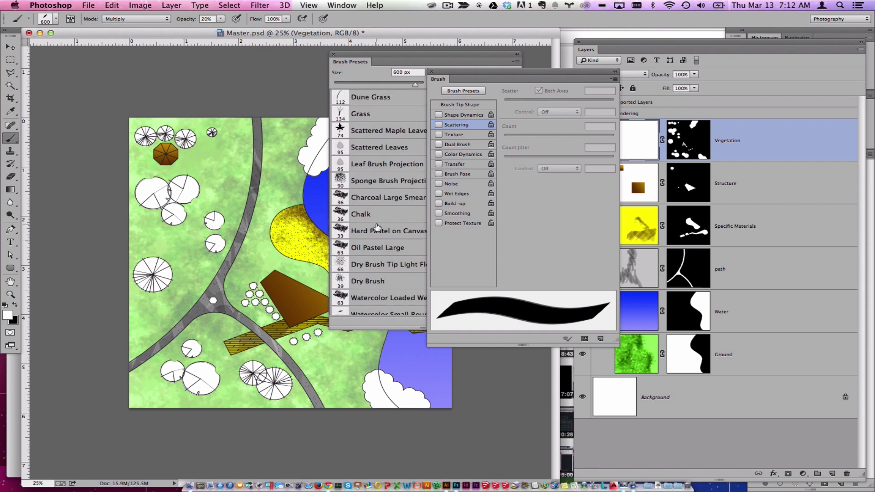
scroll(378, 228, down, 10)
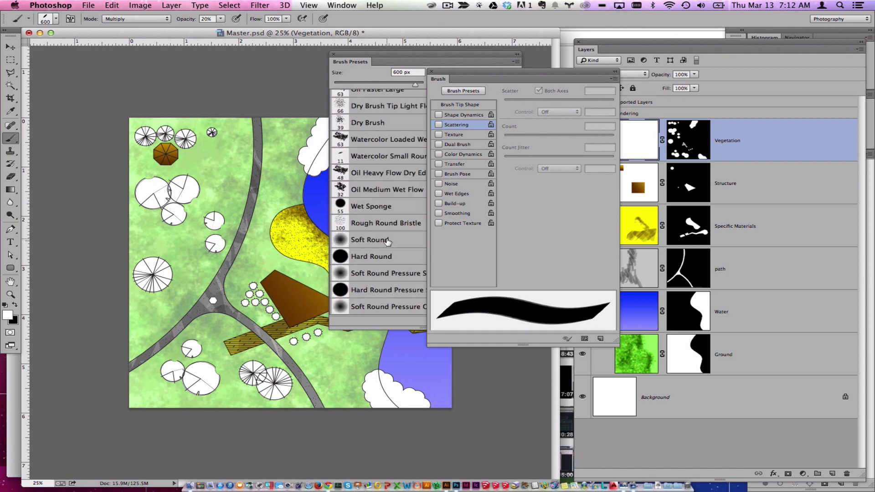
scroll(387, 241, down, 15)
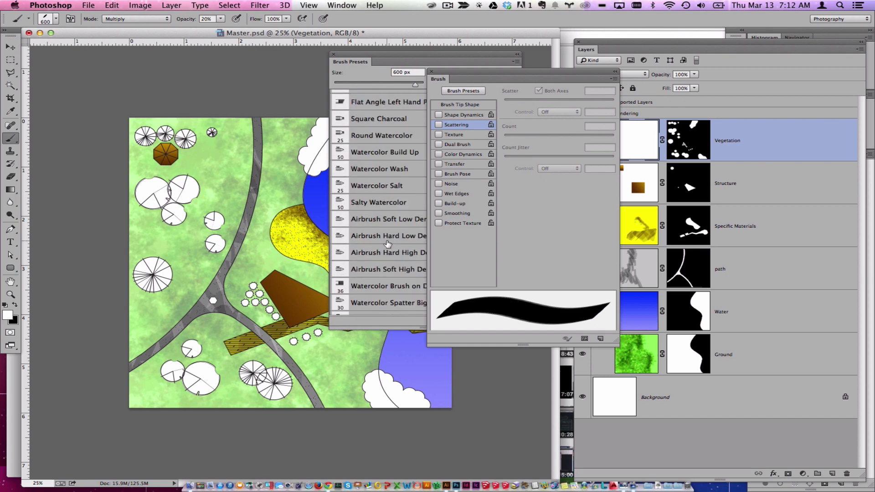
scroll(388, 243, down, 15)
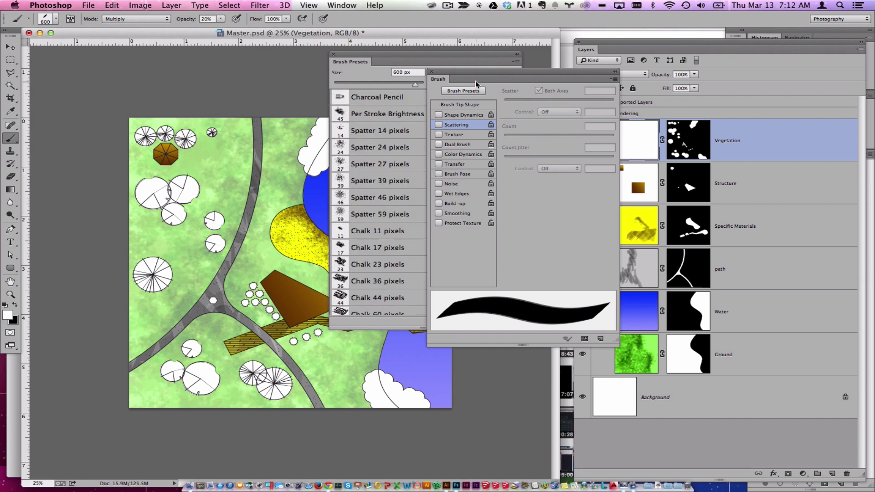
click(462, 105)
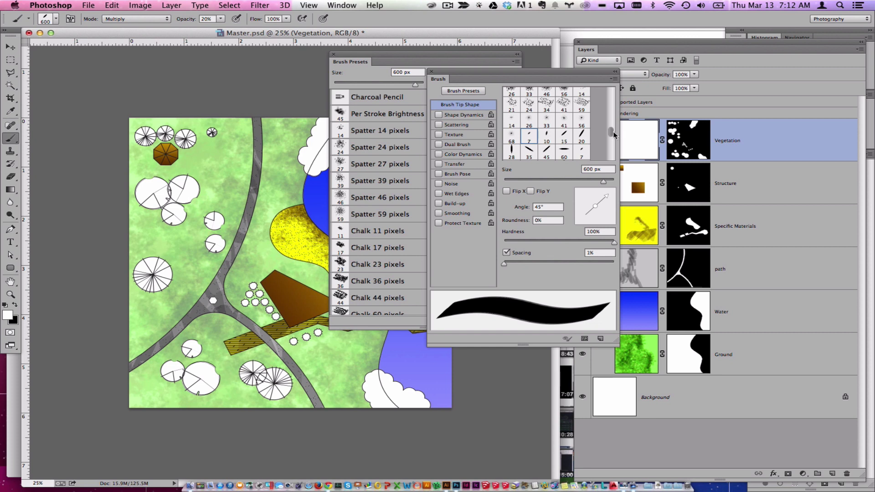
mouse_move(612, 132)
mouse_down()
mouse_move(609, 160)
mouse_move(621, 124)
mouse_move(602, 114)
mouse_up()
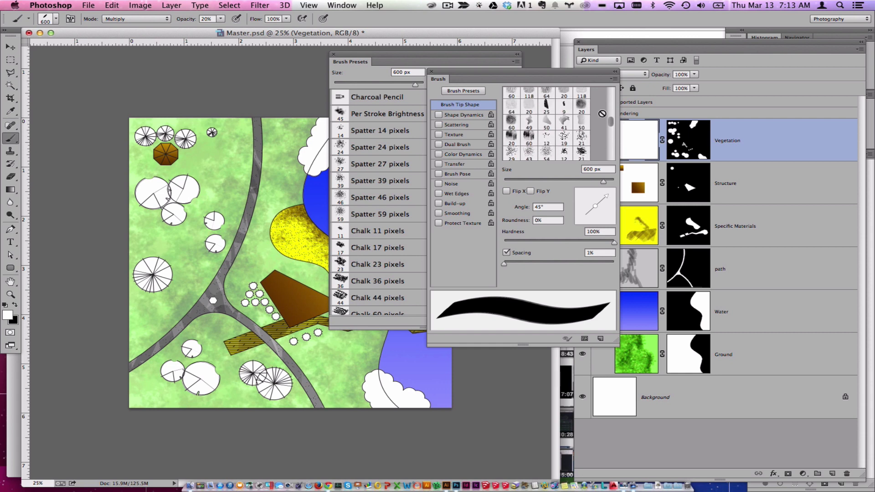
click(550, 122)
Enable Shape Dynamics with 100% size jitter and maximum angle jitter, and Scattering at 302% on both axes
click(461, 117)
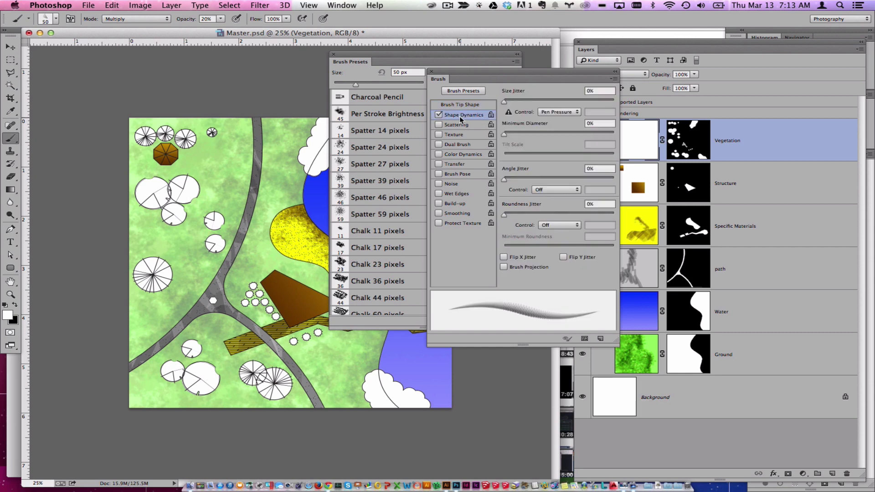
drag(531, 101, 621, 104)
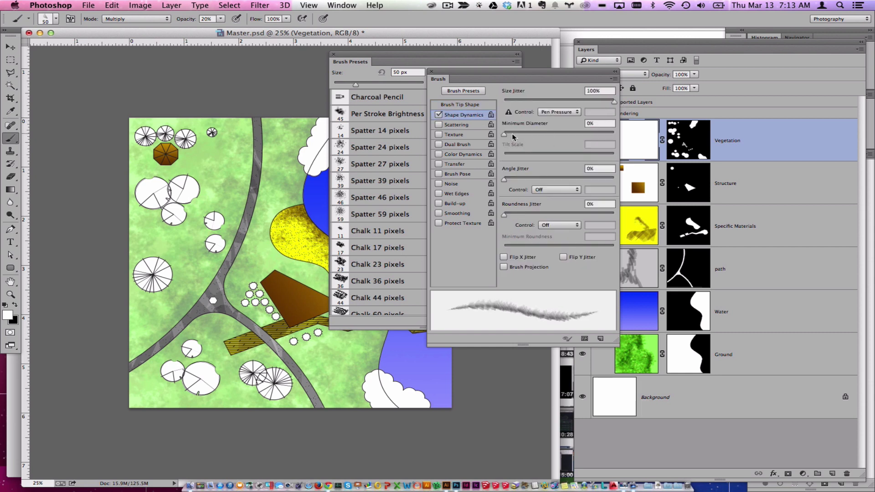
drag(504, 179, 655, 182)
click(453, 126)
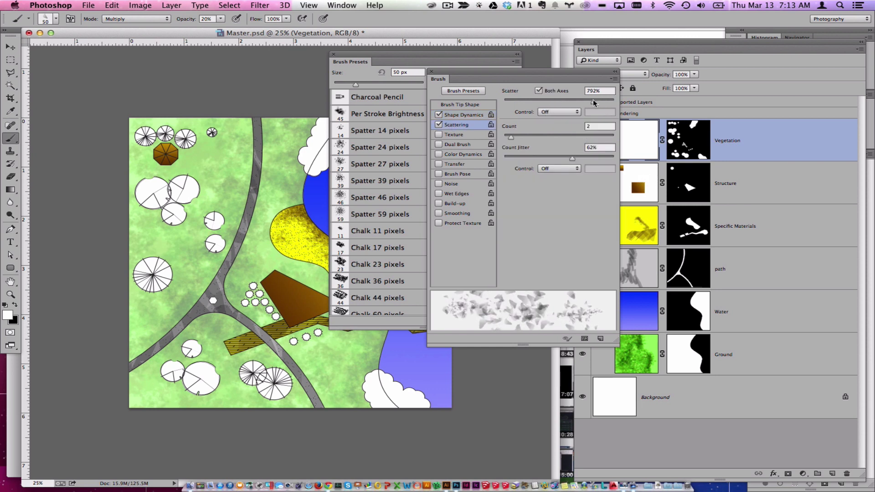
drag(588, 101, 537, 104)
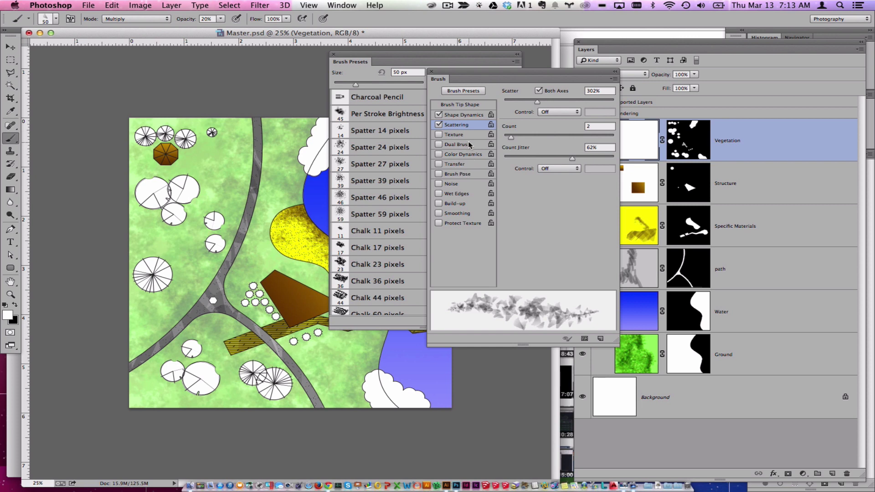
Enable Color Dynamics for the brush with hue, saturation and brightness jitter each at 8%
click(470, 156)
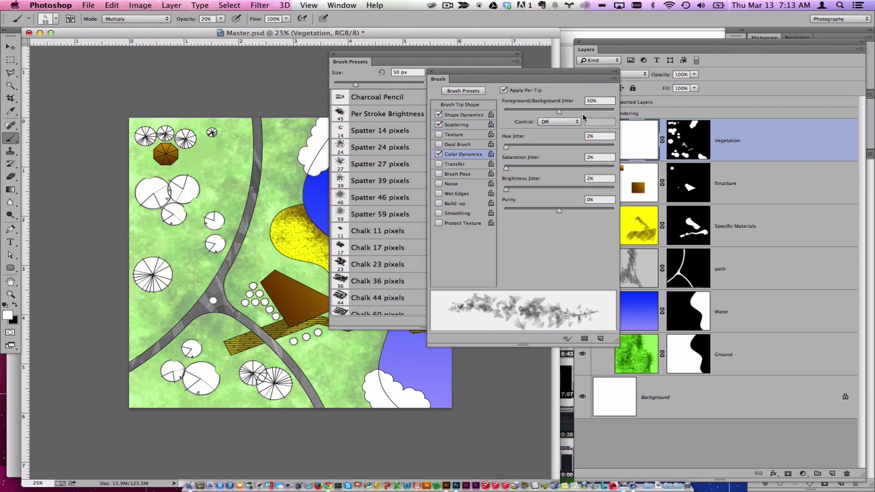
click(596, 136)
text(8)
key(Tab)
text(8)
key(Tab)
text(8)
key(Tab)
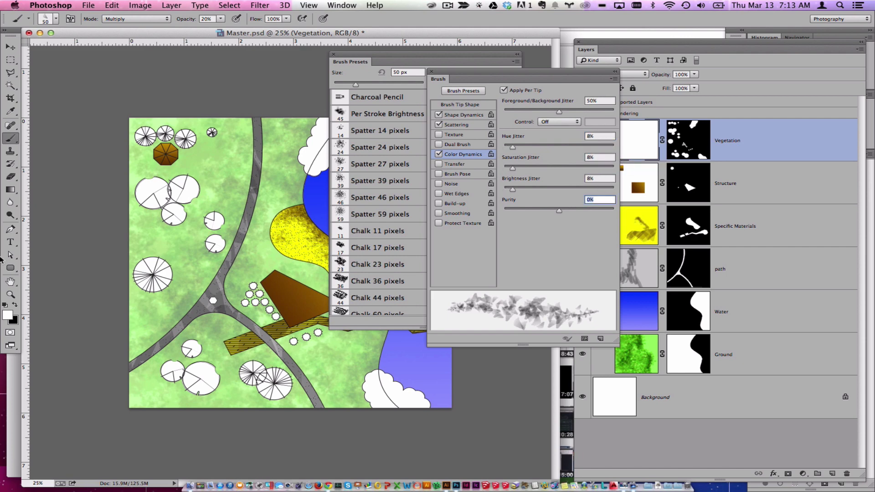
Set the background color to a medium green and the foreground color to dark green 006600
click(9, 316)
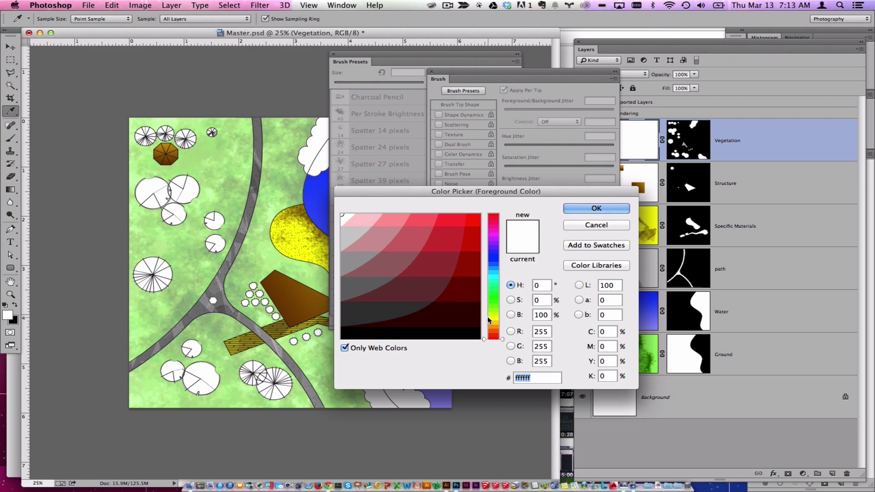
click(497, 301)
click(478, 265)
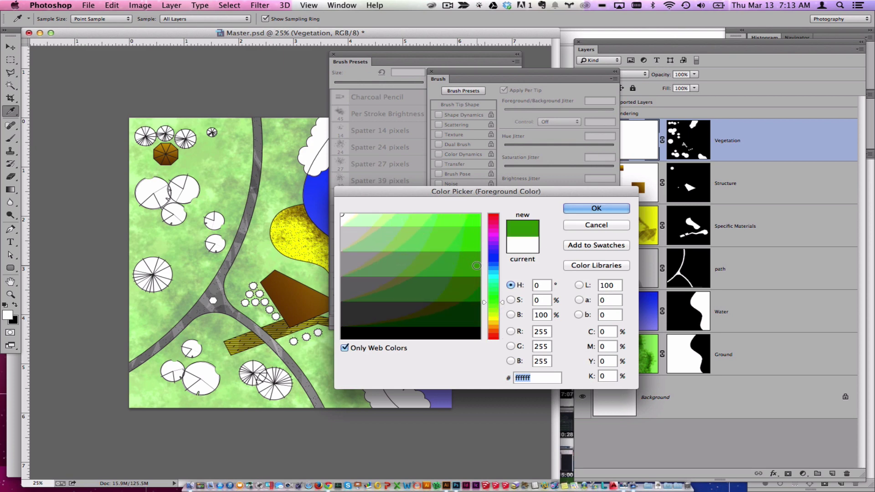
click(595, 209)
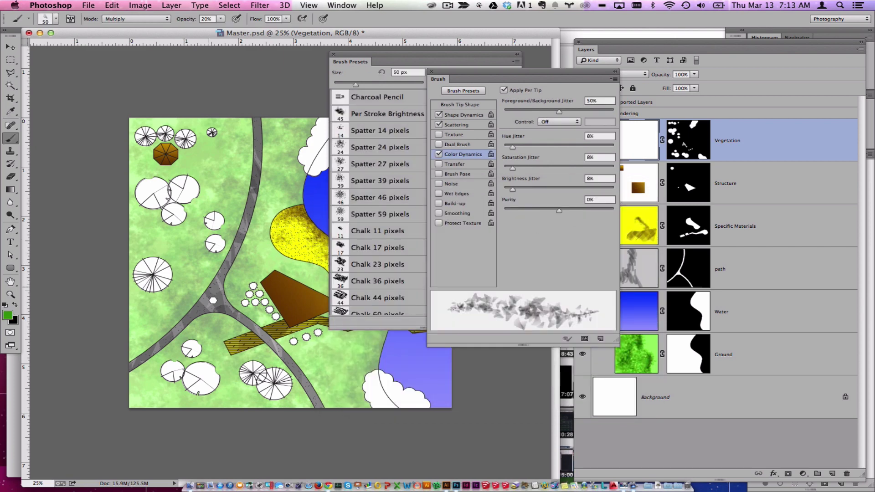
click(15, 305)
click(7, 314)
click(496, 293)
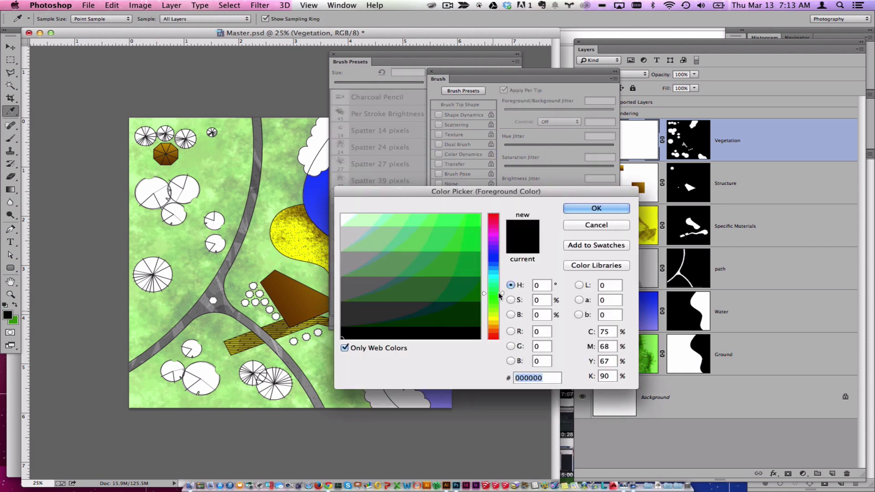
click(475, 296)
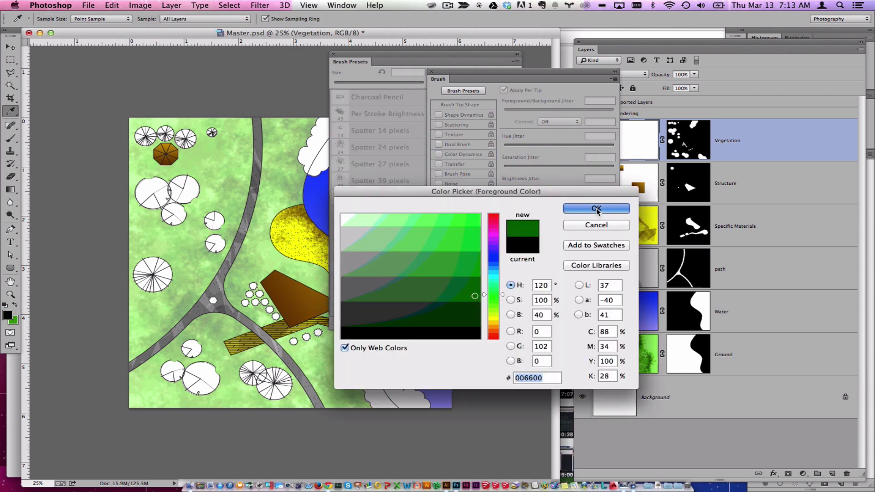
click(596, 209)
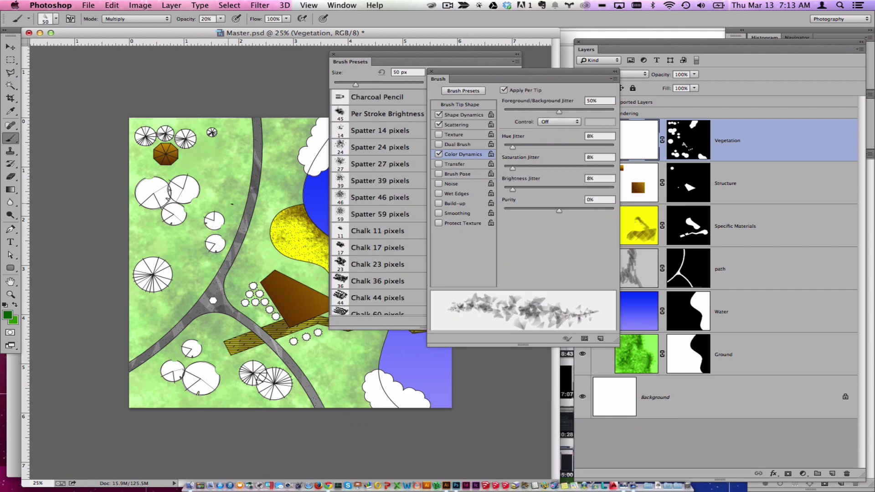
Enlarge the scattered brush to 200 px and dab it on the cluster of three trees at 20% opacity
key(bracketright)
key(bracketright)
key(bracketright)
key(bracketright)
key(bracketright)
key(bracketright)
key(bracketright)
key(bracketright)
key(bracketright)
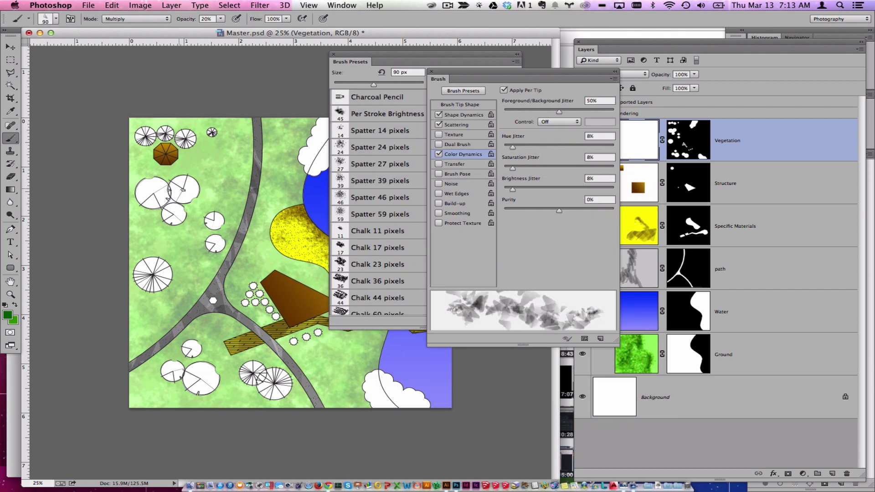
click(187, 189)
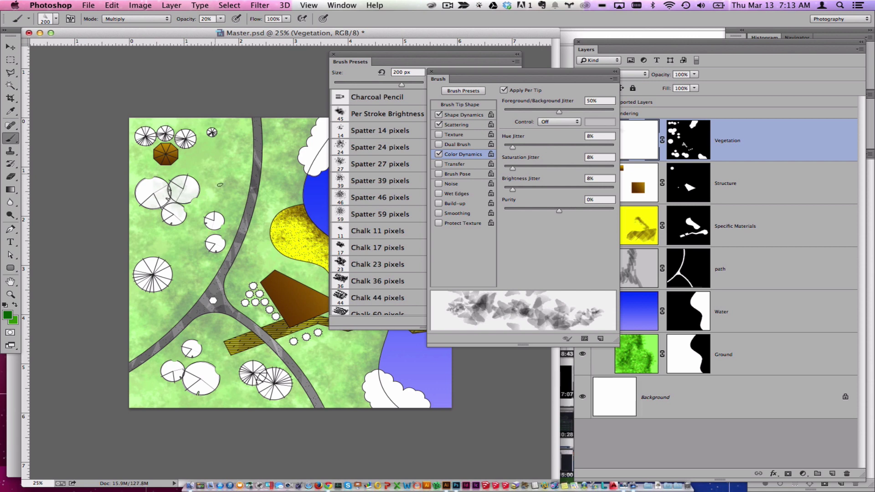
Raise the brush opacity to 76% and paint a green stroke across the cluster of three trees
click(221, 19)
drag(222, 29, 250, 30)
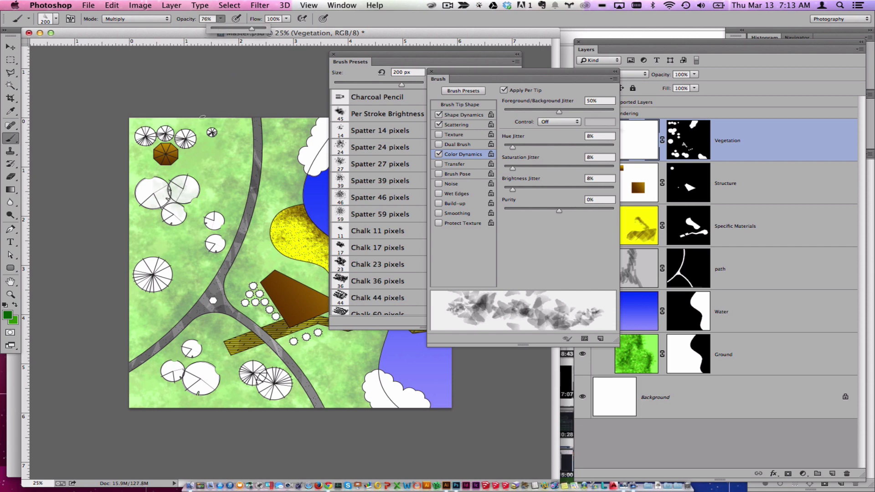
mouse_move(184, 196)
mouse_down()
mouse_move(168, 194)
mouse_move(172, 213)
mouse_up()
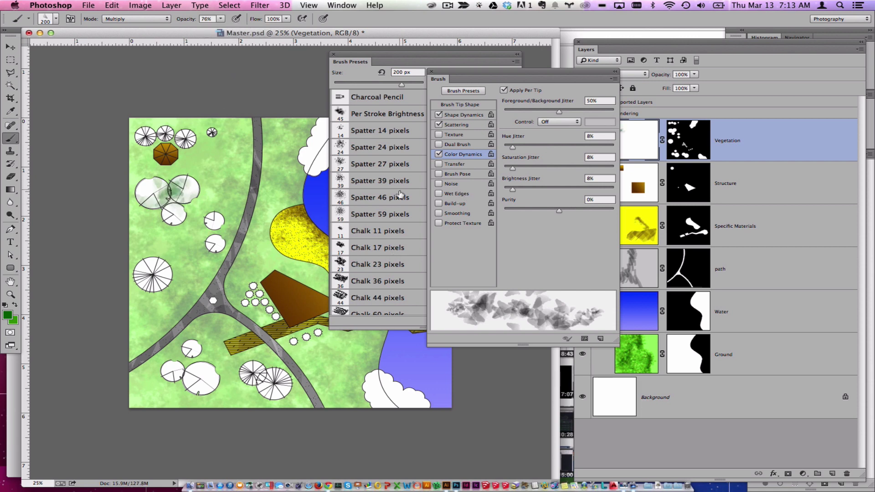
Reduce the brush to 50 px and paint green foliage texture over the two larger trees of the cluster
key(bracketleft)
key(bracketleft)
key(bracketleft)
key(bracketleft)
key(bracketleft)
key(bracketleft)
key(bracketleft)
key(bracketleft)
key(bracketleft)
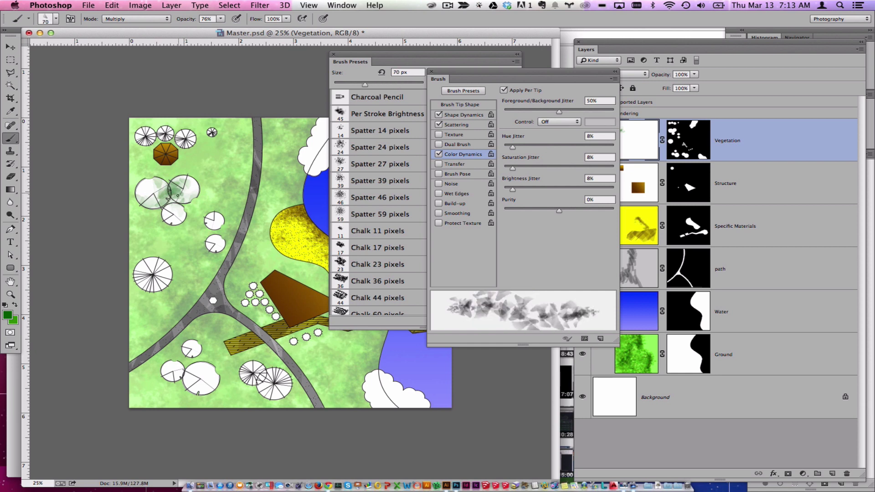
mouse_move(181, 199)
mouse_down()
mouse_move(176, 190)
mouse_move(191, 209)
mouse_move(151, 202)
mouse_up()
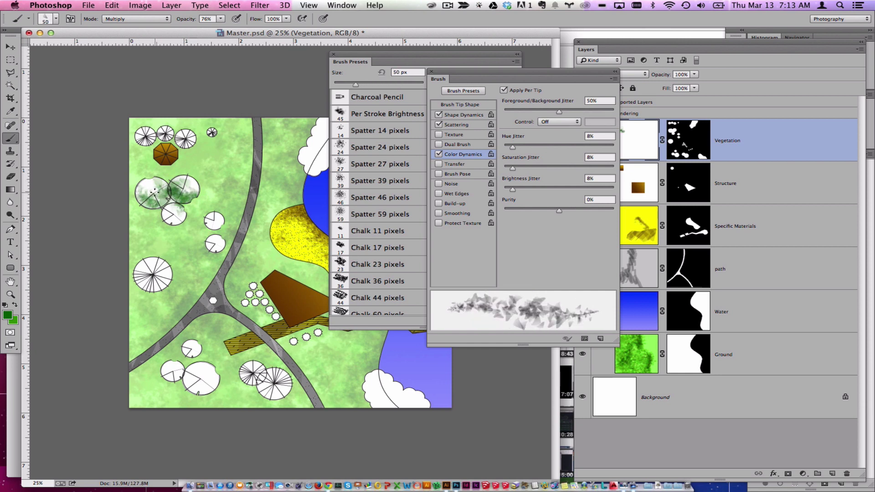
View the tree cluster at 66.7% zoom and fill its three trees with green foliage shading, leaving lighter upper areas
click(10, 294)
drag(130, 174, 228, 249)
drag(104, 115, 92, 108)
alt+click(170, 219)
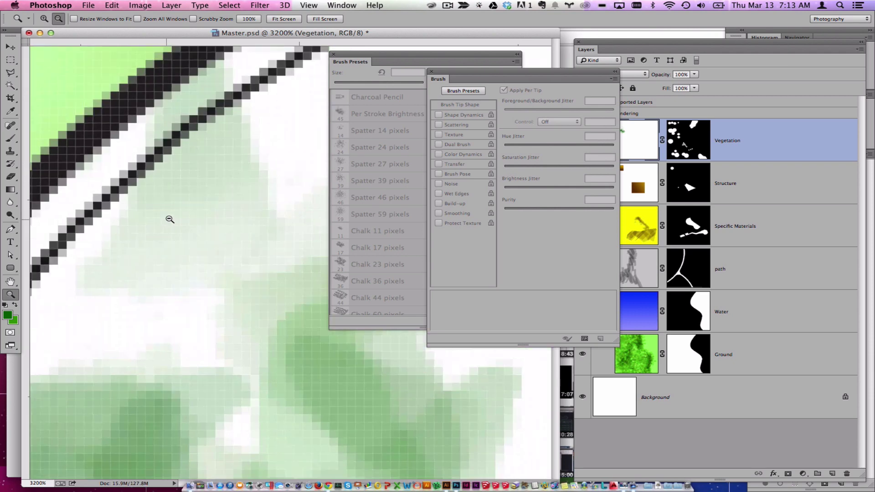
alt+click(177, 225)
alt+click(182, 224)
alt+click(182, 224)
alt+click(185, 230)
alt+click(190, 238)
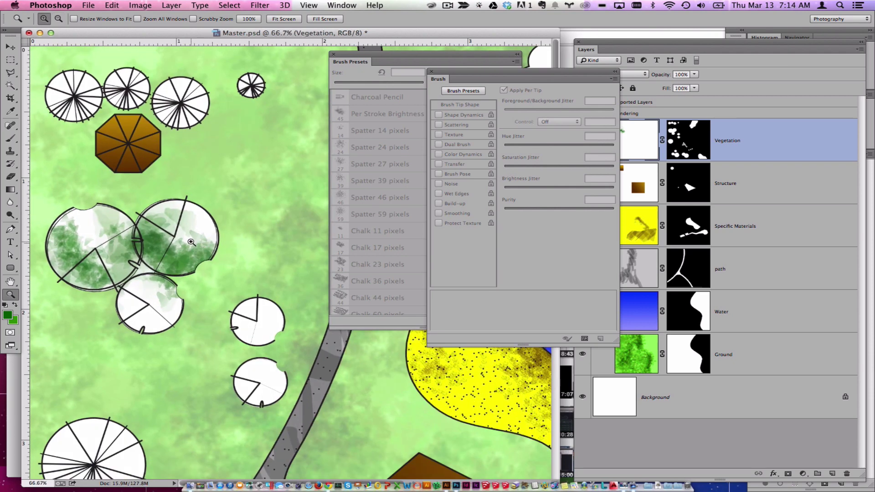
click(11, 139)
mouse_move(80, 220)
mouse_down()
mouse_move(69, 265)
mouse_move(82, 272)
mouse_move(80, 241)
mouse_move(107, 262)
mouse_move(129, 309)
mouse_move(148, 321)
mouse_move(138, 317)
mouse_move(167, 316)
mouse_move(152, 326)
mouse_move(177, 330)
mouse_move(124, 305)
mouse_move(126, 324)
mouse_move(173, 319)
mouse_move(136, 254)
mouse_move(153, 272)
mouse_move(151, 217)
mouse_move(160, 247)
mouse_move(197, 228)
mouse_move(211, 239)
mouse_move(205, 261)
mouse_move(130, 310)
mouse_up()
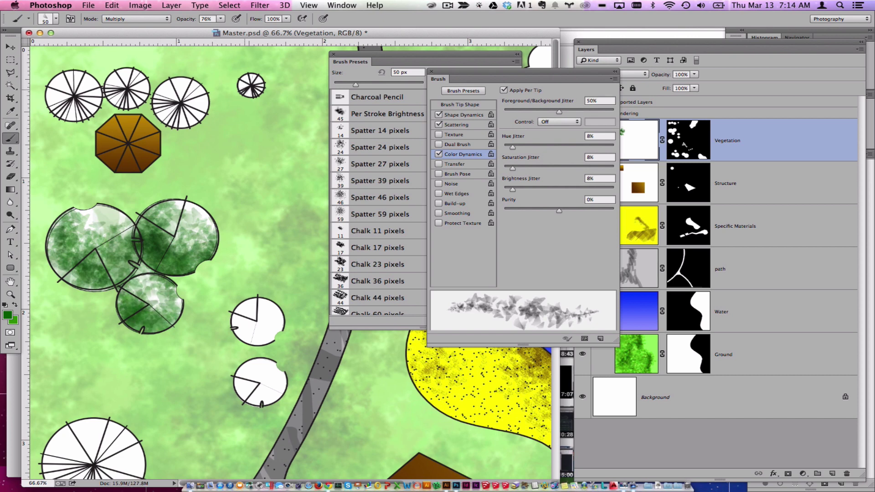
Undo a trial green stroke on the large spoked tree, and deepen the shading on the cluster's leftmost tree
drag(189, 282, 189, 176)
mouse_move(87, 388)
mouse_down()
mouse_move(55, 349)
mouse_move(106, 386)
mouse_move(134, 381)
mouse_move(117, 395)
mouse_up()
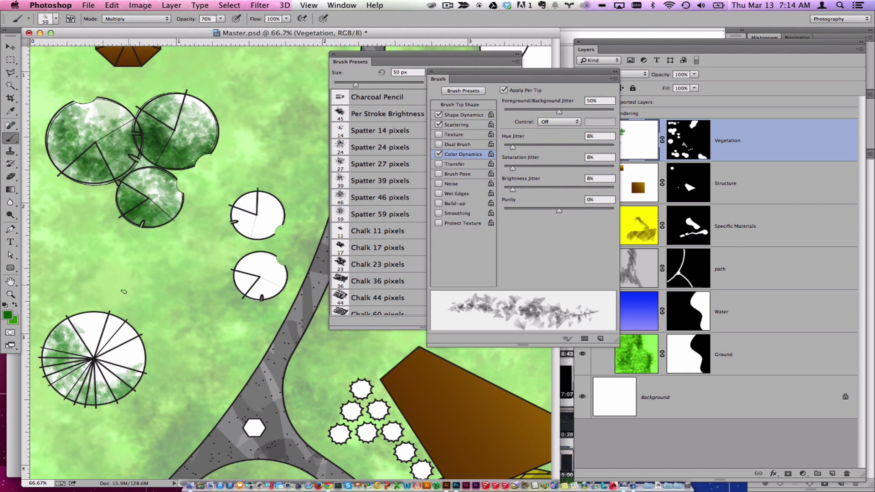
key(super+z)
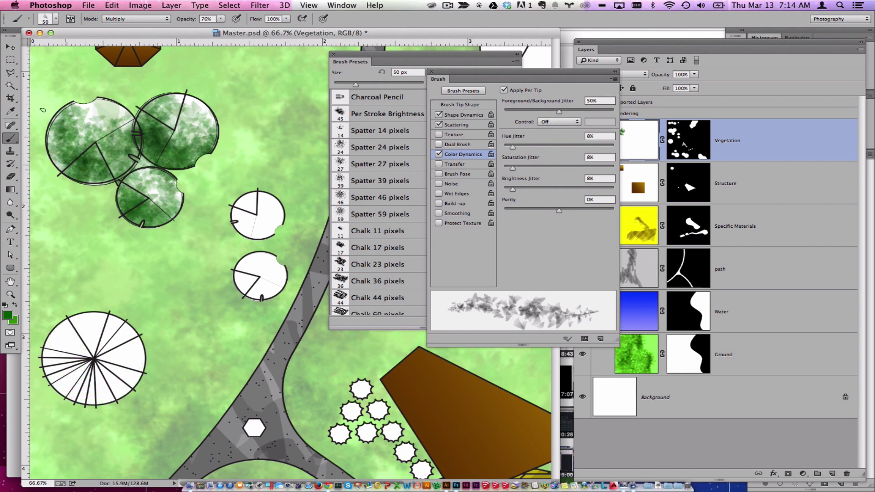
mouse_move(42, 110)
mouse_down()
mouse_move(50, 131)
mouse_move(118, 170)
mouse_move(109, 173)
mouse_move(192, 161)
mouse_move(219, 129)
mouse_move(209, 138)
mouse_move(168, 131)
mouse_move(216, 113)
mouse_move(80, 99)
mouse_move(60, 165)
mouse_move(81, 185)
mouse_move(144, 154)
mouse_move(90, 108)
mouse_move(103, 103)
mouse_move(140, 174)
mouse_move(133, 202)
mouse_move(167, 223)
mouse_move(184, 201)
mouse_move(167, 225)
mouse_move(120, 197)
mouse_up()
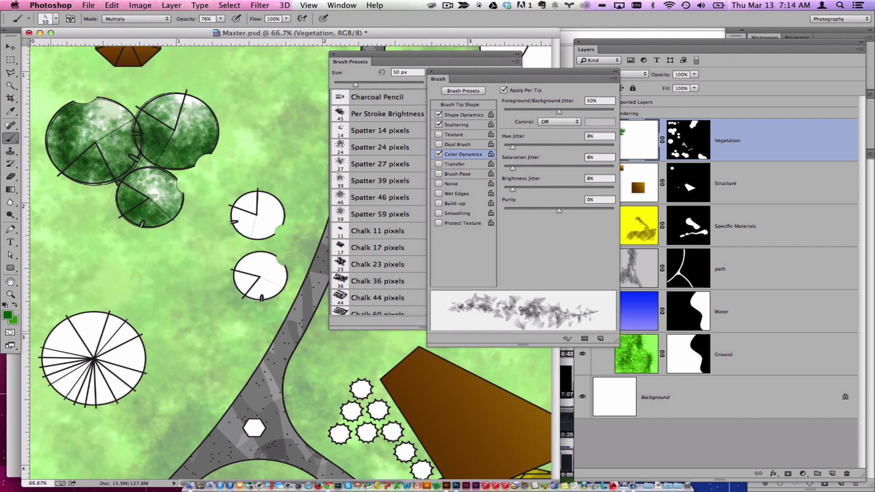
Set the foreground color to yellow ffff33 and paint yellow foliage highlights over the lighter areas of the three clustered trees
click(8, 315)
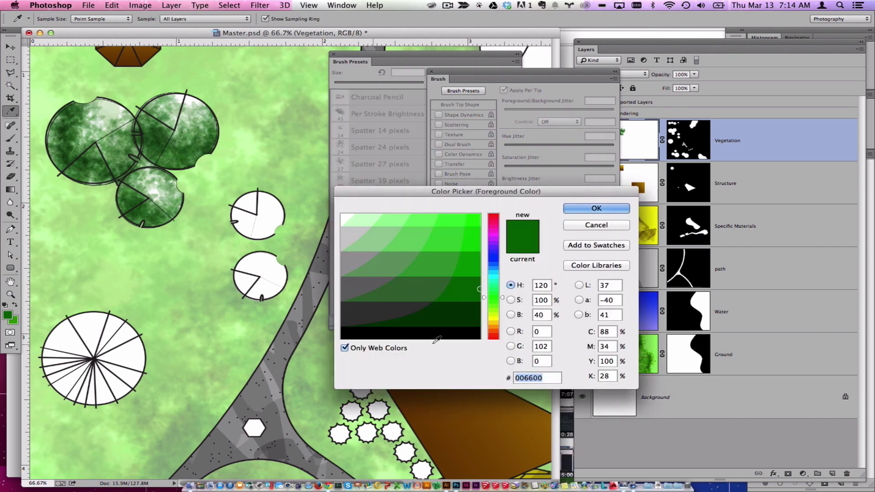
click(494, 320)
click(470, 222)
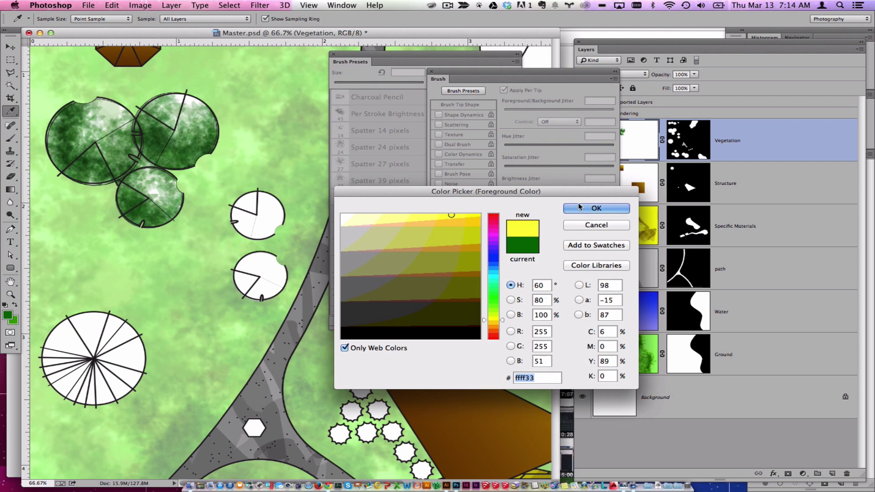
click(597, 208)
key(b)
mouse_move(110, 110)
mouse_down()
mouse_move(92, 118)
mouse_move(116, 114)
mouse_up()
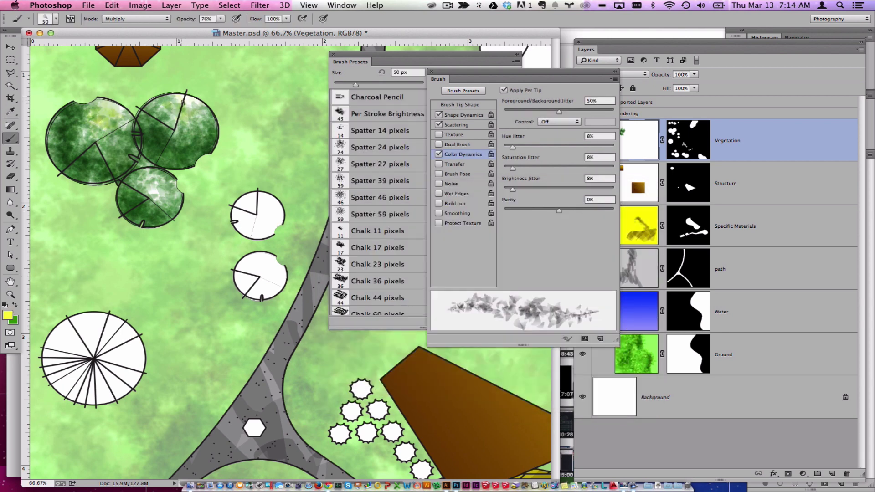
drag(183, 103, 181, 98)
drag(161, 184, 153, 168)
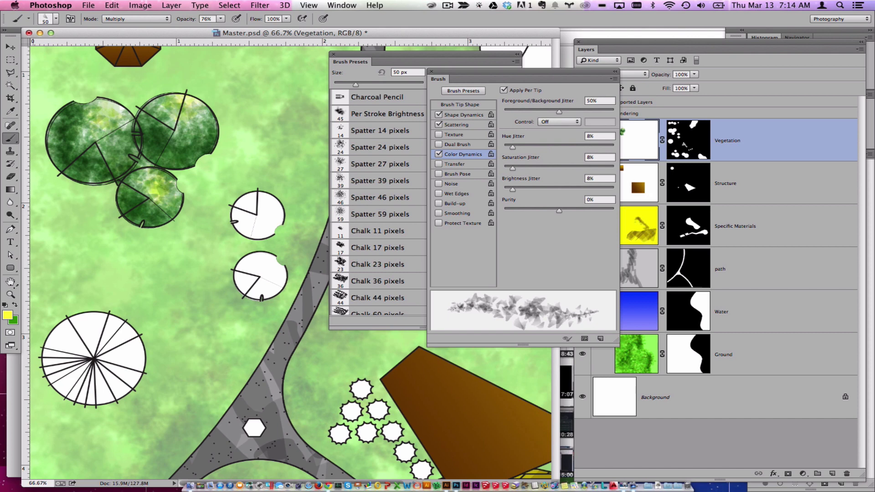
Duplicate the Vegetation layer, and fill the original Vegetation layer with the solid green swatch color
click(10, 294)
alt+click(182, 253)
alt+click(182, 253)
alt+click(185, 219)
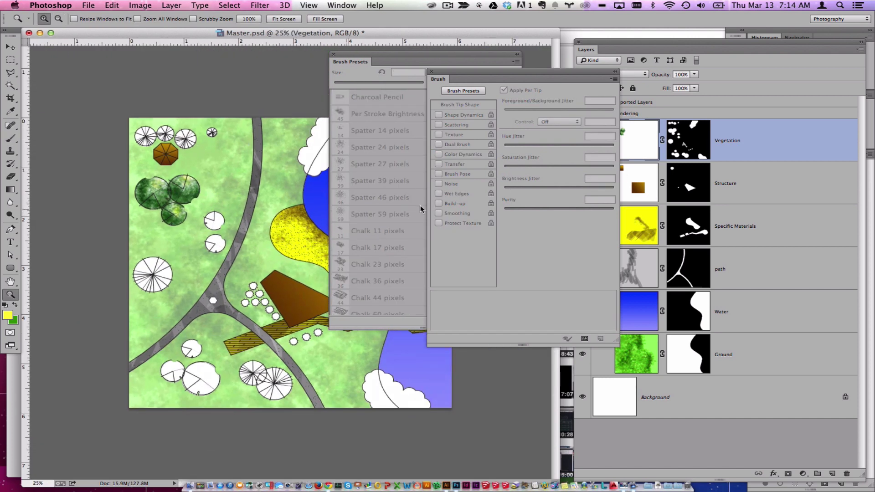
drag(736, 139, 832, 474)
click(659, 192)
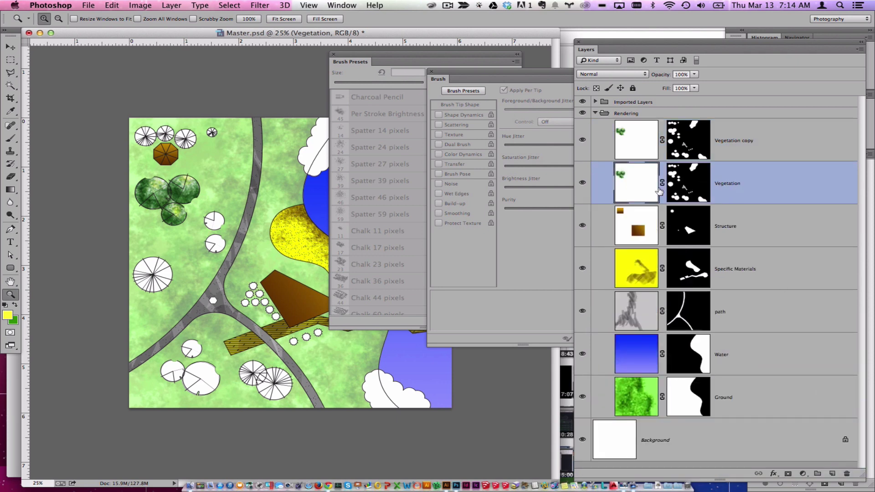
click(16, 306)
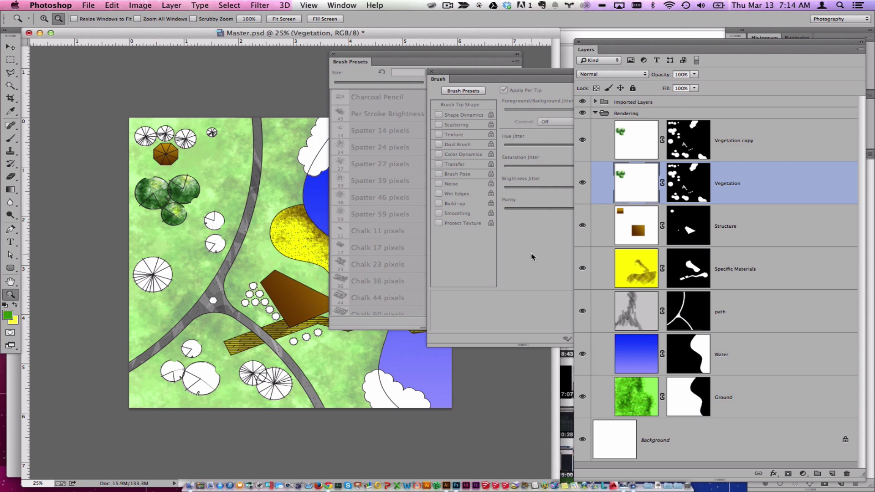
key(alt+BackSpace)
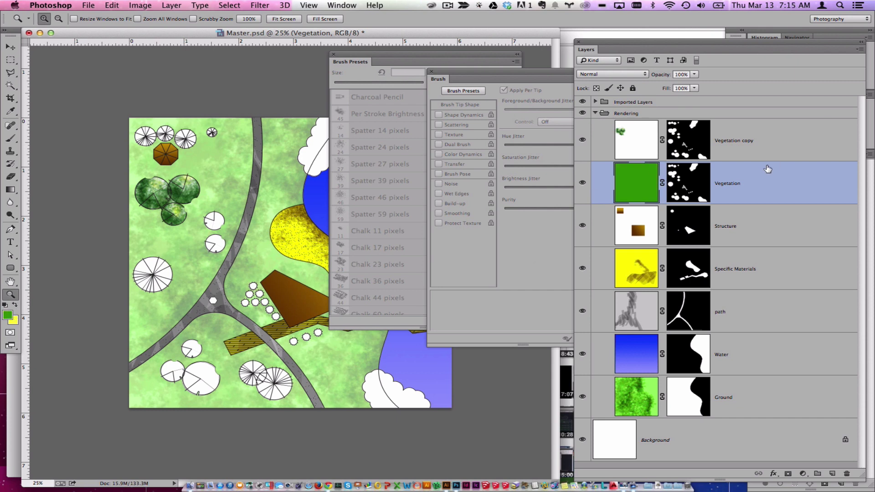
Set the Vegetation copy layer's blend mode to Multiply and the green Vegetation layer's opacity to 50%
click(759, 154)
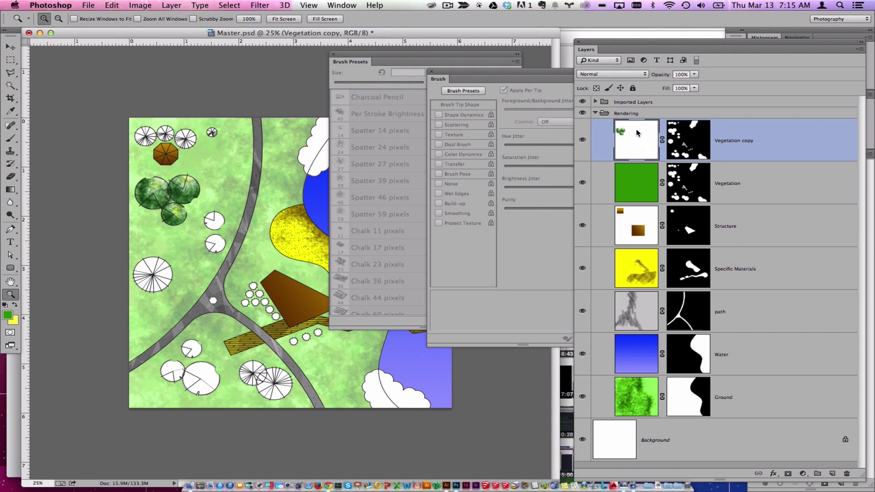
click(611, 74)
click(612, 96)
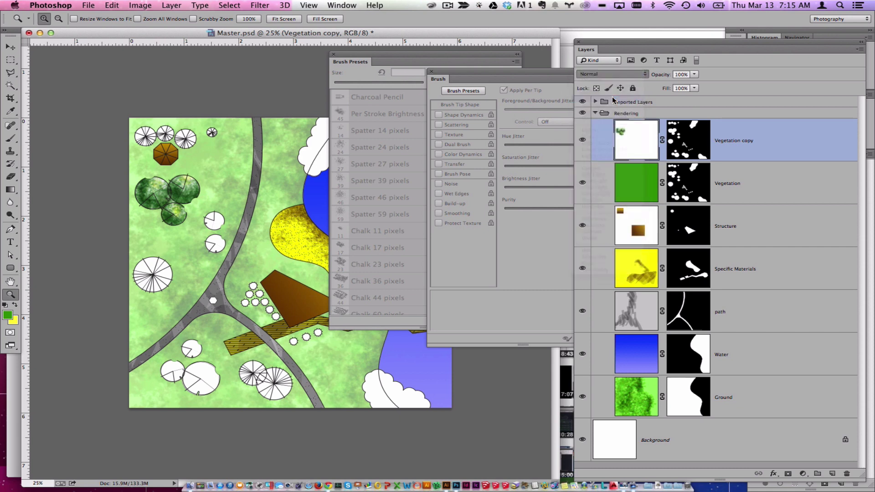
click(745, 184)
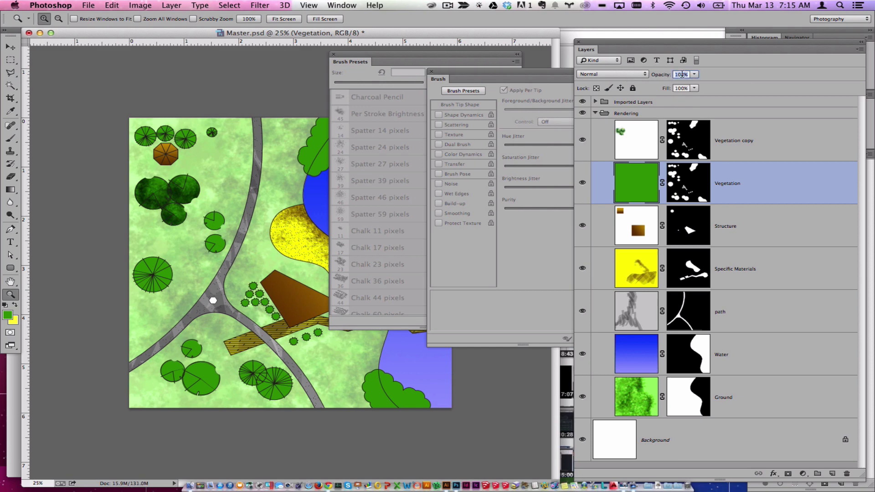
text(50)
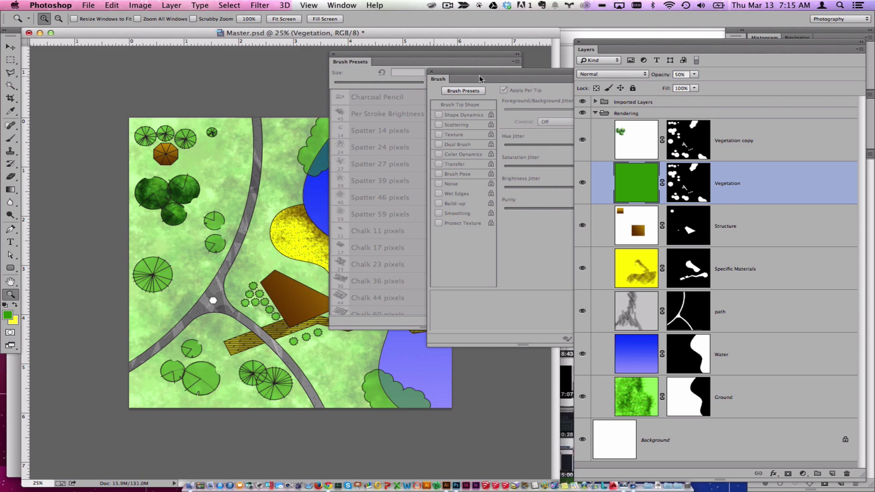
drag(409, 56, 493, 309)
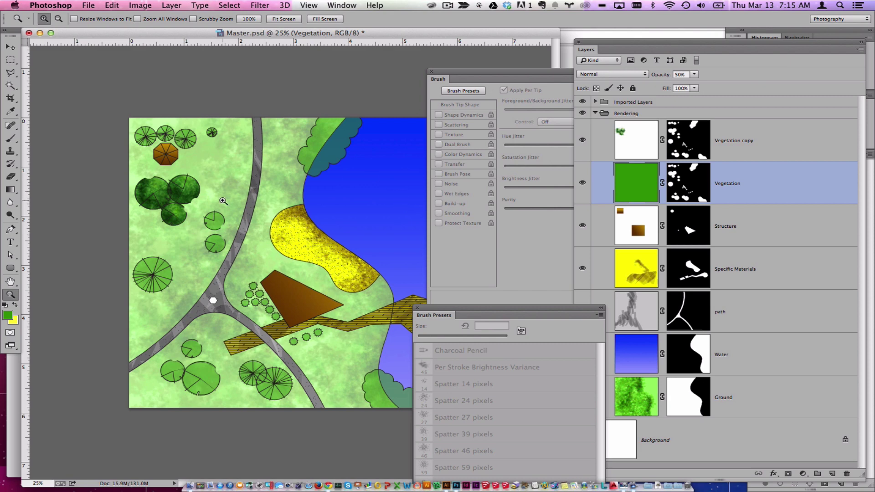
On the Vegetation copy layer's mask, outline the gap between the three clustered trees with the Polygonal Lasso and fill it with black
drag(206, 226, 138, 186)
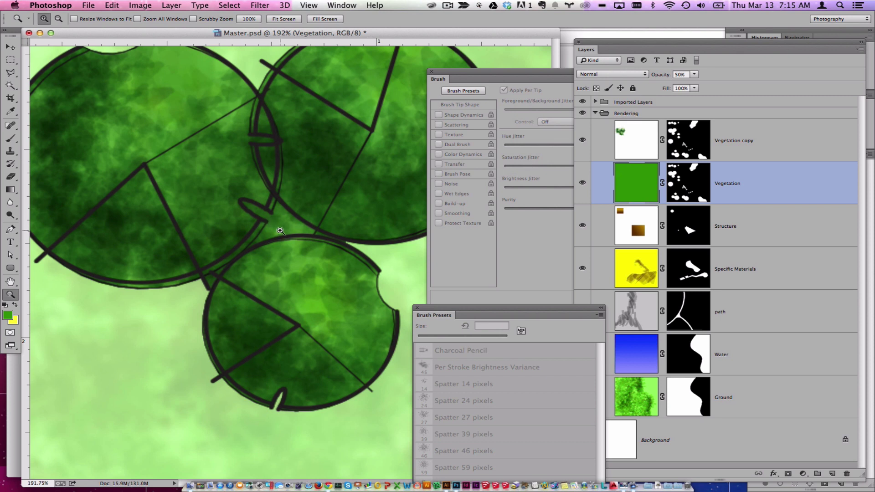
click(681, 142)
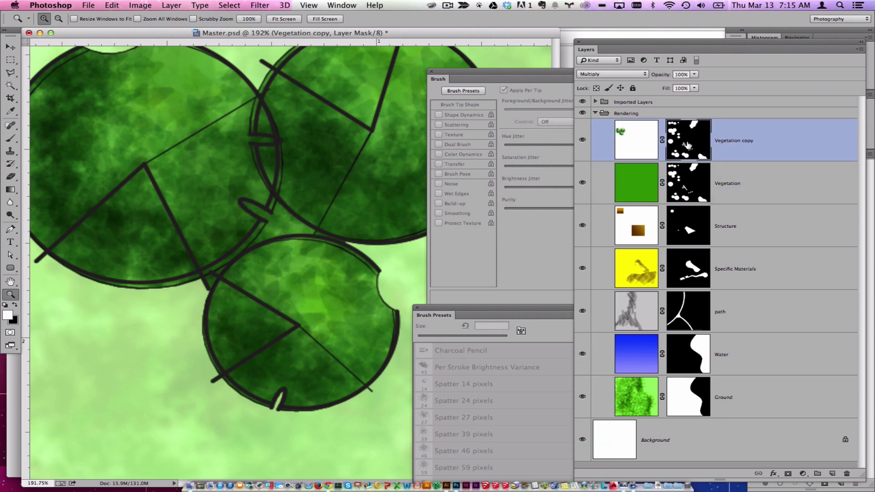
click(15, 304)
key(b)
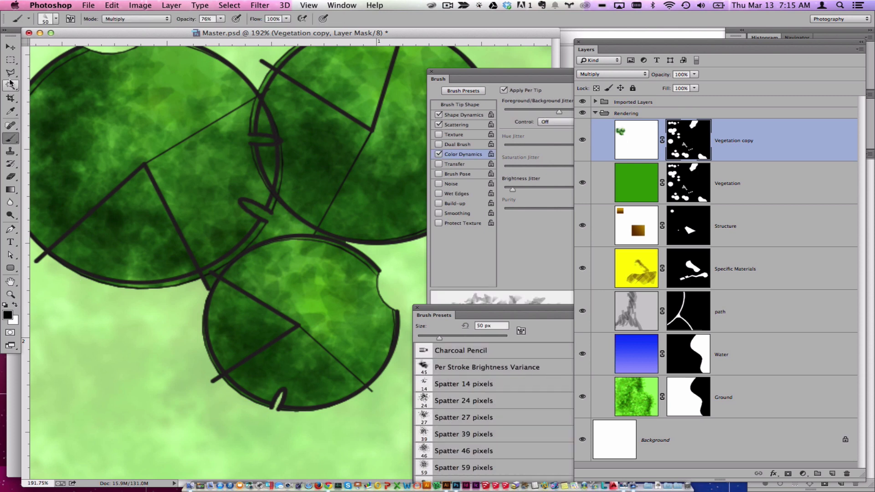
click(10, 73)
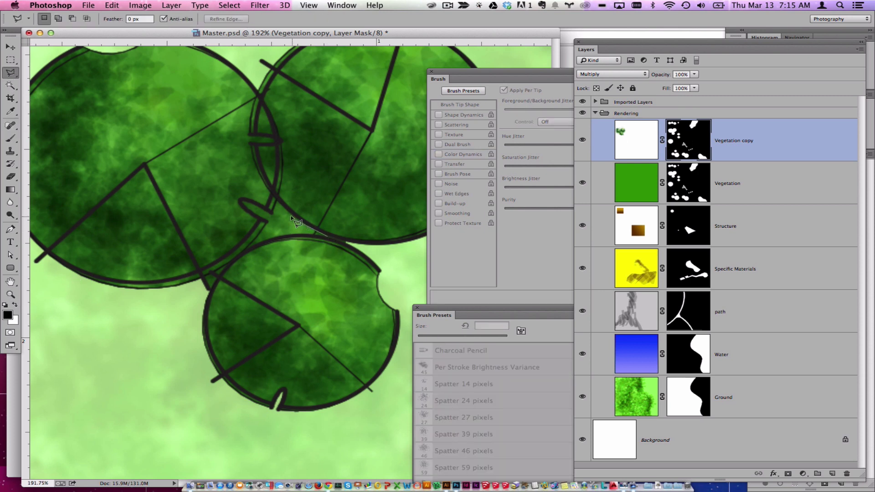
click(274, 197)
click(271, 212)
click(242, 201)
click(252, 216)
click(264, 220)
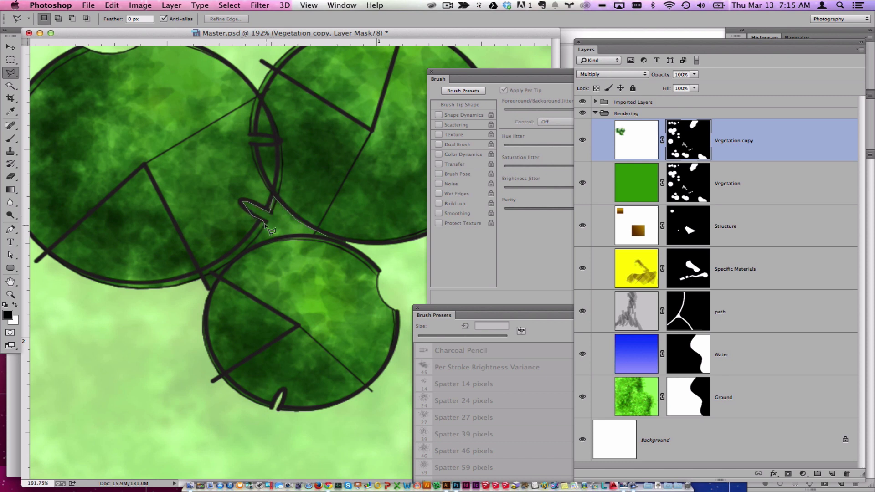
click(243, 248)
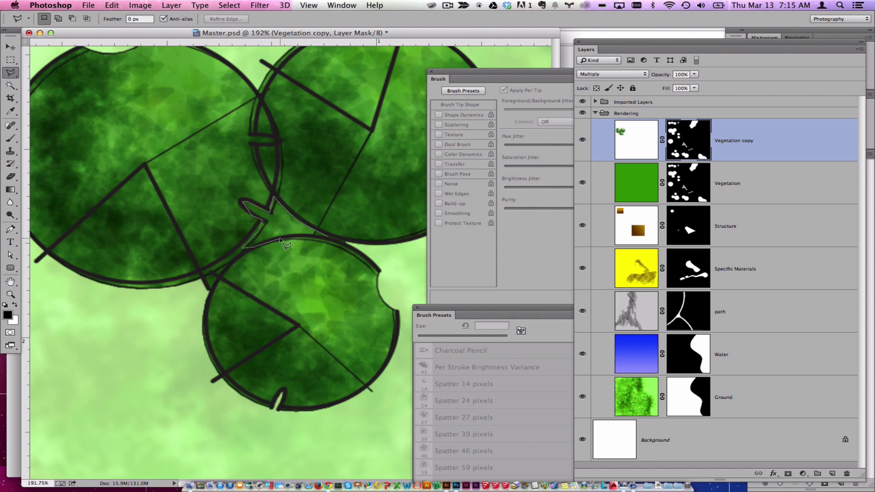
double_click(329, 238)
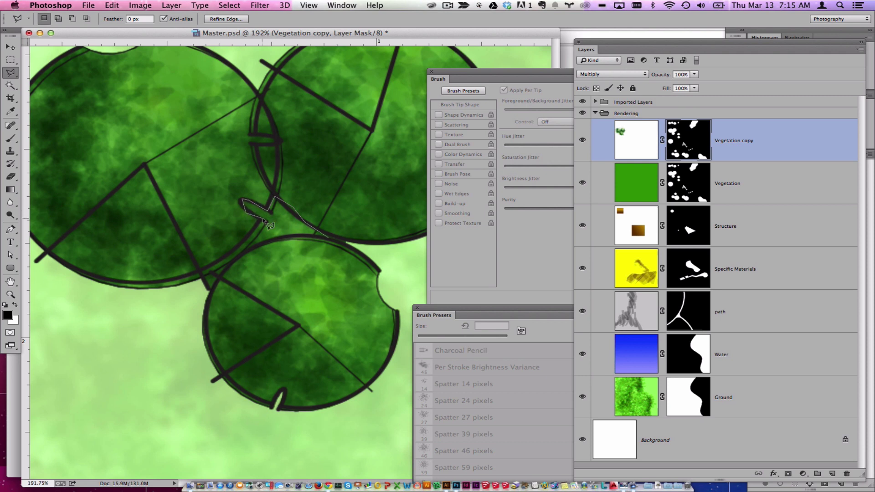
double_click(306, 236)
key(alt+Delete)
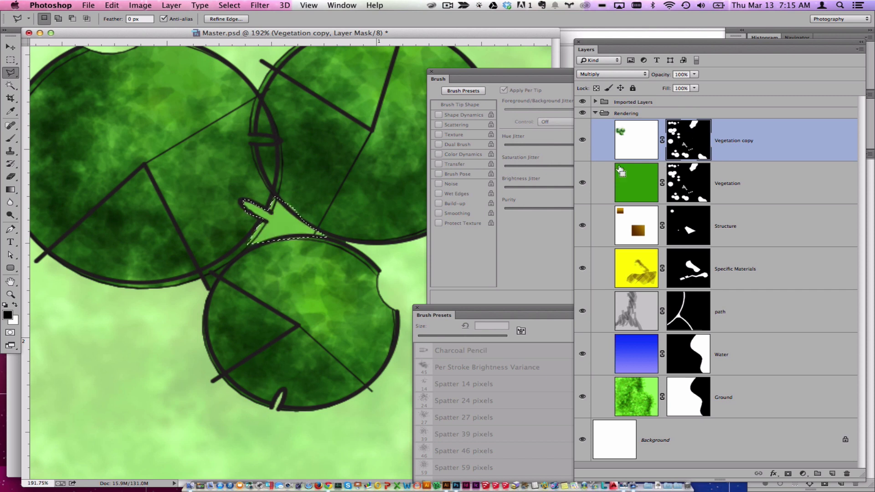
key(super+d)
Add a drop shadow with a distance of 19 px to the Vegetation copy layer
click(10, 294)
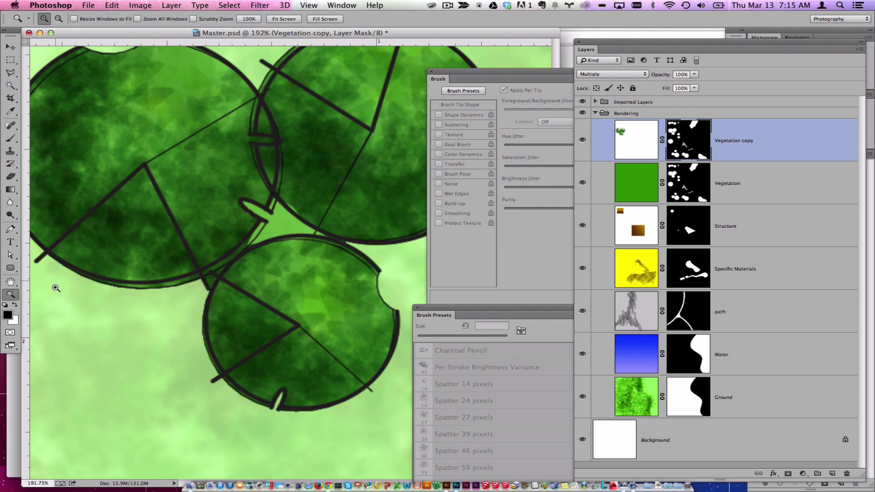
alt+click(214, 242)
alt+click(174, 237)
alt+click(175, 237)
alt+click(174, 237)
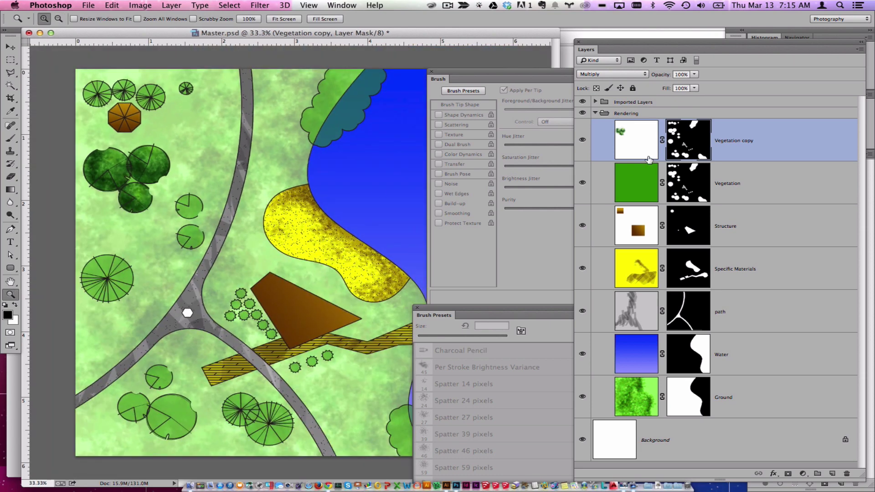
click(637, 143)
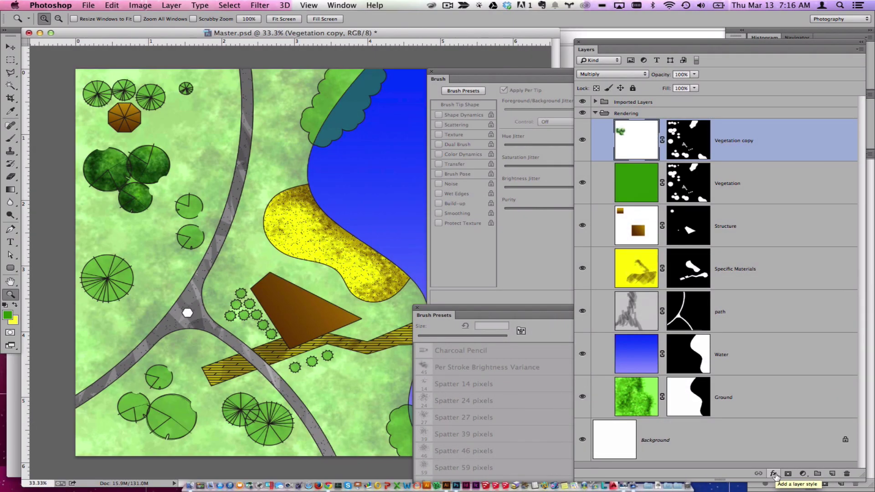
click(774, 474)
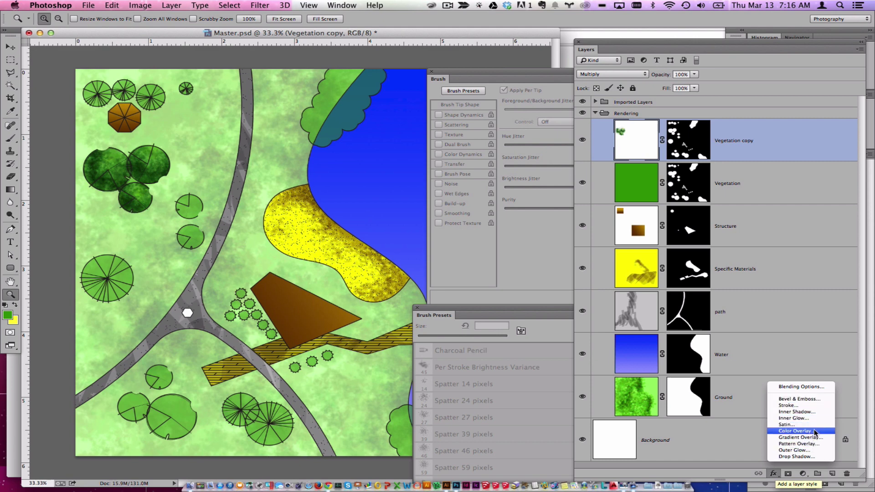
click(796, 457)
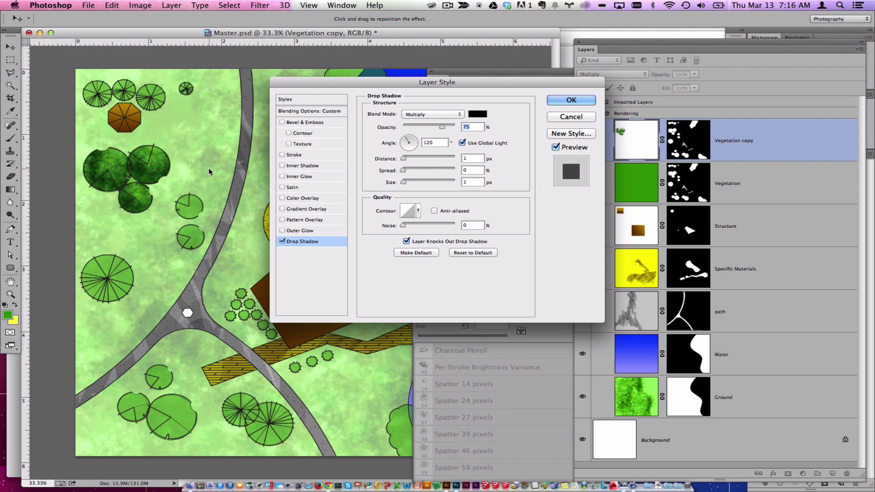
mouse_move(404, 157)
mouse_down()
mouse_move(425, 158)
mouse_move(403, 158)
mouse_up()
drag(377, 82, 557, 75)
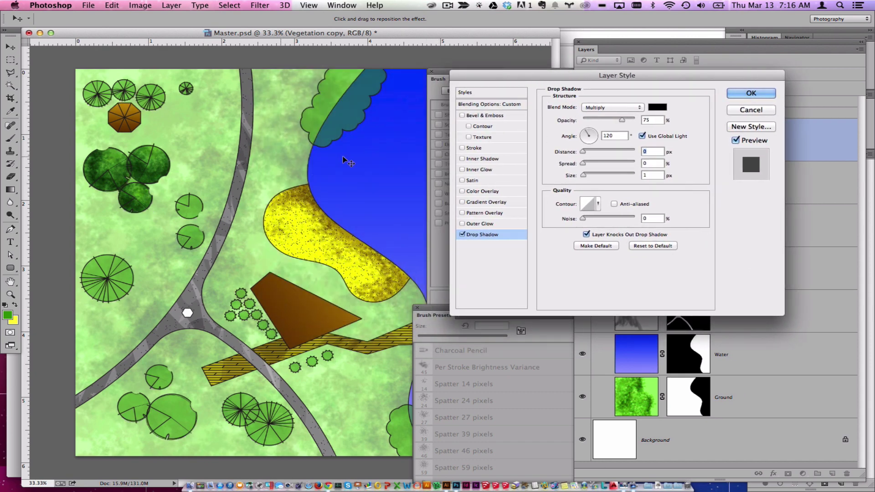
click(592, 150)
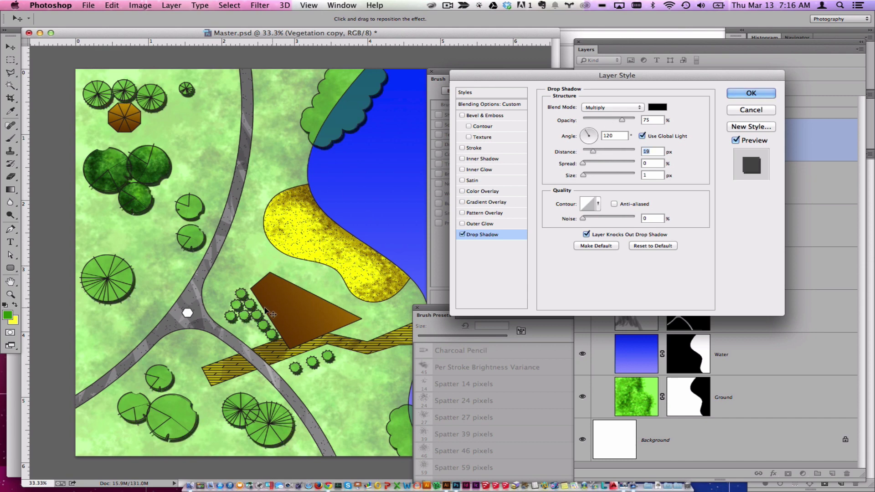
drag(493, 76, 575, 76)
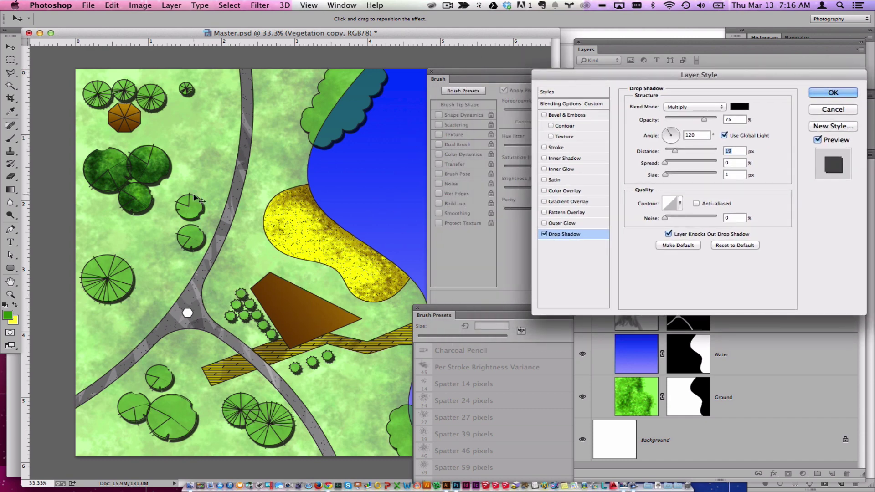
click(834, 93)
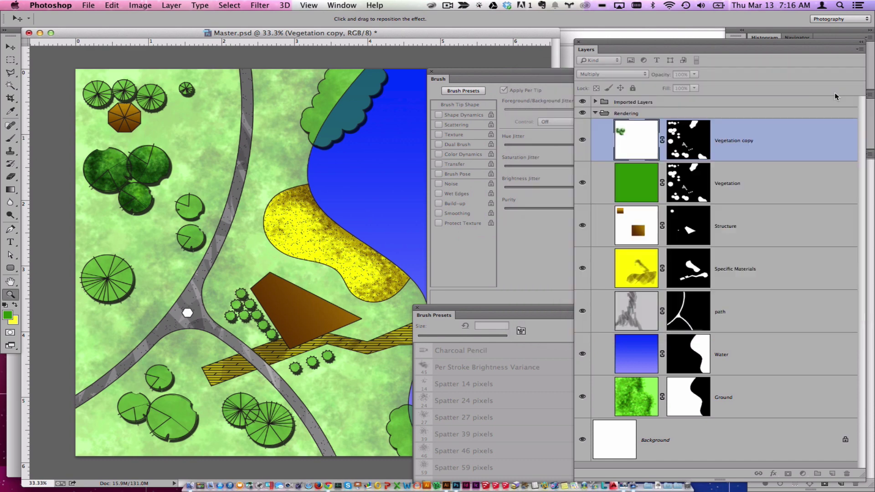
Add a drop shadow with a distance of 14 px and 41% opacity to the Structure layer
click(740, 246)
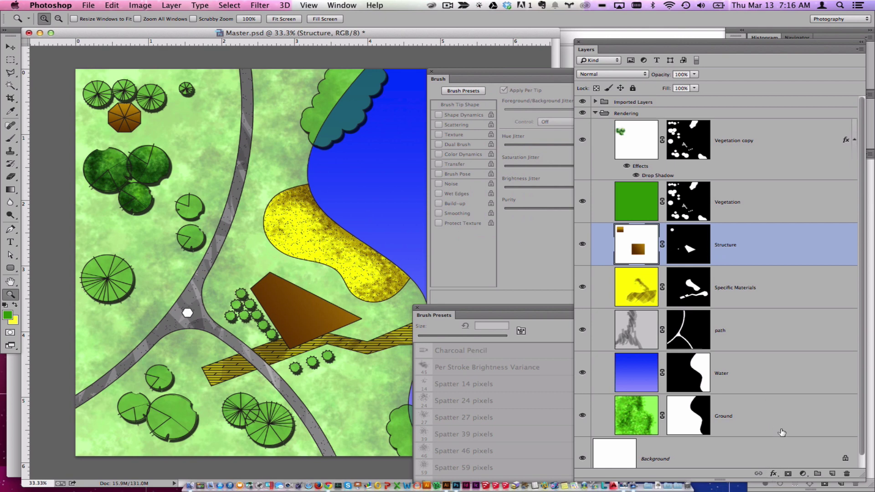
click(774, 475)
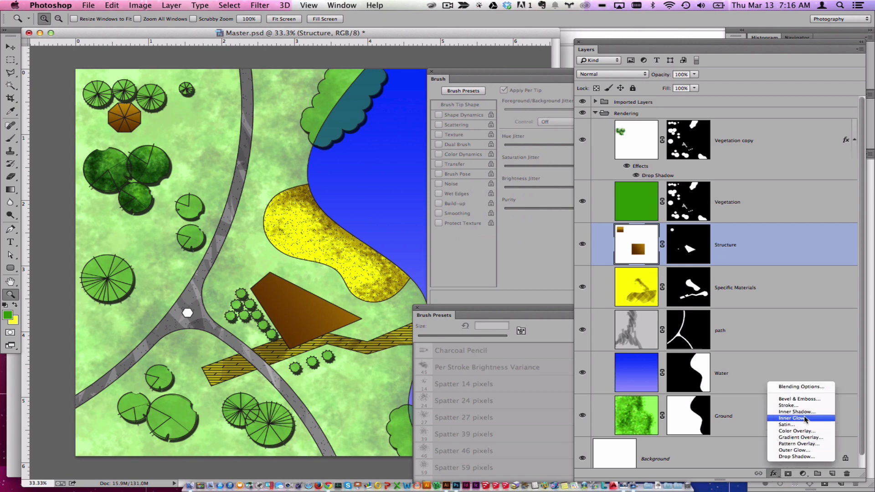
click(798, 456)
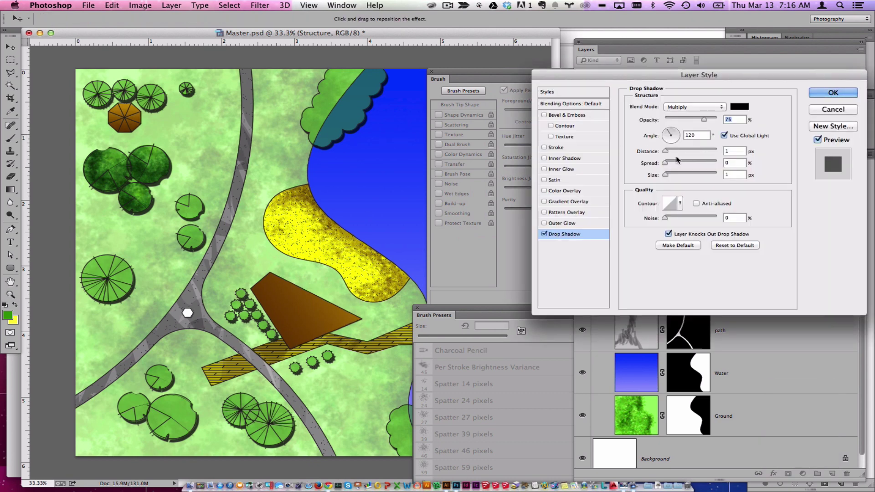
drag(666, 150, 673, 149)
click(705, 120)
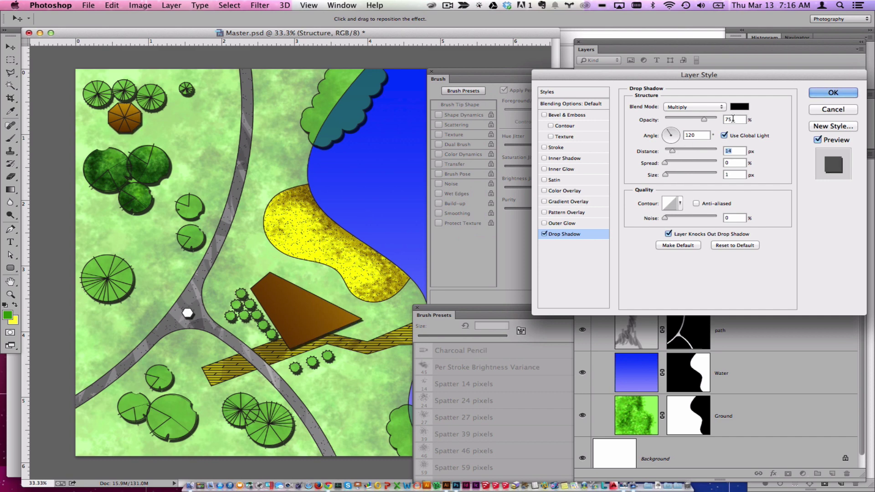
mouse_move(705, 120)
mouse_down()
mouse_move(675, 120)
mouse_move(691, 120)
mouse_up()
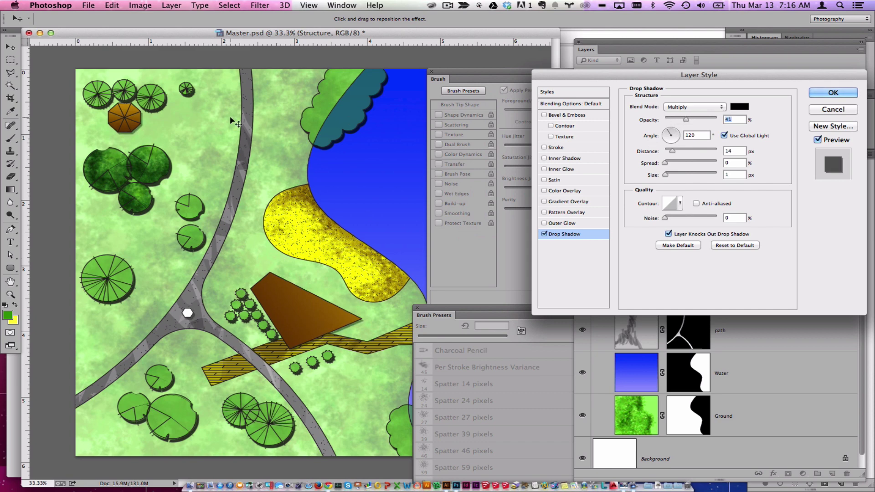
click(838, 93)
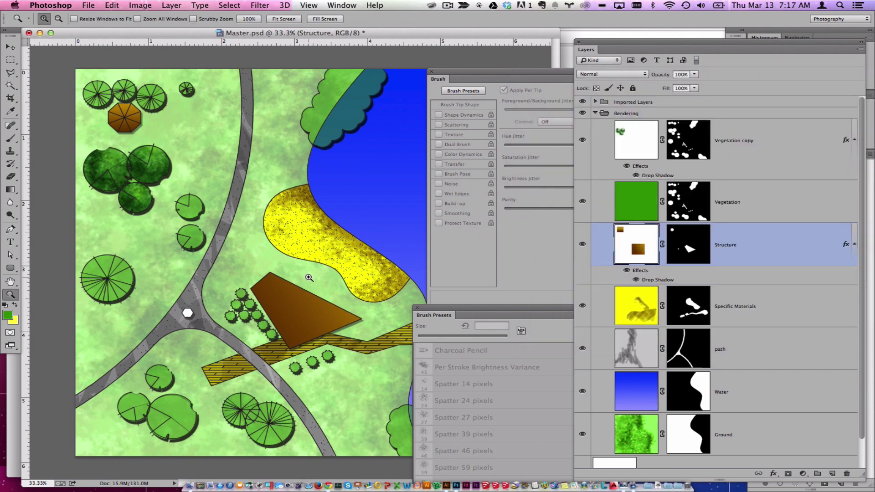